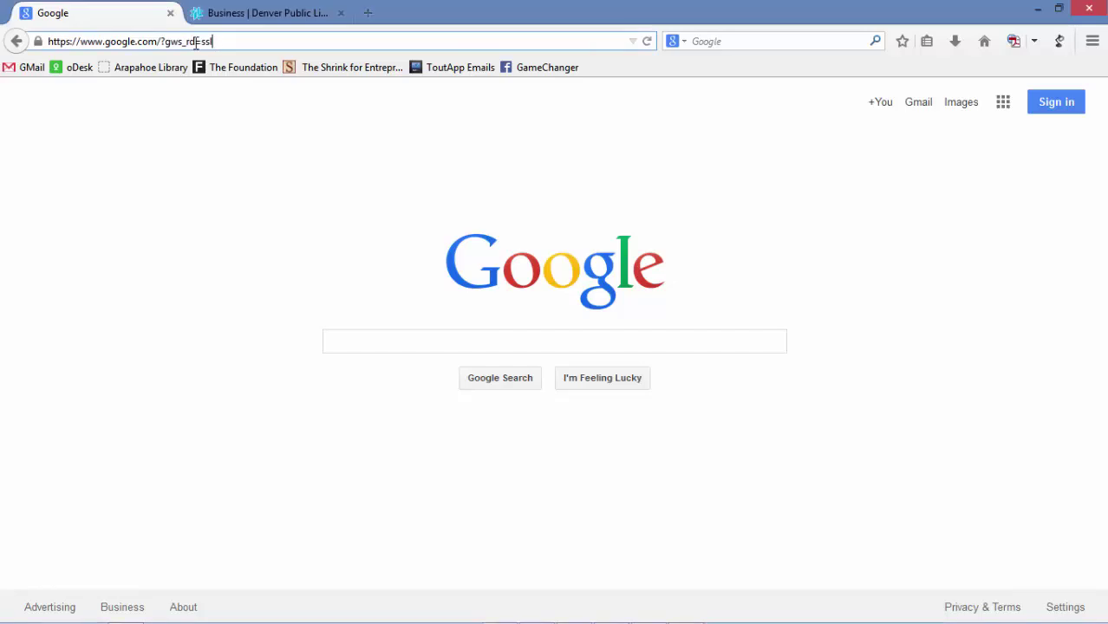
# - Open referenceusa.com and dismiss the notice about accessing the data
pyautogui.write('referenceusa.com')
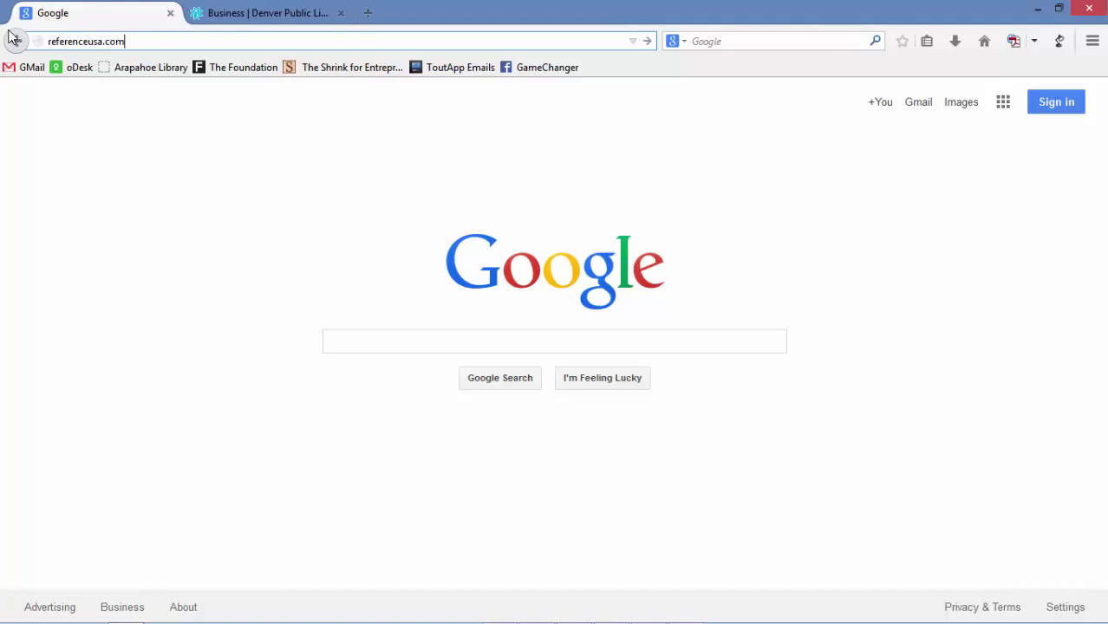
pyautogui.press('Return')
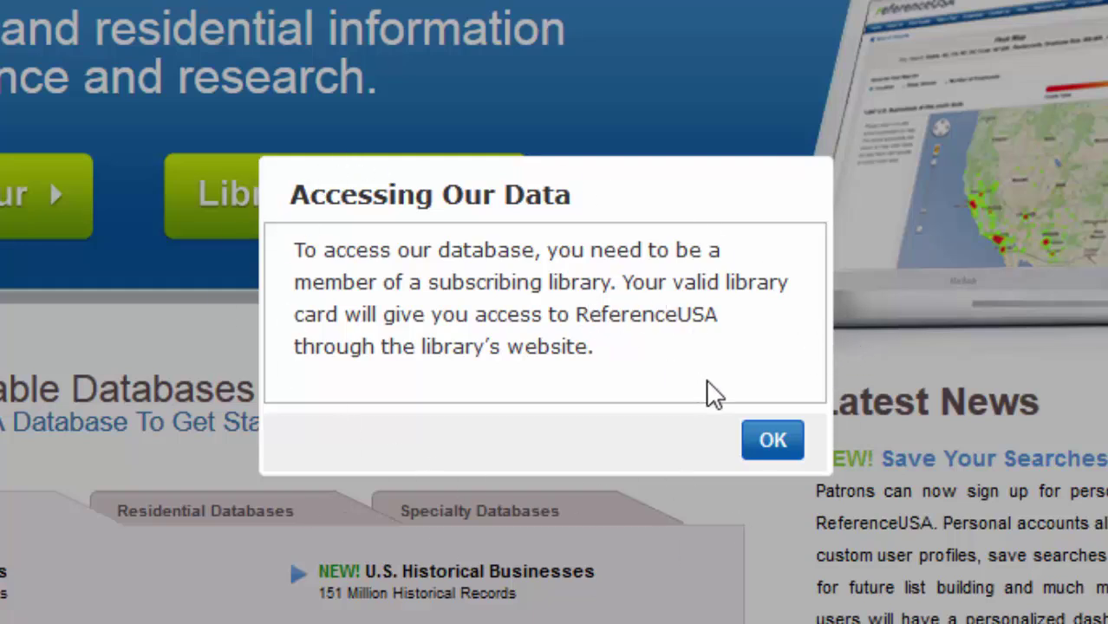
pyautogui.click(759, 438)
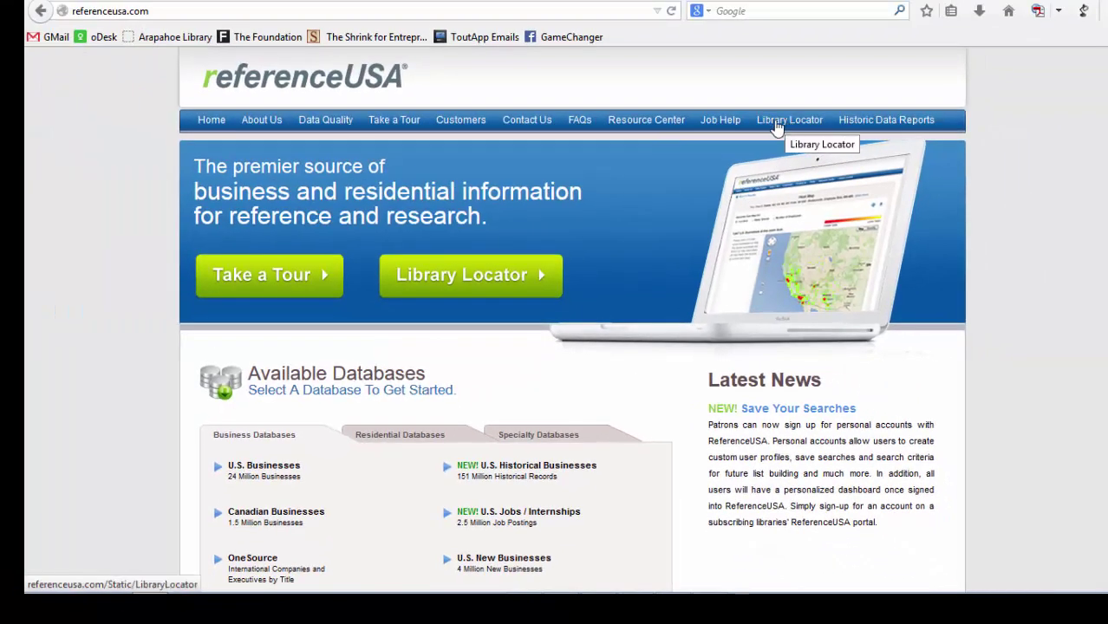
# - Use the Library Locator to search for libraries near ZIP code 80202 and look through the listed libraries
pyautogui.click(451, 275)
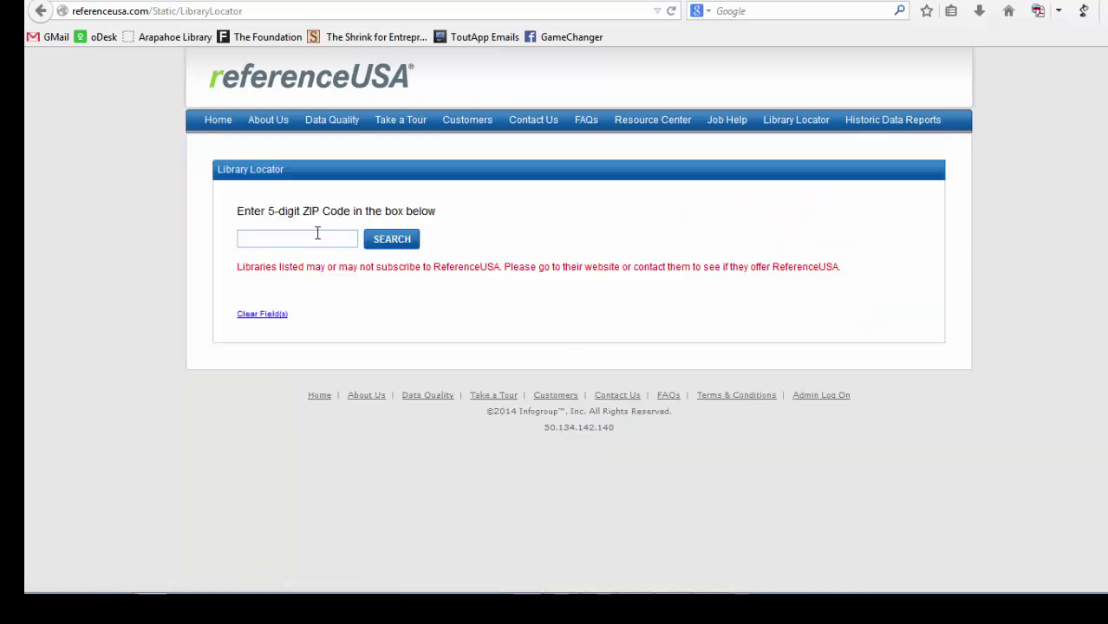
pyautogui.click(307, 238)
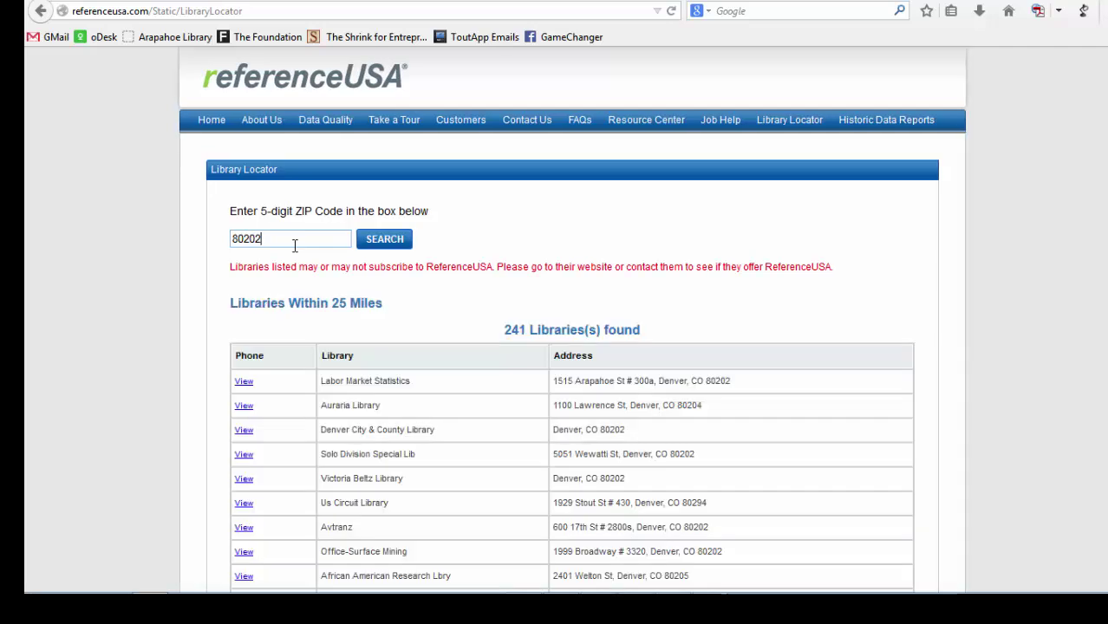
pyautogui.scroll(-5, 501, 409)
pyautogui.scroll(-5, 500, 411)
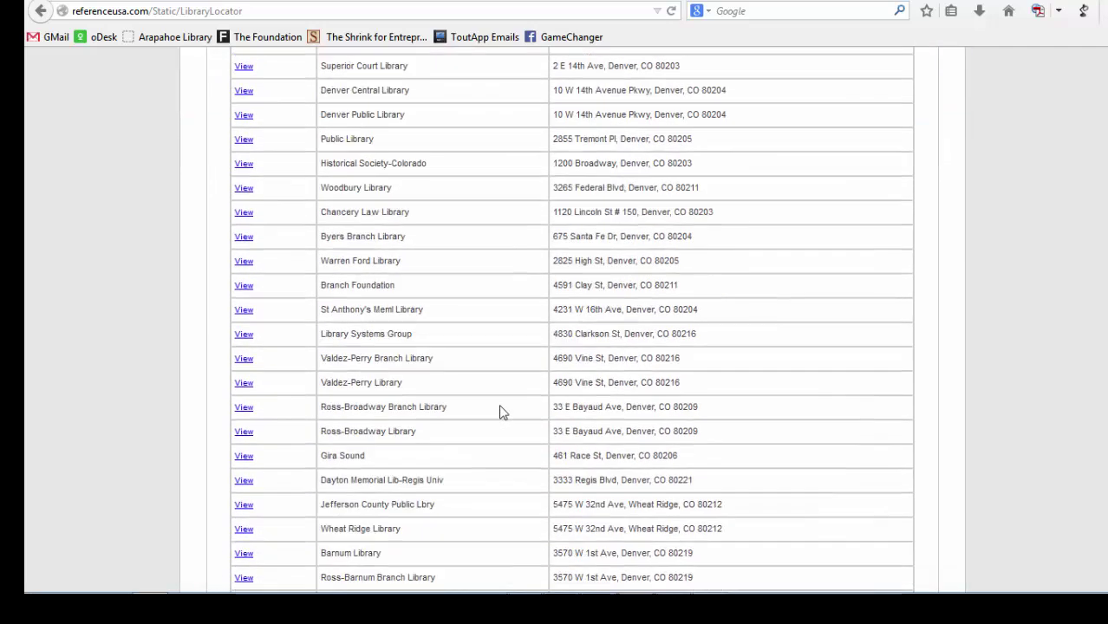
pyautogui.scroll(-1, 500, 411)
pyautogui.scroll(8, 500, 410)
pyautogui.scroll(3, 497, 413)
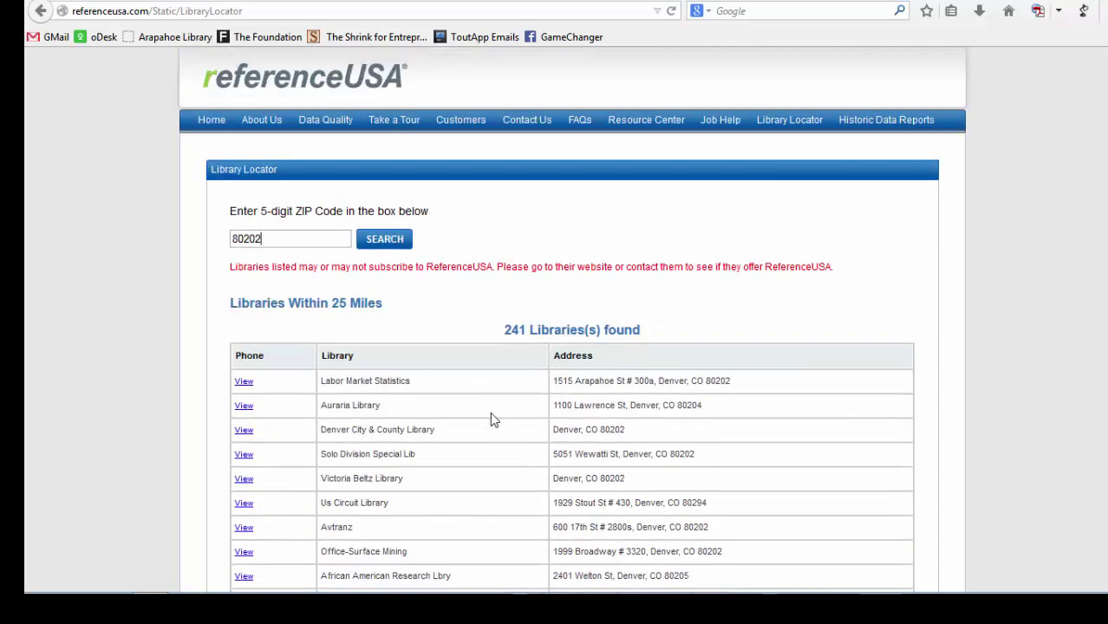
# - Switch to the Denver Public Library site and open the Business topic in its research resources
pyautogui.click(397, 1)
pyautogui.scroll(15, 912, 387)
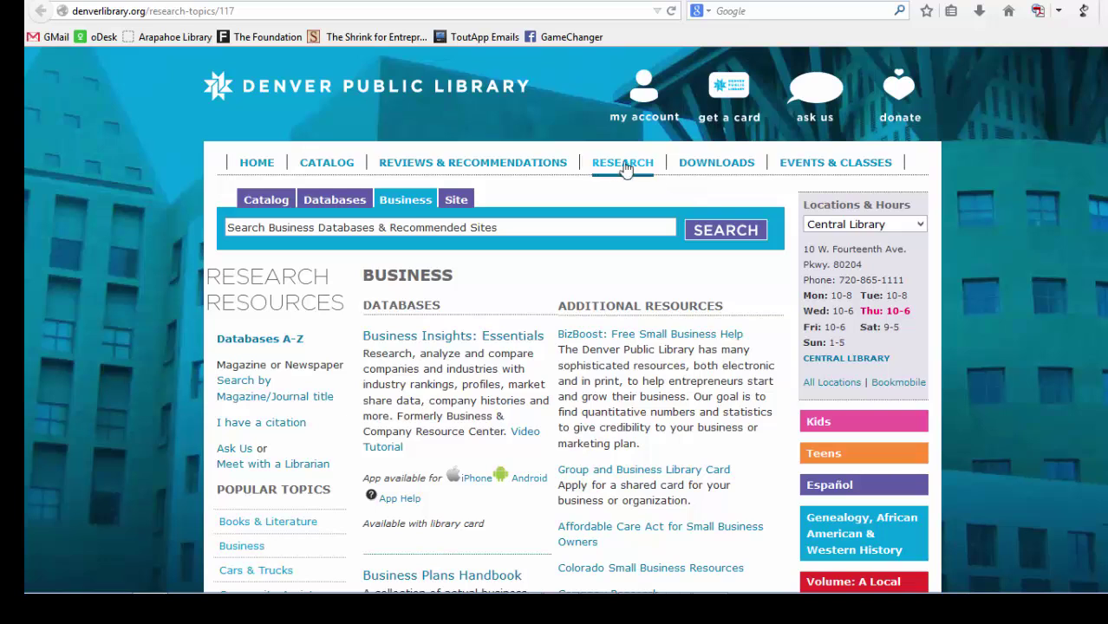
pyautogui.click(616, 167)
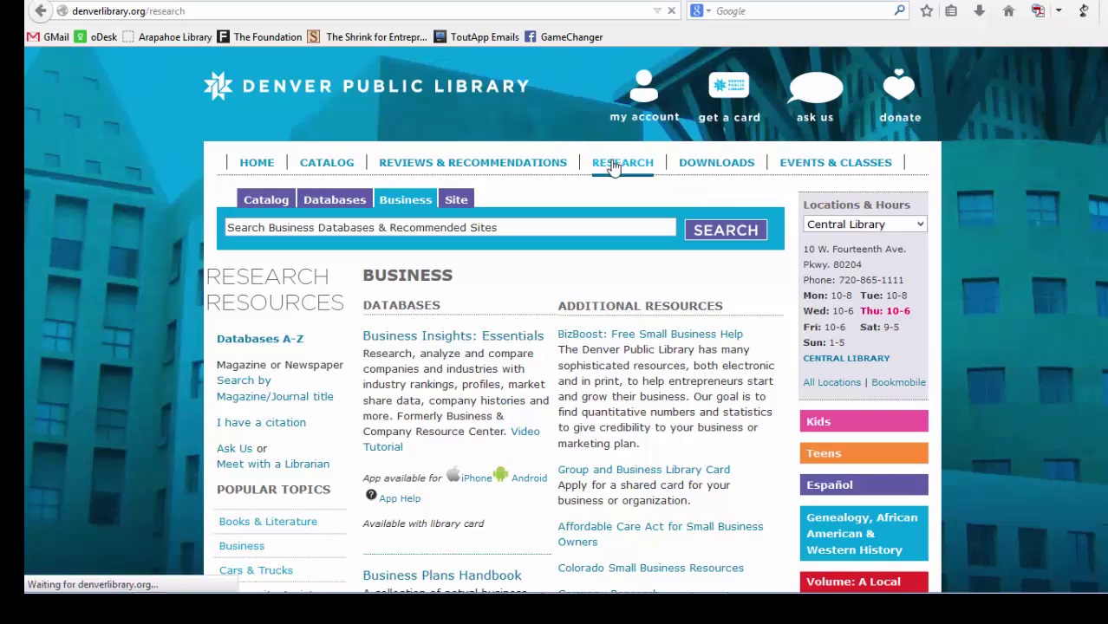
pyautogui.scroll(-2, 589, 279)
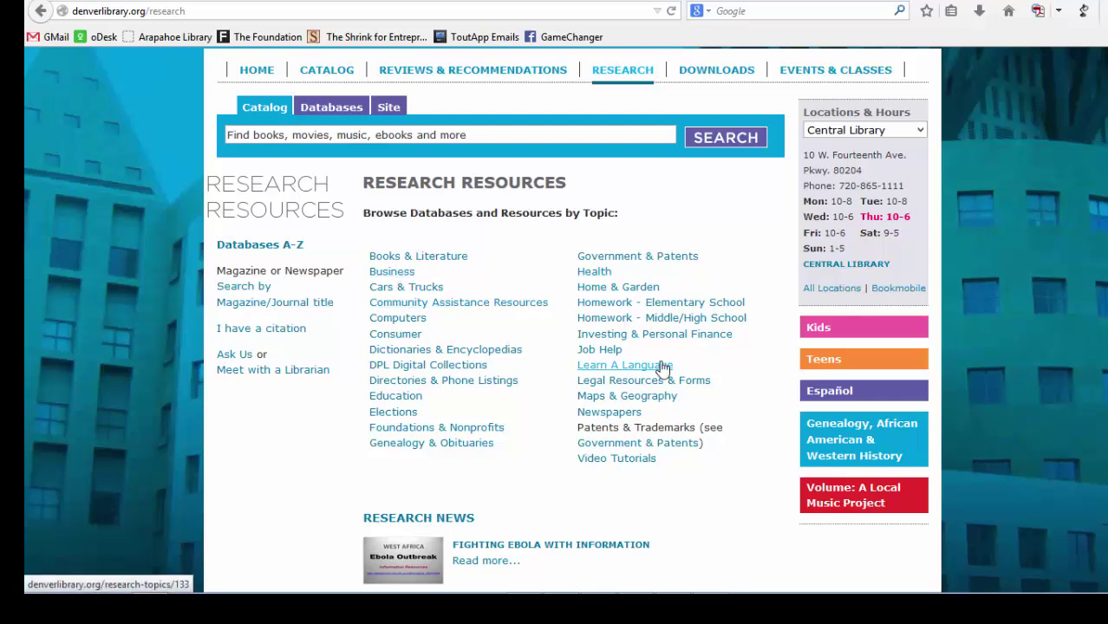
pyautogui.click(392, 274)
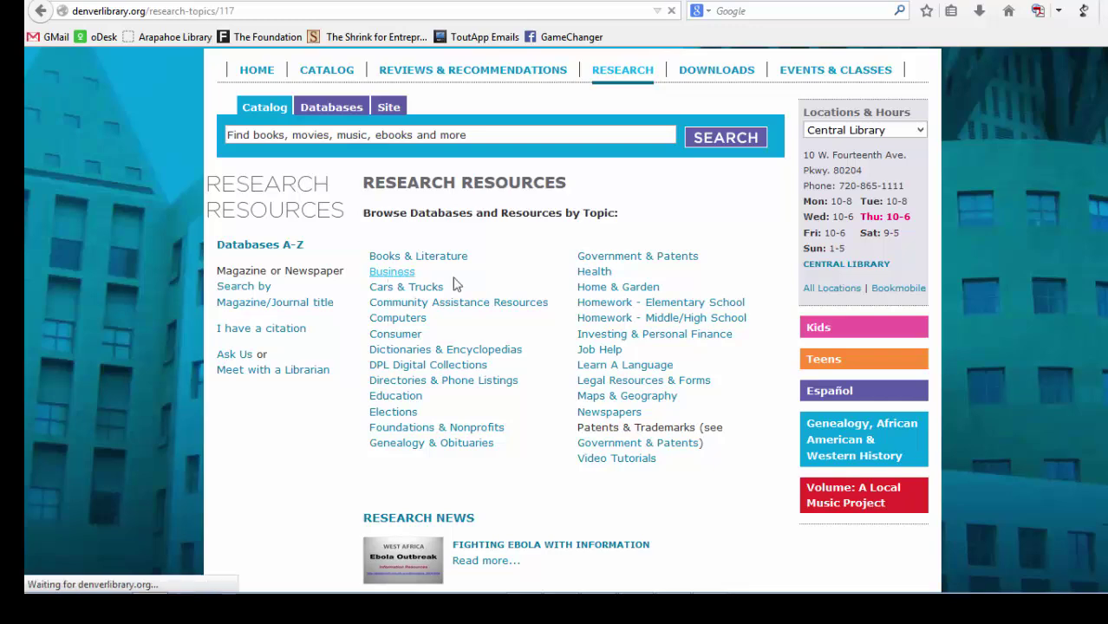
# - Find ReferenceUSA among the Denver Public Library's business databases and open its access page
pyautogui.scroll(-10, 531, 298)
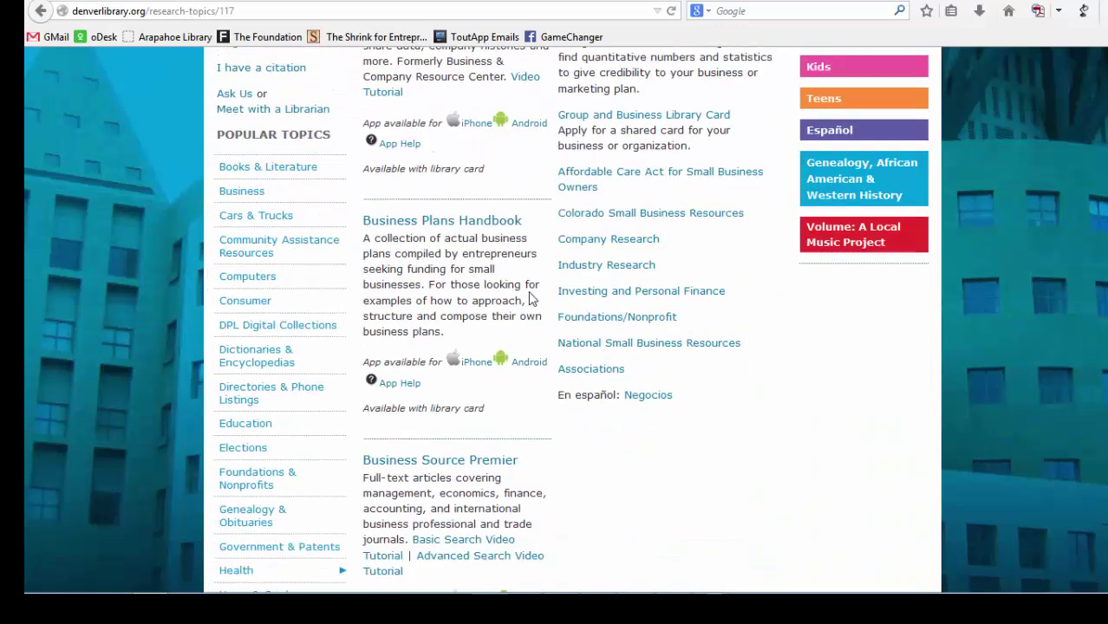
pyautogui.scroll(-3, 529, 292)
pyautogui.scroll(6, 585, 310)
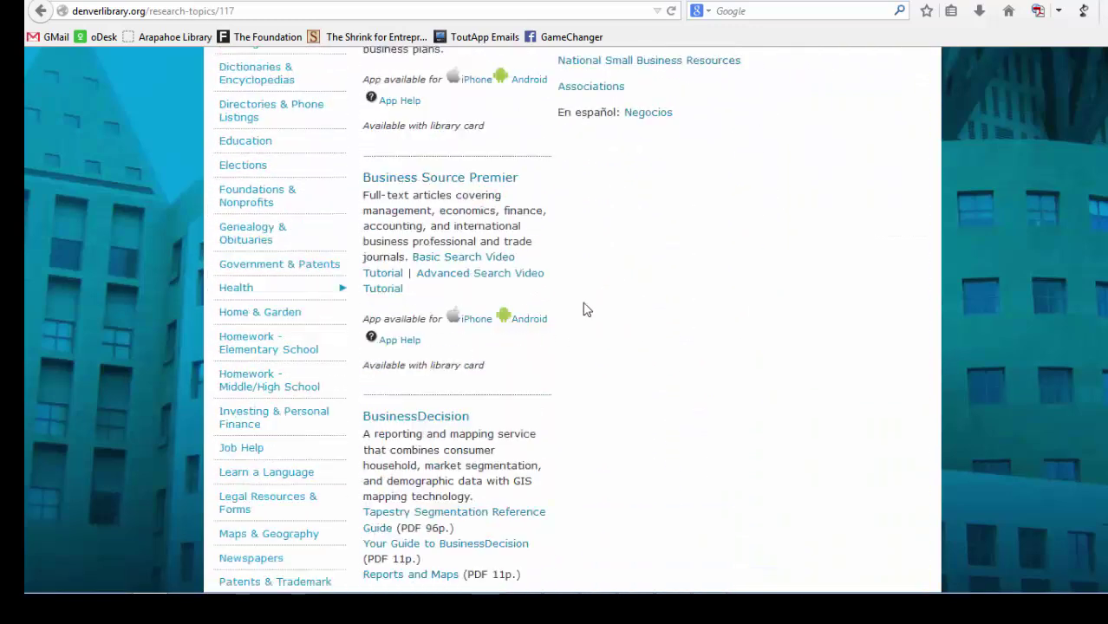
pyautogui.scroll(-3, 629, 293)
pyautogui.scroll(-6, 624, 299)
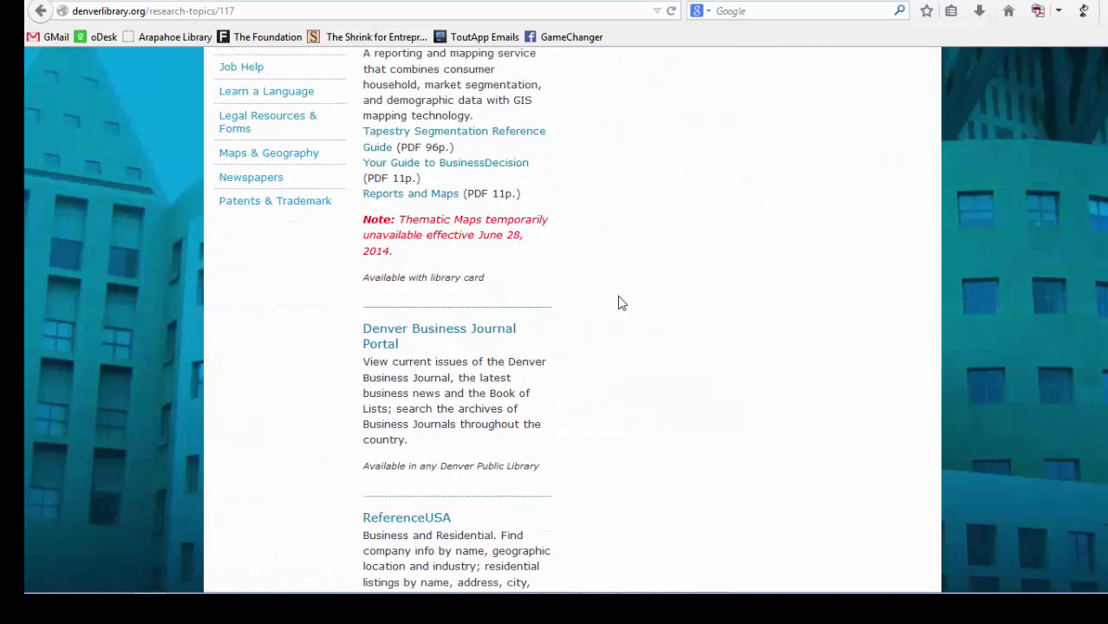
pyautogui.scroll(-3, 618, 303)
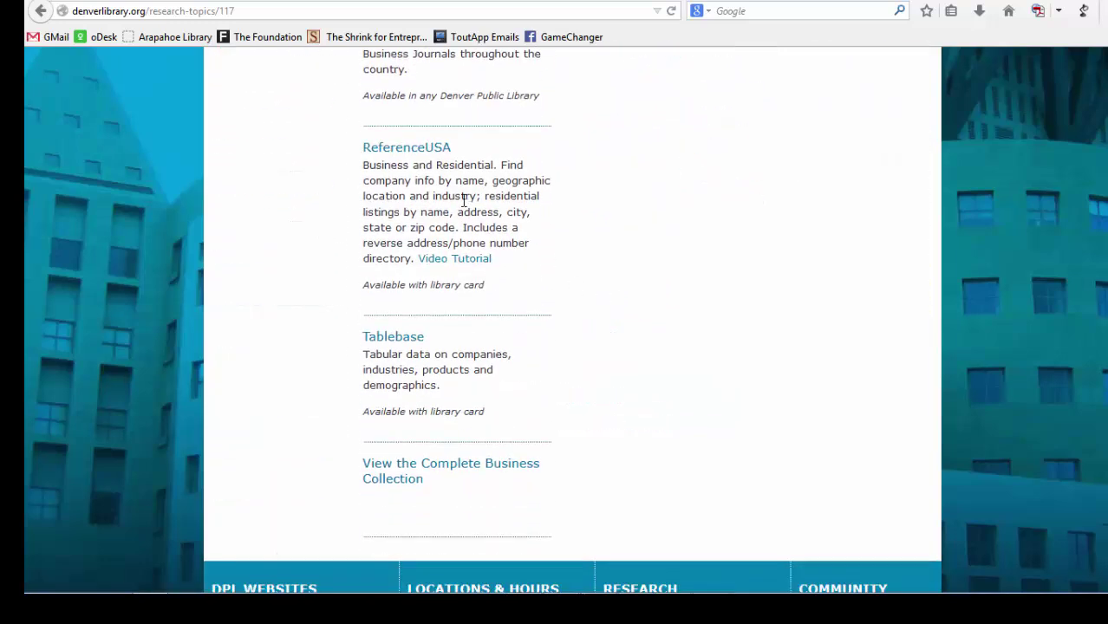
pyautogui.click(404, 150)
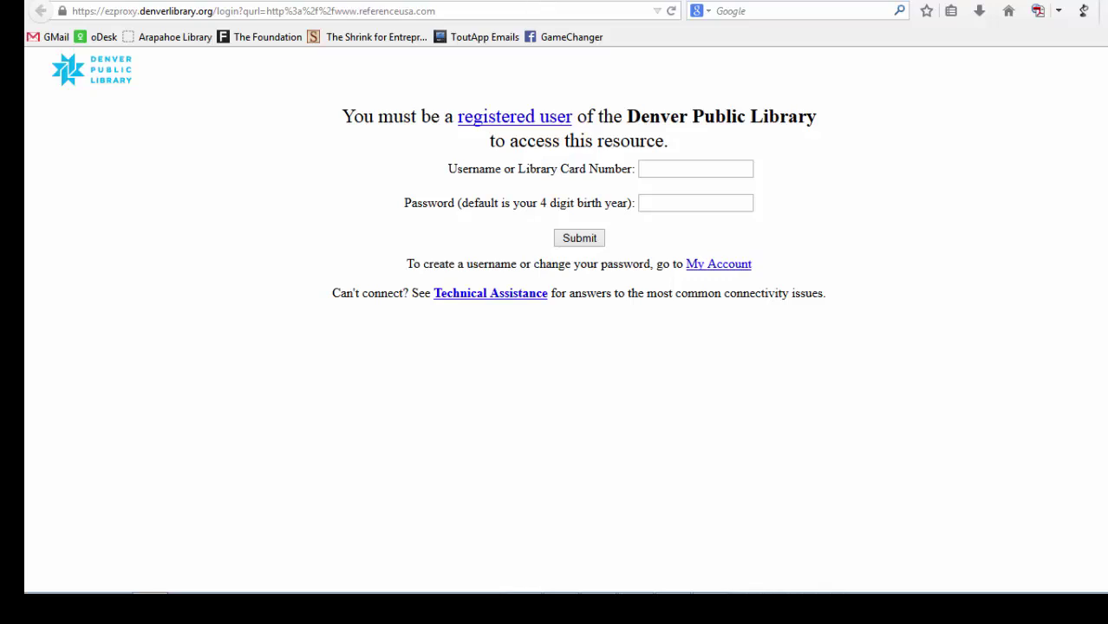
# - Go to arapahoelibraries.org and open the library's Research & Resources page
pyautogui.click(451, 10)
pyautogui.write('ara')
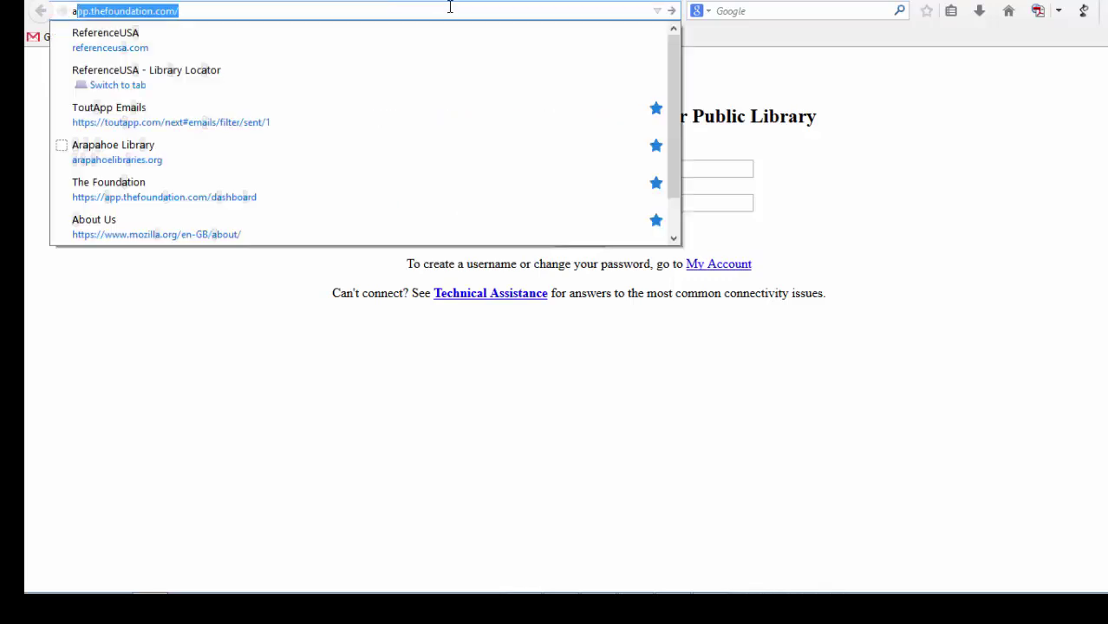
pyautogui.press('Return')
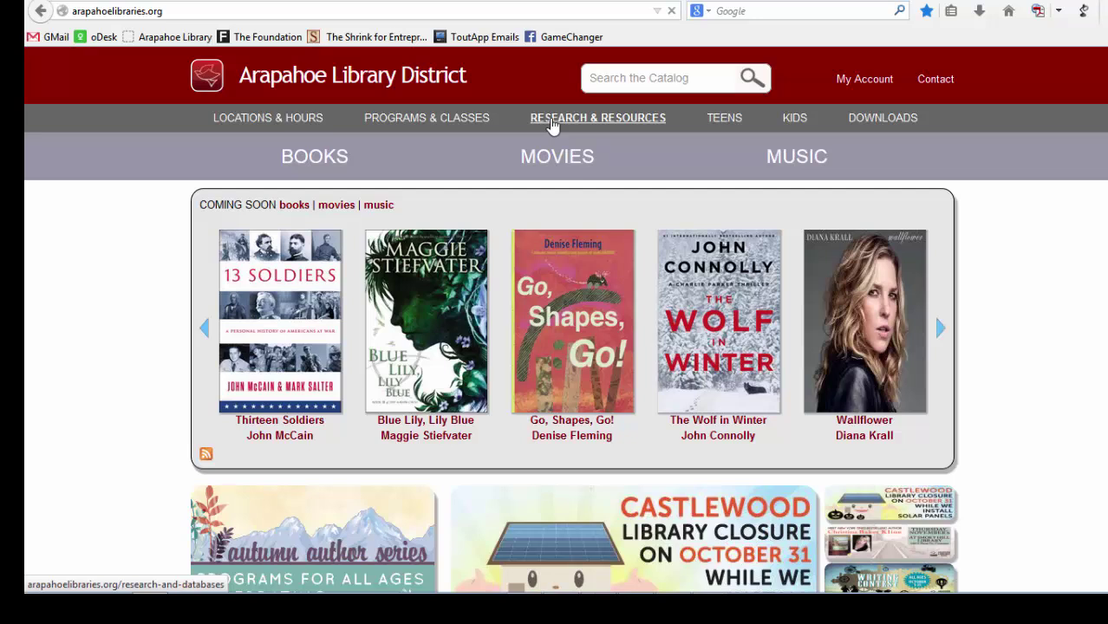
pyautogui.click(552, 125)
pyautogui.moveTo(645, 245)
# - Find "reference usa" on the Arapahoe Library databases page and open the Reference USA database
pyautogui.hotkey('ctrl', 'f')
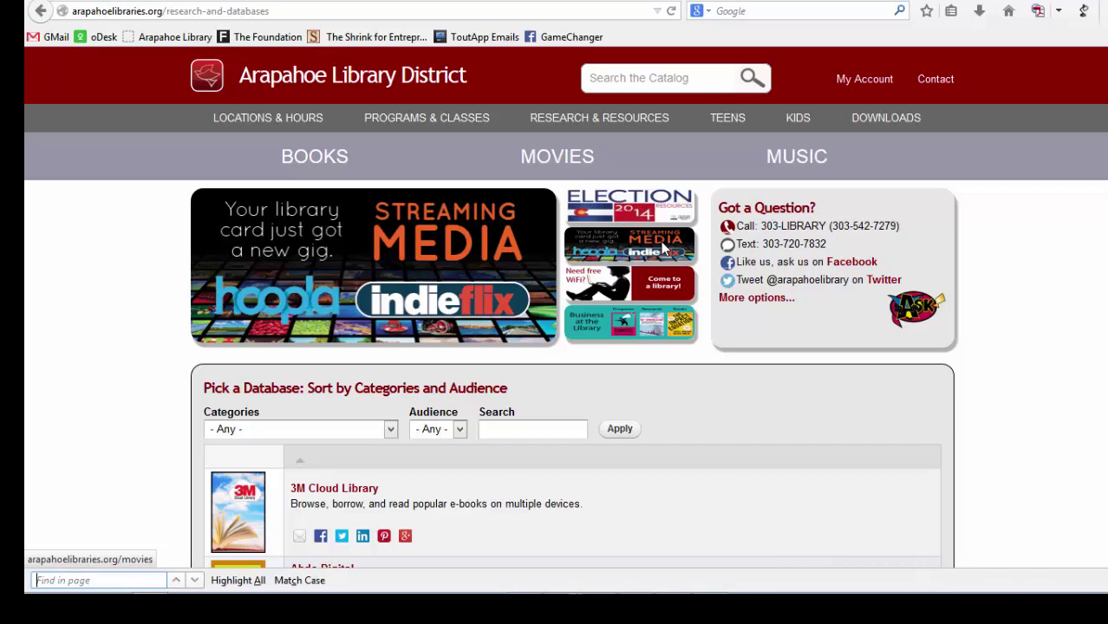
pyautogui.write('refe')
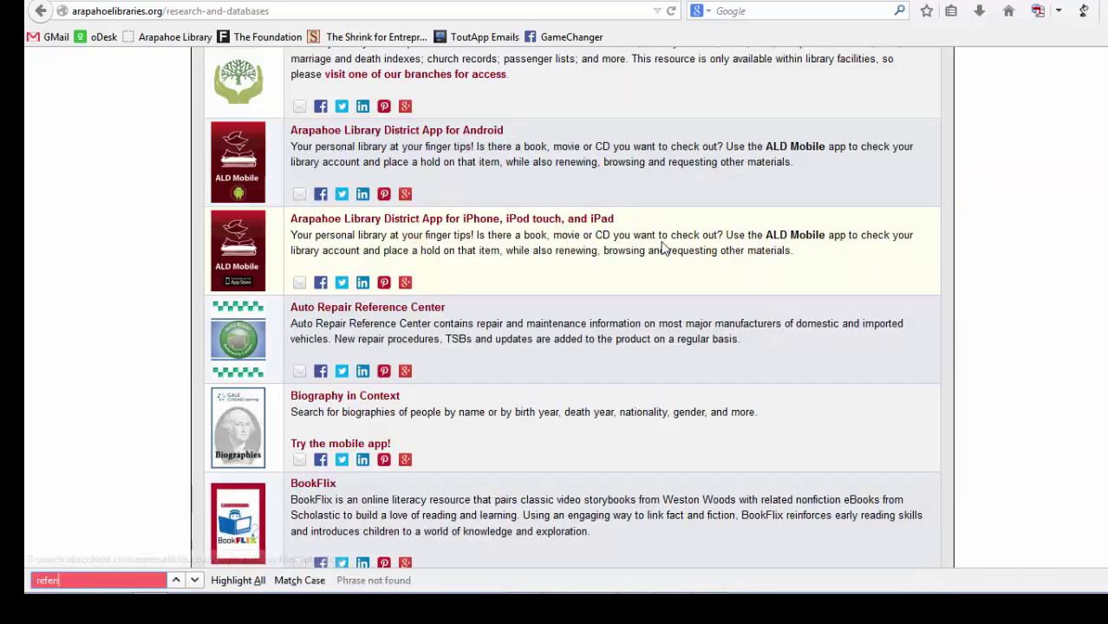
pyautogui.write('rence ')
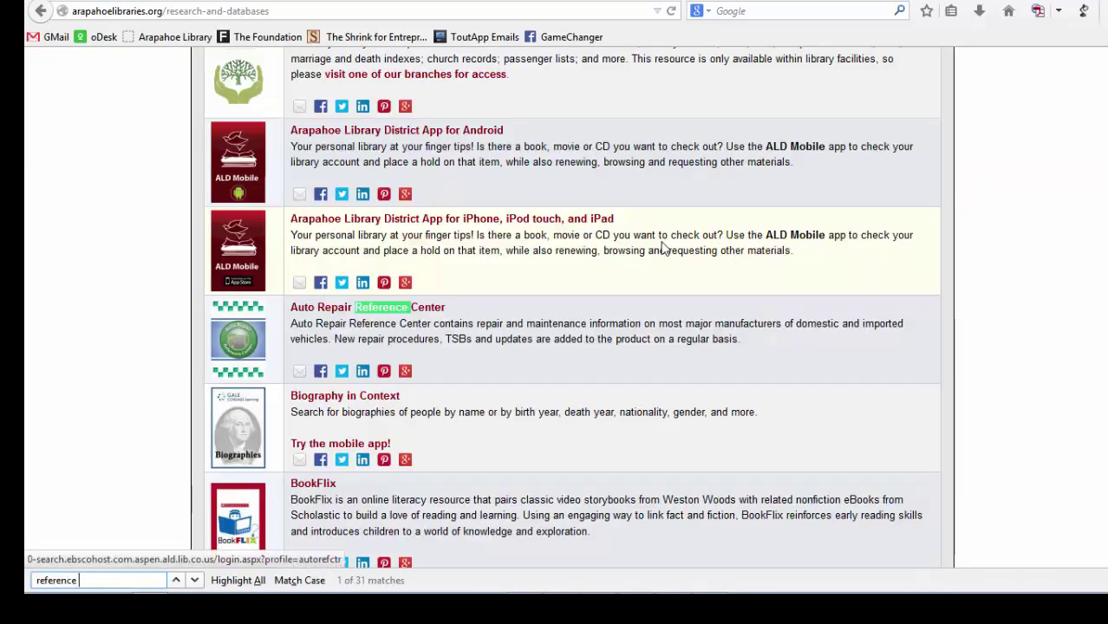
pyautogui.write('usa')
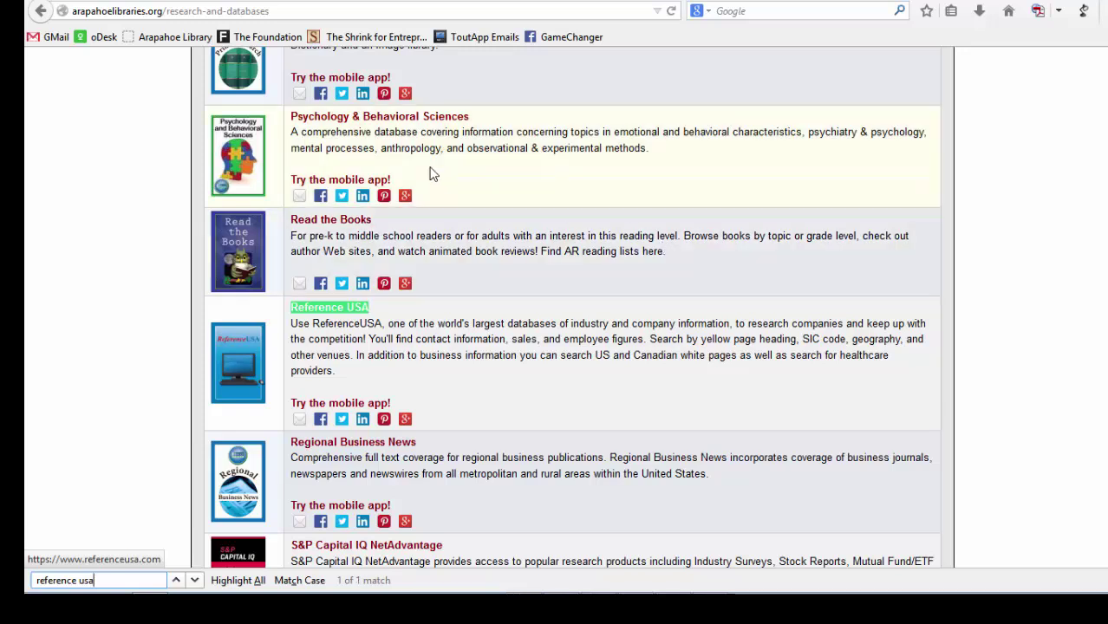
pyautogui.click(321, 313)
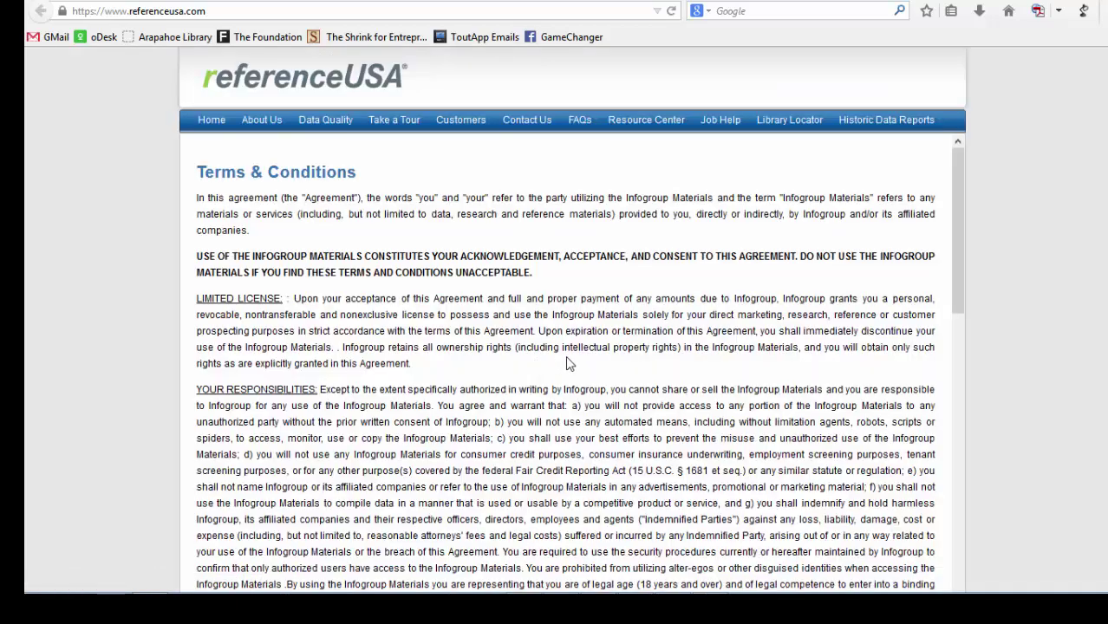
# - Go through the ReferenceUSA terms and conditions, accept them and continue
pyautogui.scroll(-10, 572, 360)
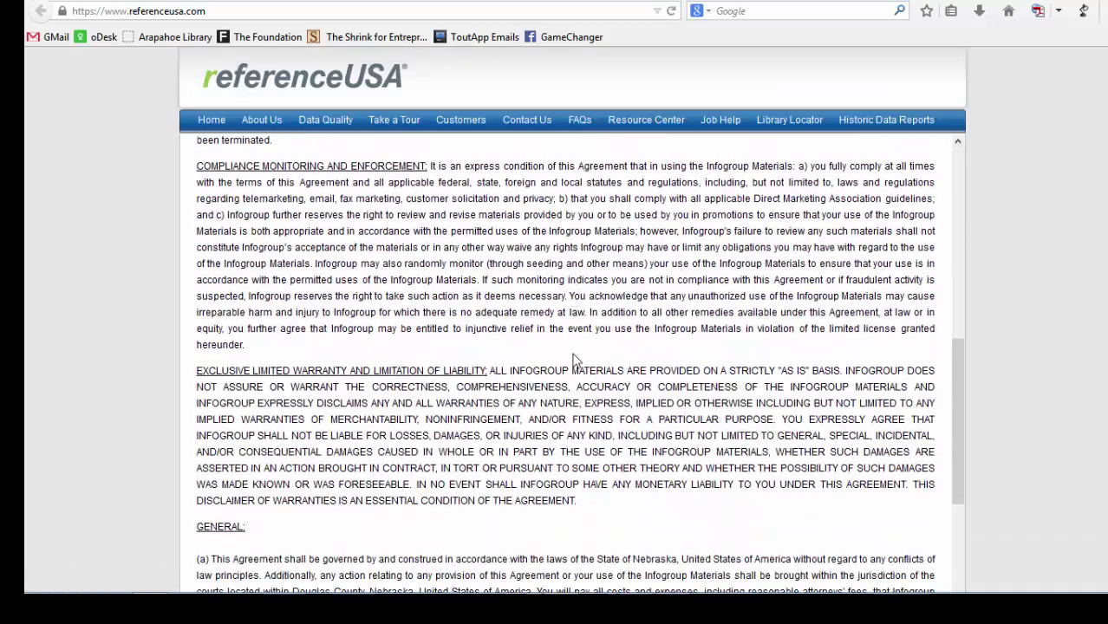
pyautogui.scroll(-5, 572, 360)
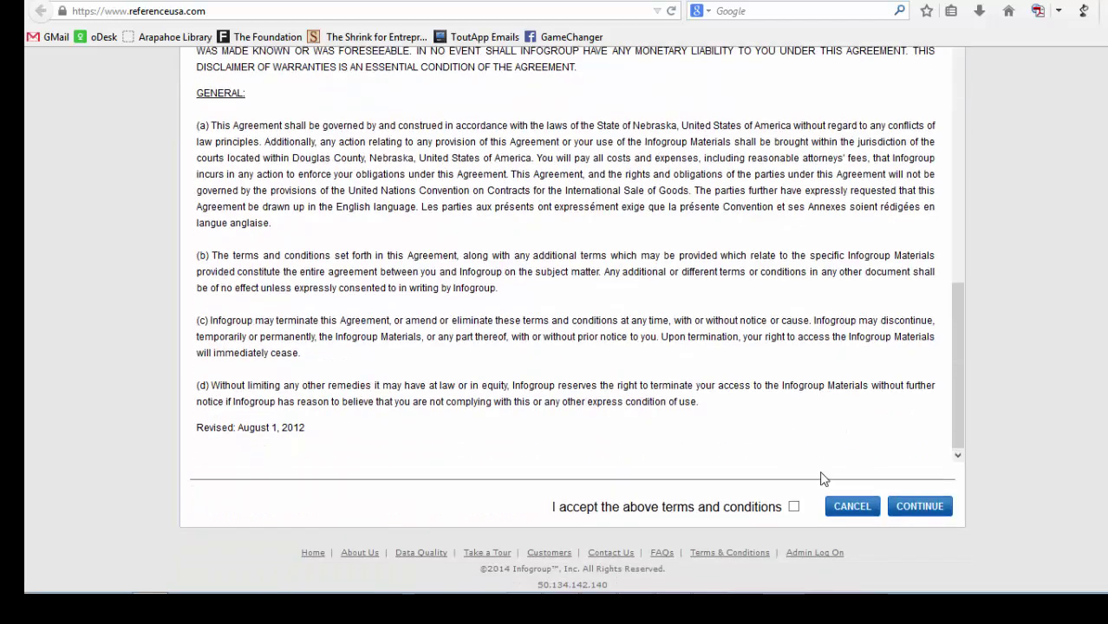
pyautogui.click(792, 506)
pyautogui.click(917, 509)
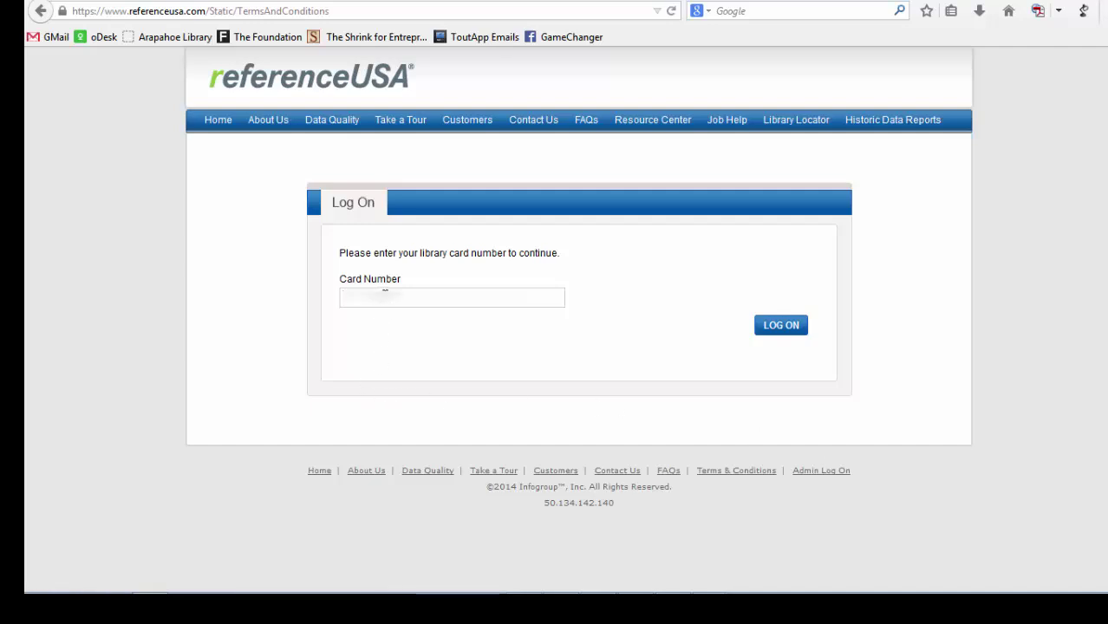
# - Log on to ReferenceUSA by entering the library card number
pyautogui.click(384, 296)
pyautogui.hotkey('ctrl', 'v')
pyautogui.click(784, 329)
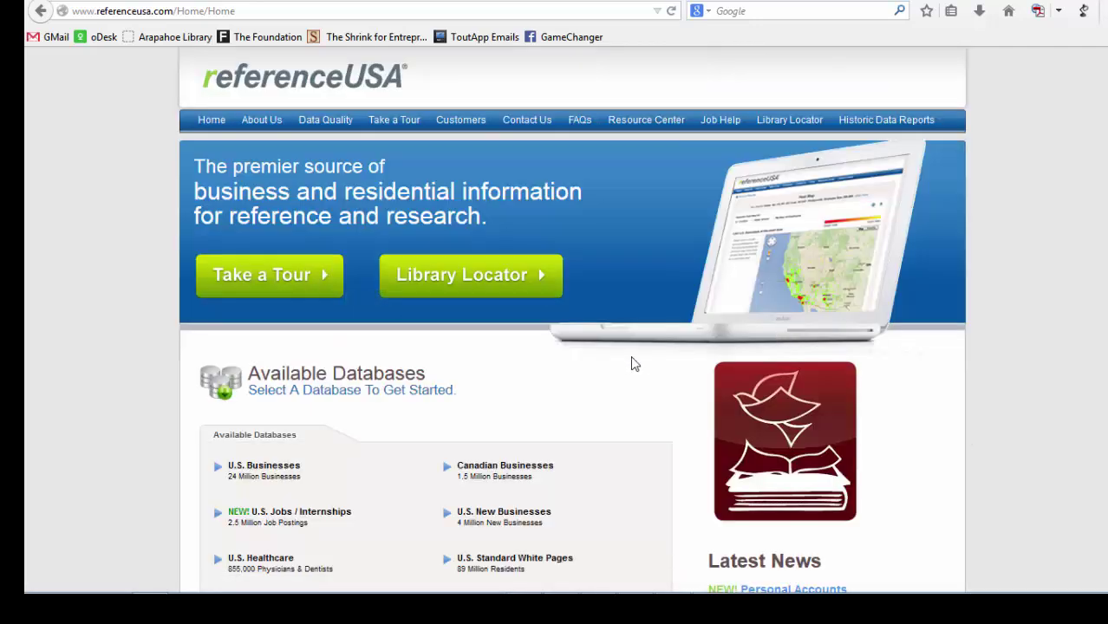
# - Return to the ReferenceUSA home page and open the U.S. Businesses database
pyautogui.scroll(-3, 633, 364)
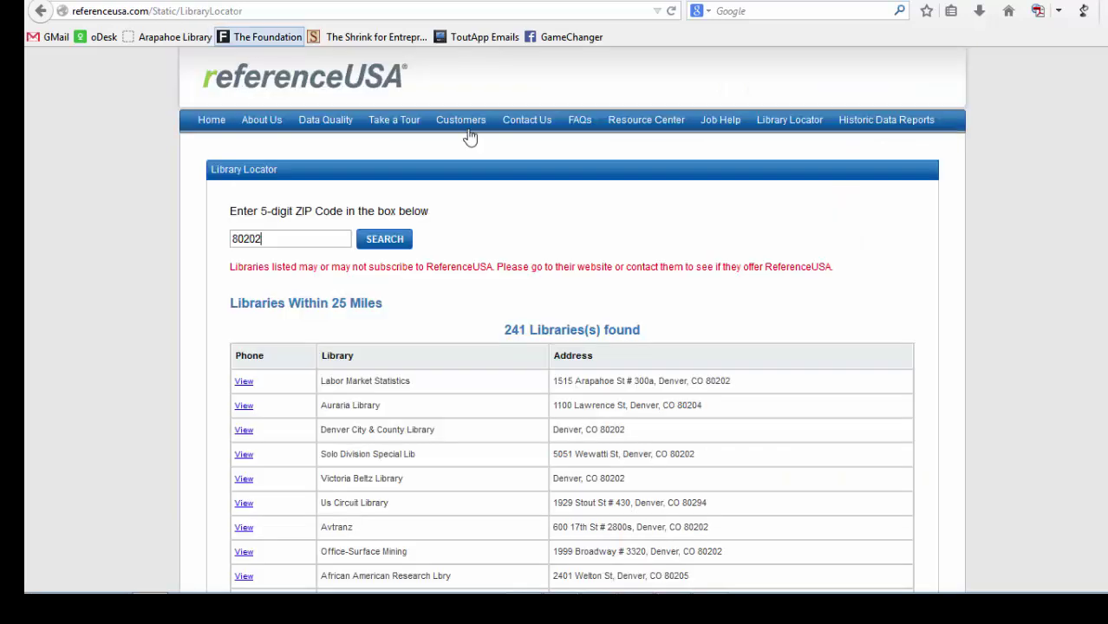
pyautogui.click(212, 122)
pyautogui.scroll(-3, 523, 304)
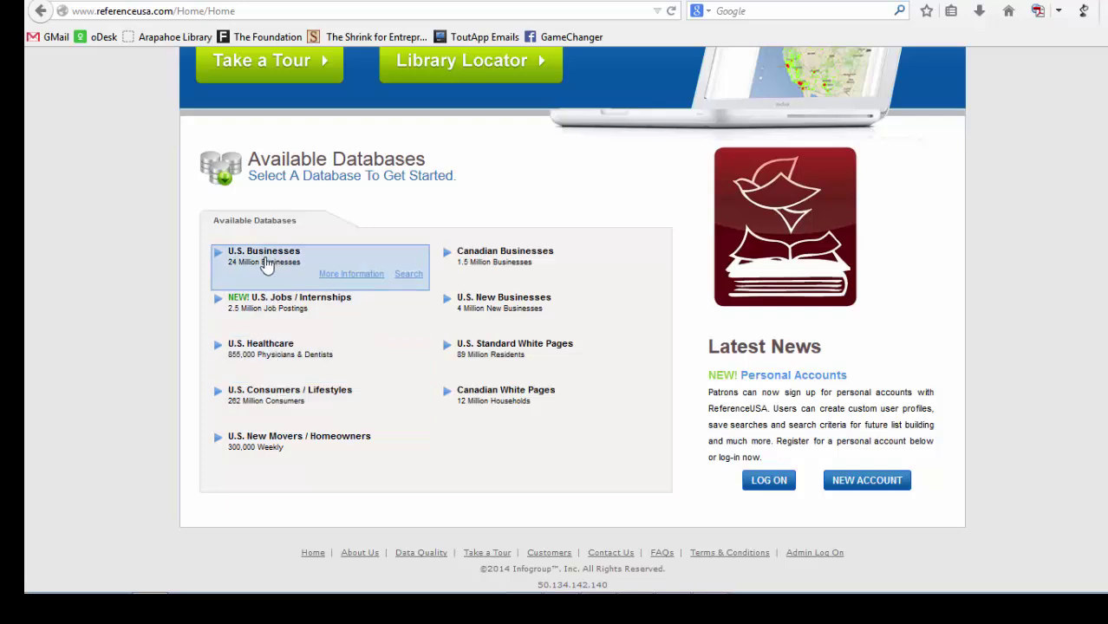
pyautogui.click(266, 264)
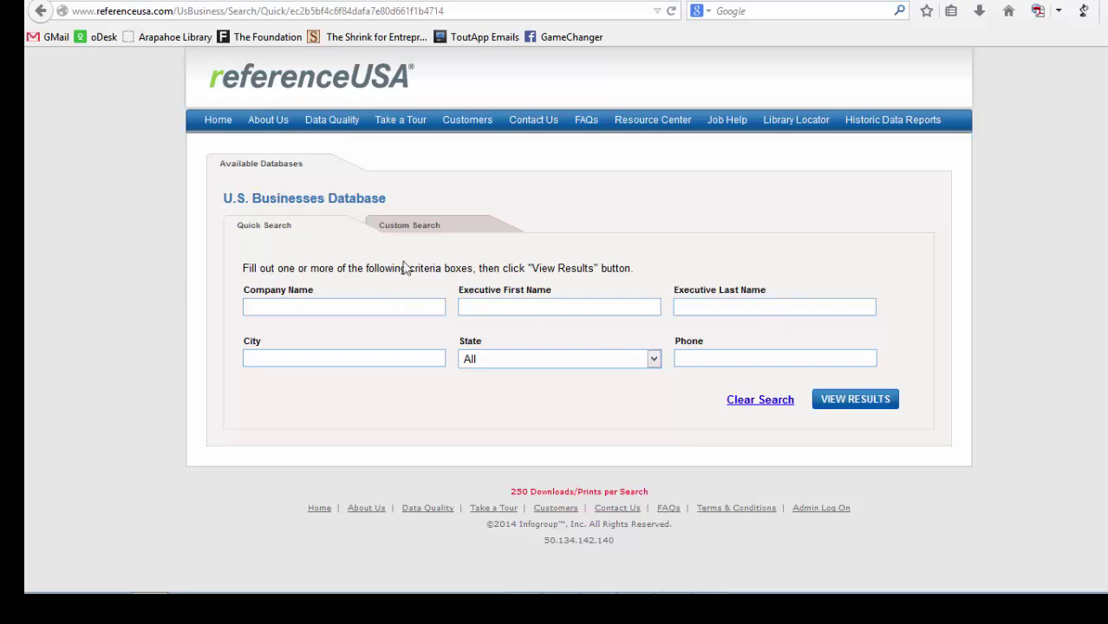
# - Switch to Custom Search and add the Keyword/SIC/NAICS criterion from the Business Type category
pyautogui.click(416, 231)
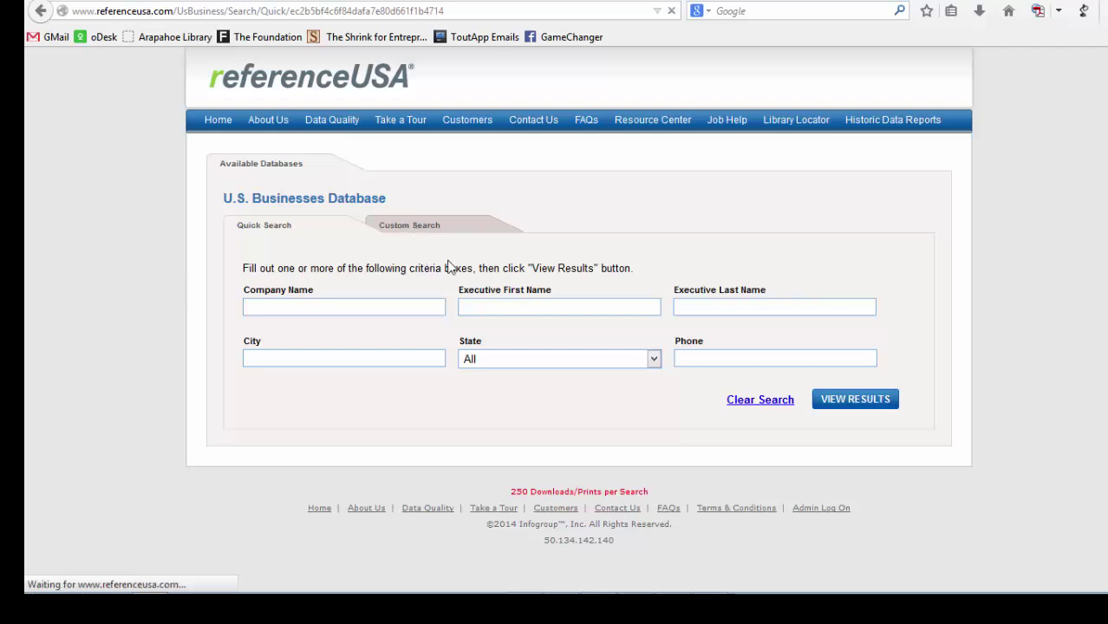
pyautogui.click(416, 231)
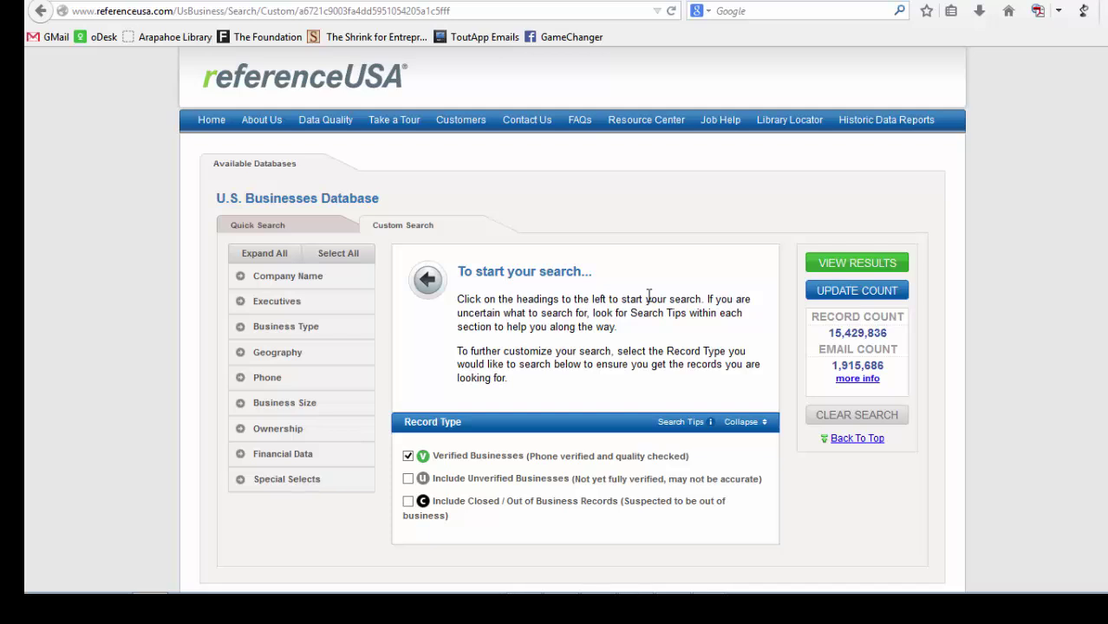
pyautogui.scroll(-2, 647, 298)
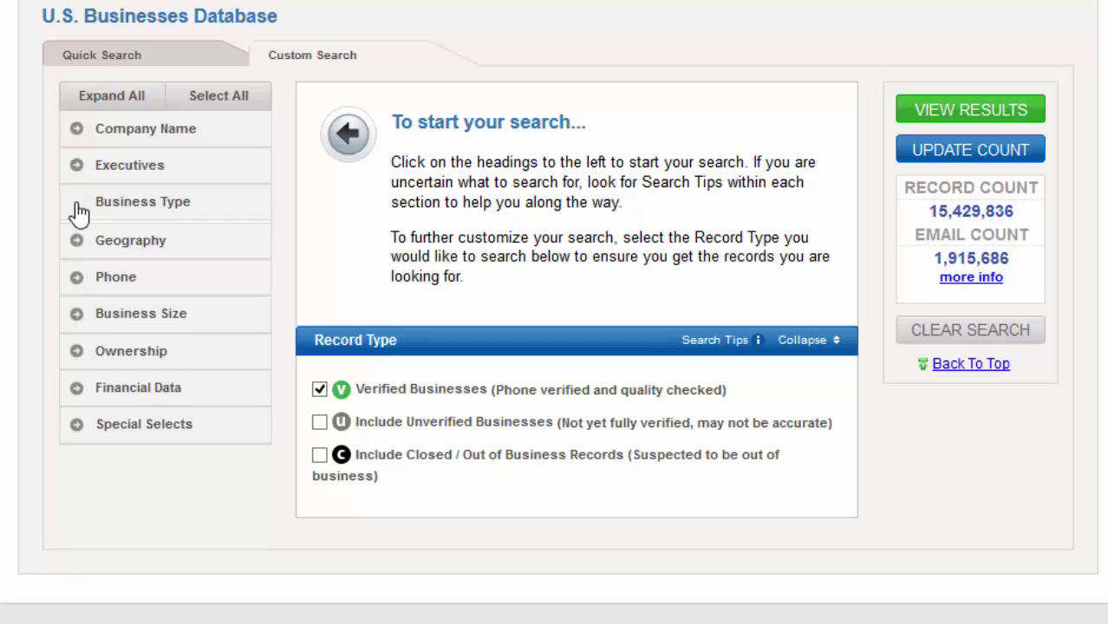
pyautogui.click(78, 208)
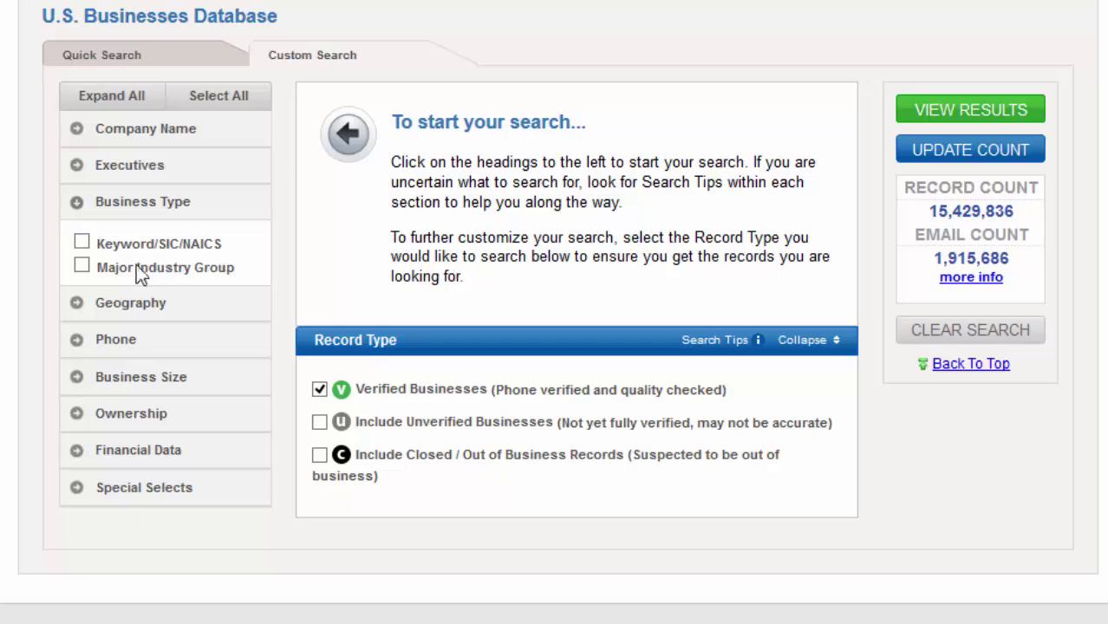
pyautogui.click(82, 243)
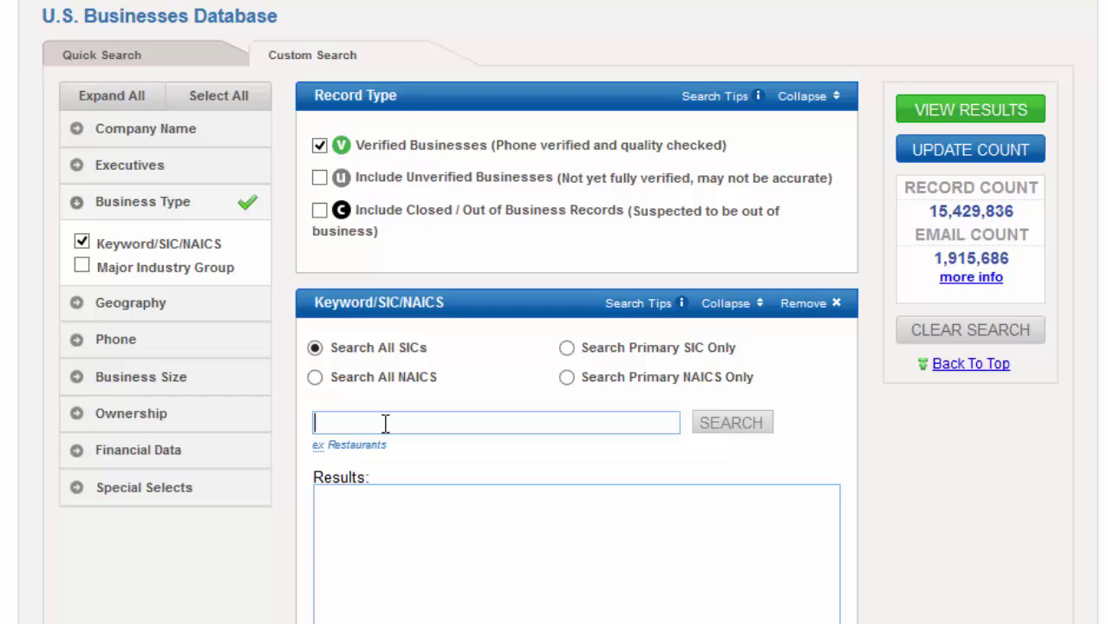
# - Search all SICs for the keyword "compounding pharmacies" and look through the list of matching codes
pyautogui.write('mpounding pharmacies')
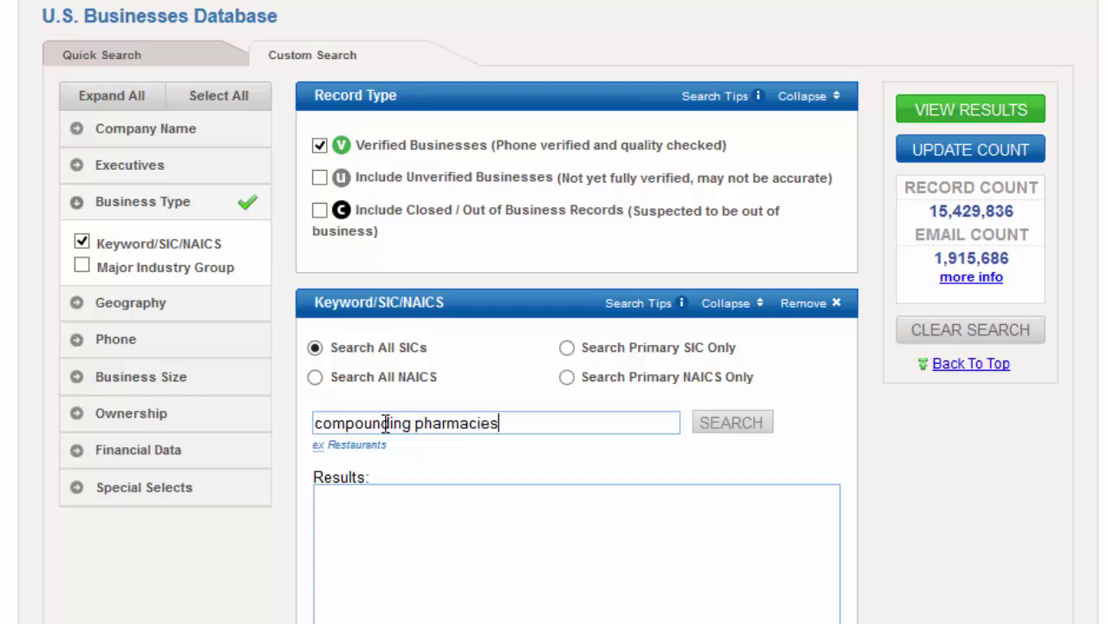
pyautogui.press('Return')
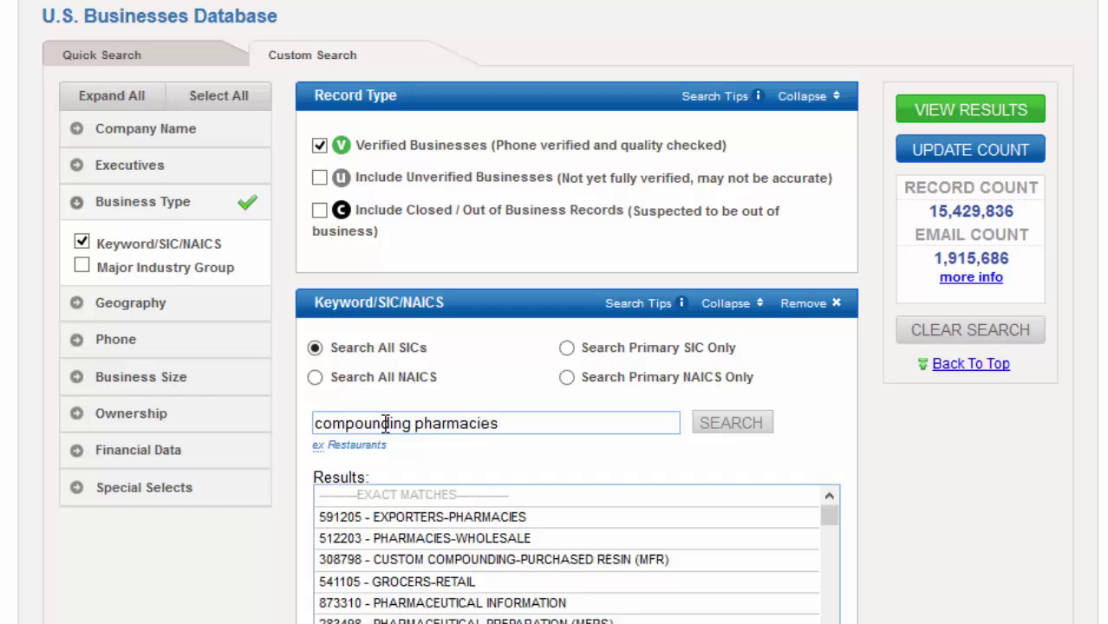
pyautogui.scroll(-2, 696, 559)
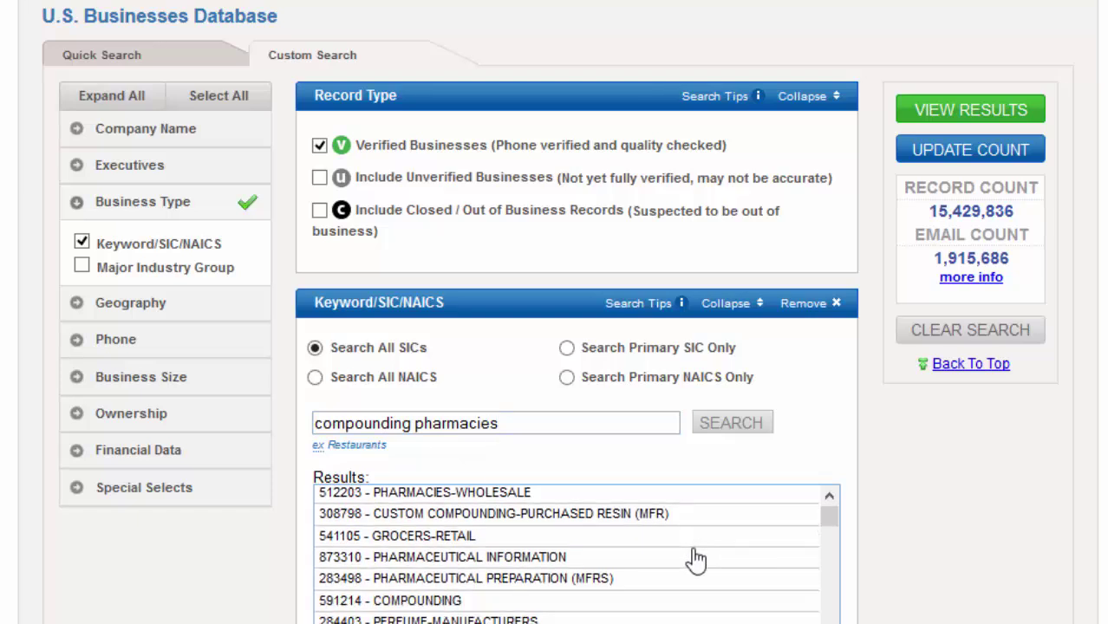
pyautogui.scroll(-2, 696, 559)
pyautogui.scroll(-6, 696, 559)
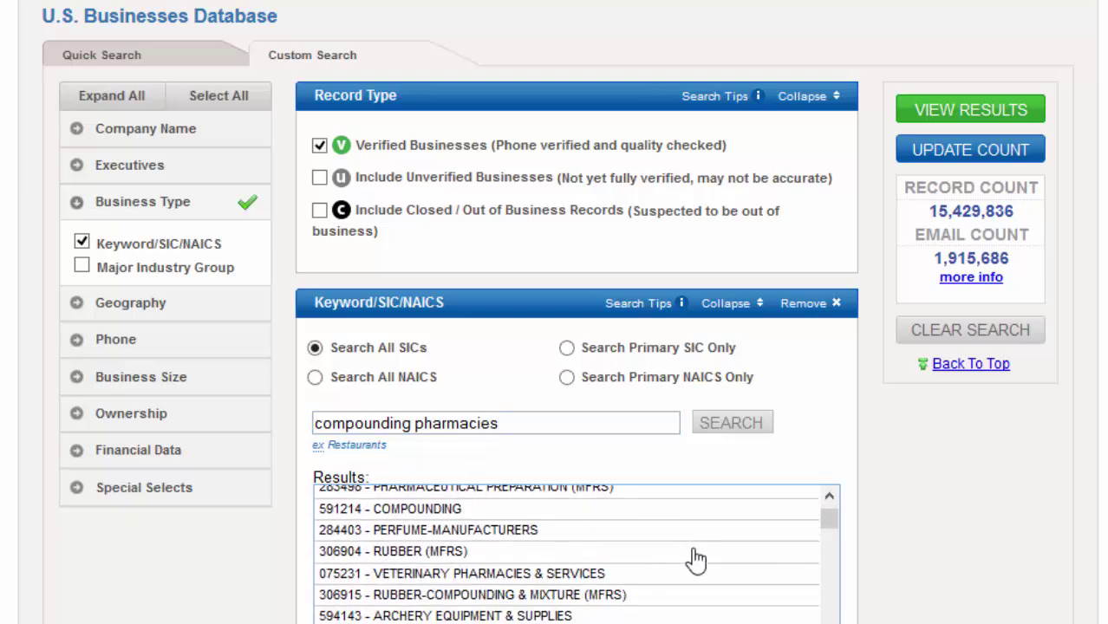
pyautogui.scroll(-5, 696, 559)
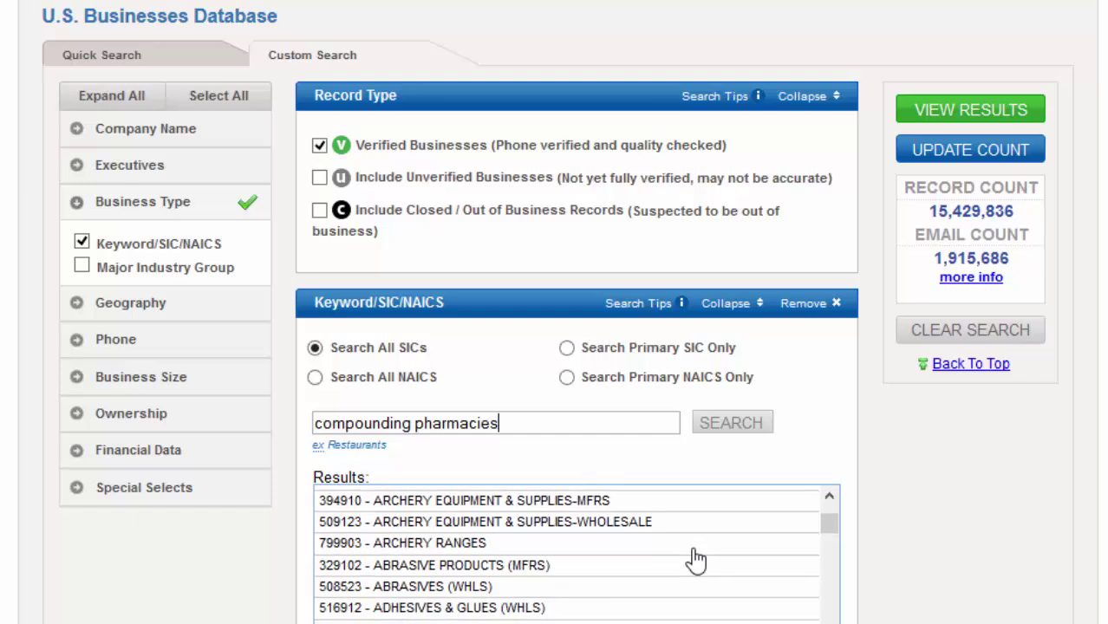
pyautogui.scroll(-4, 696, 559)
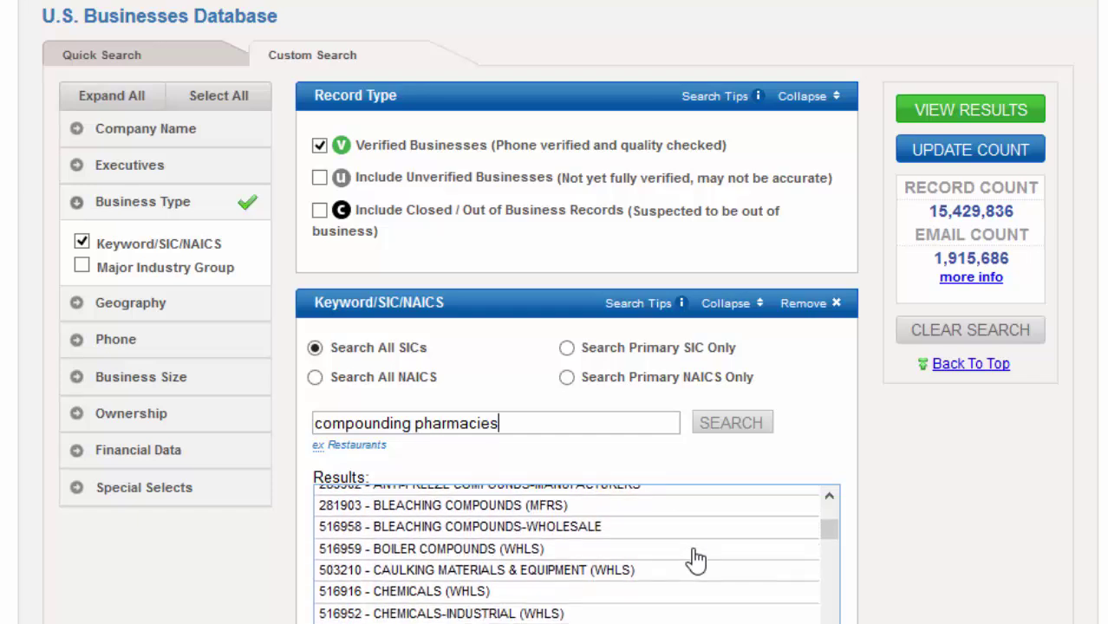
pyautogui.scroll(-2, 600, 572)
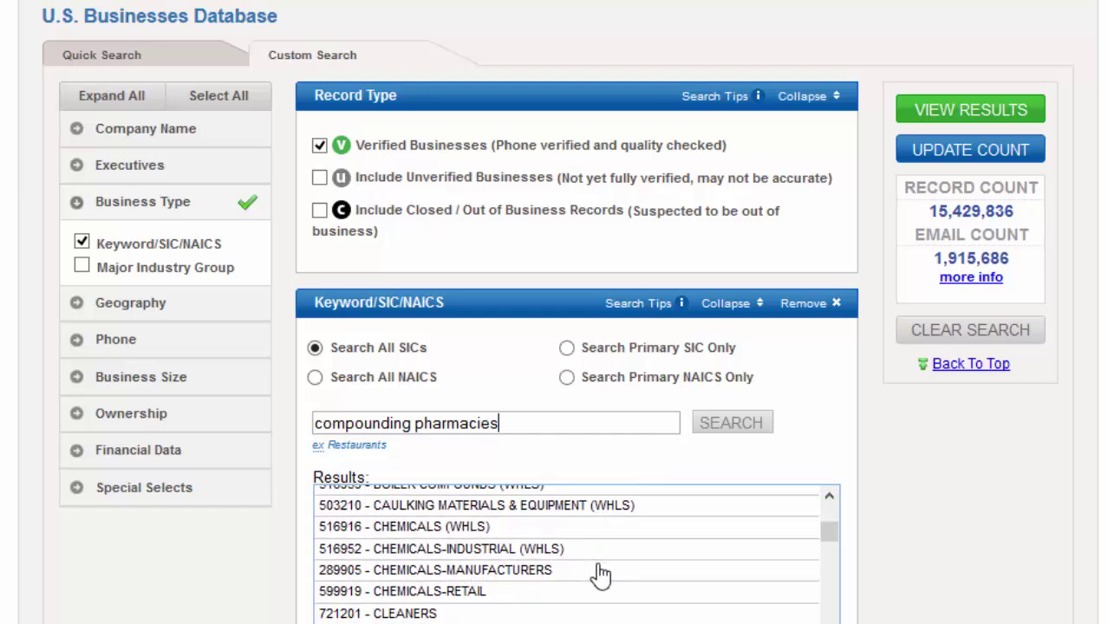
pyautogui.scroll(-2, 600, 572)
# - Shorten the keyword to "pharmacies", search again and keep only 591205 - PHARMACIES as the selected code
pyautogui.moveTo(415, 423); pyautogui.dragTo(298, 429)
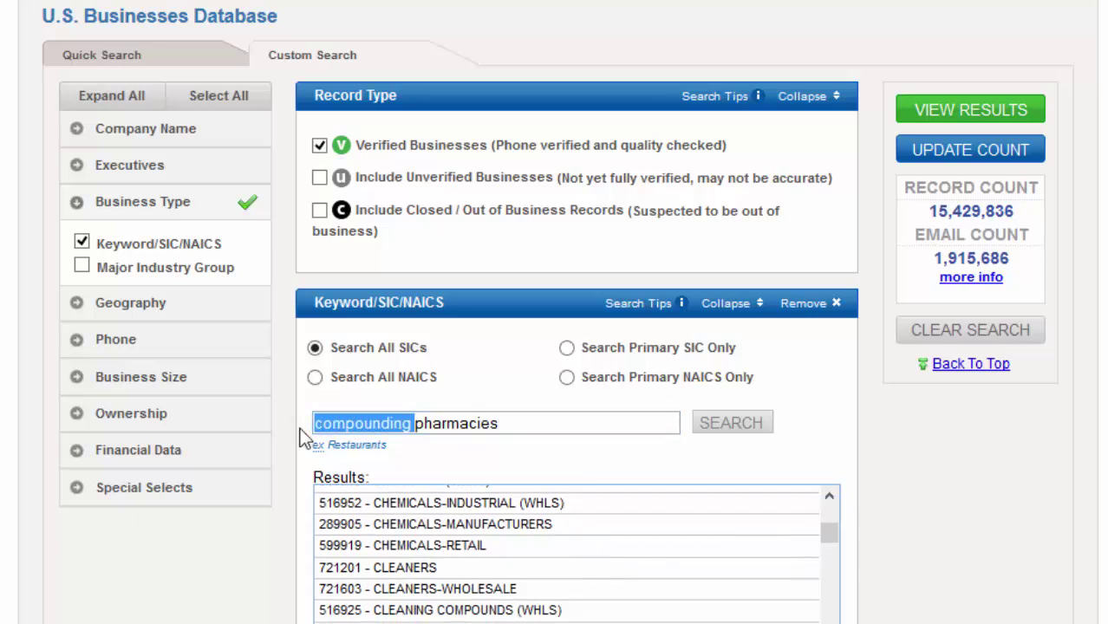
pyautogui.press('BackSpace')
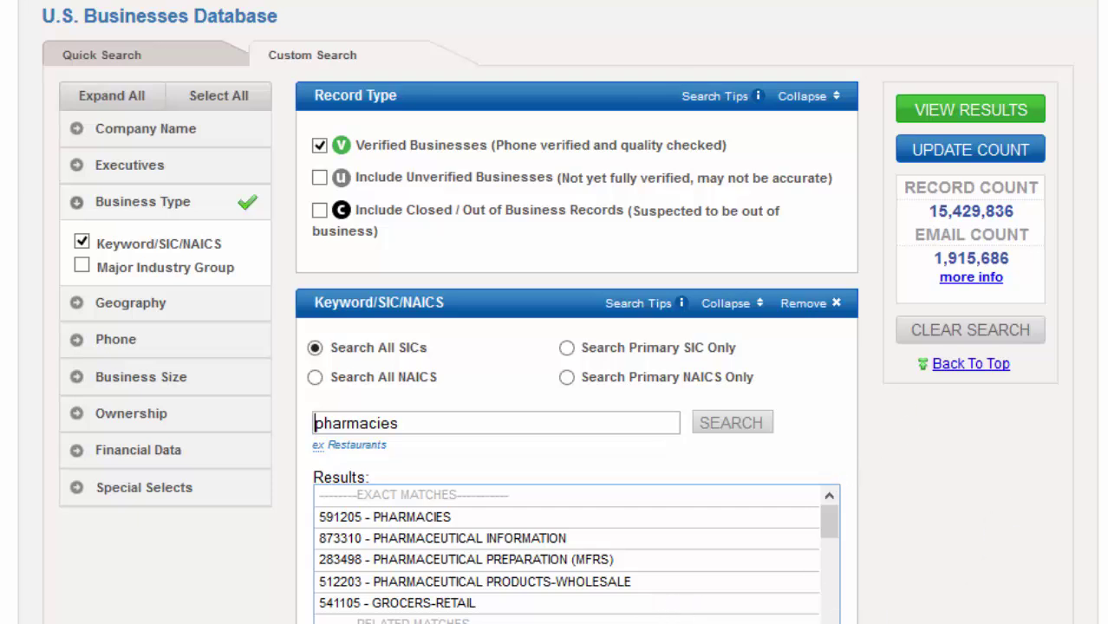
pyautogui.scroll(-3, 555, 347)
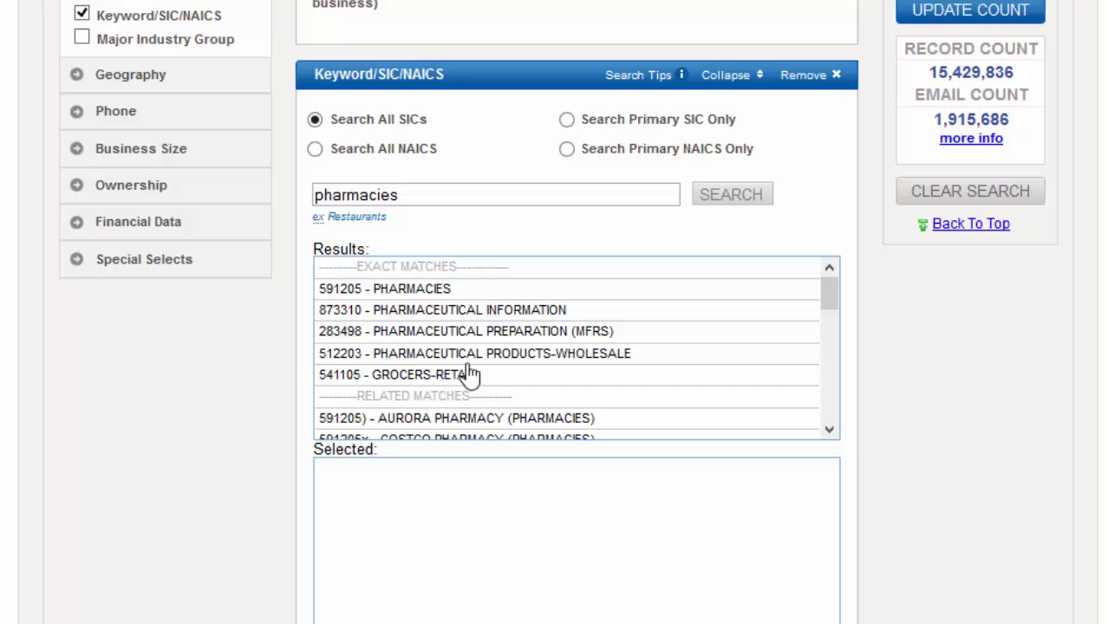
pyautogui.click(416, 295)
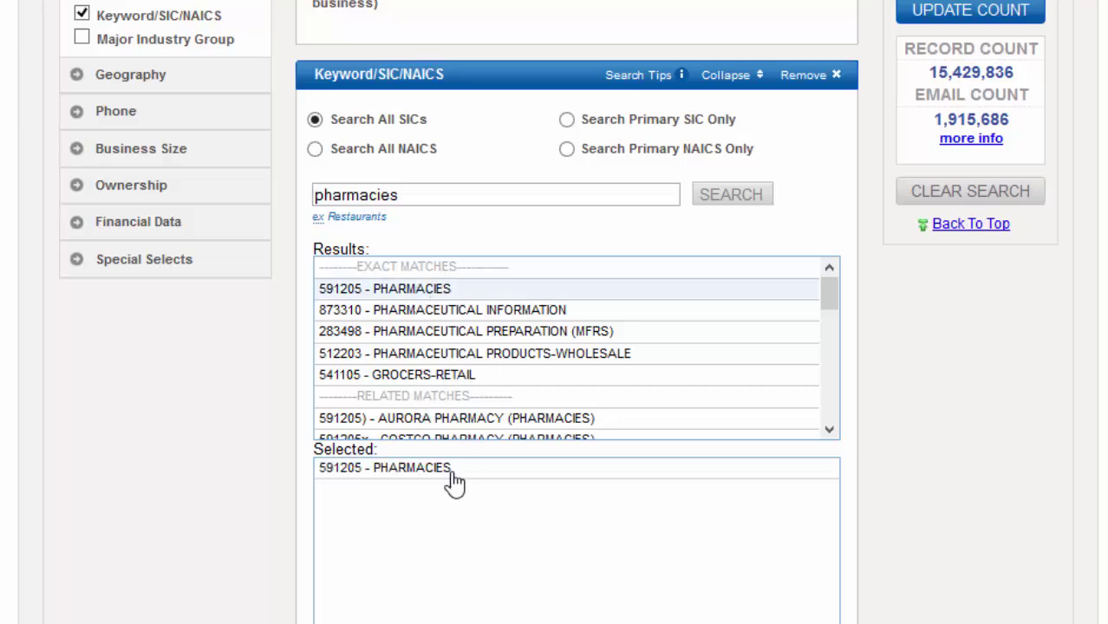
pyautogui.click(417, 312)
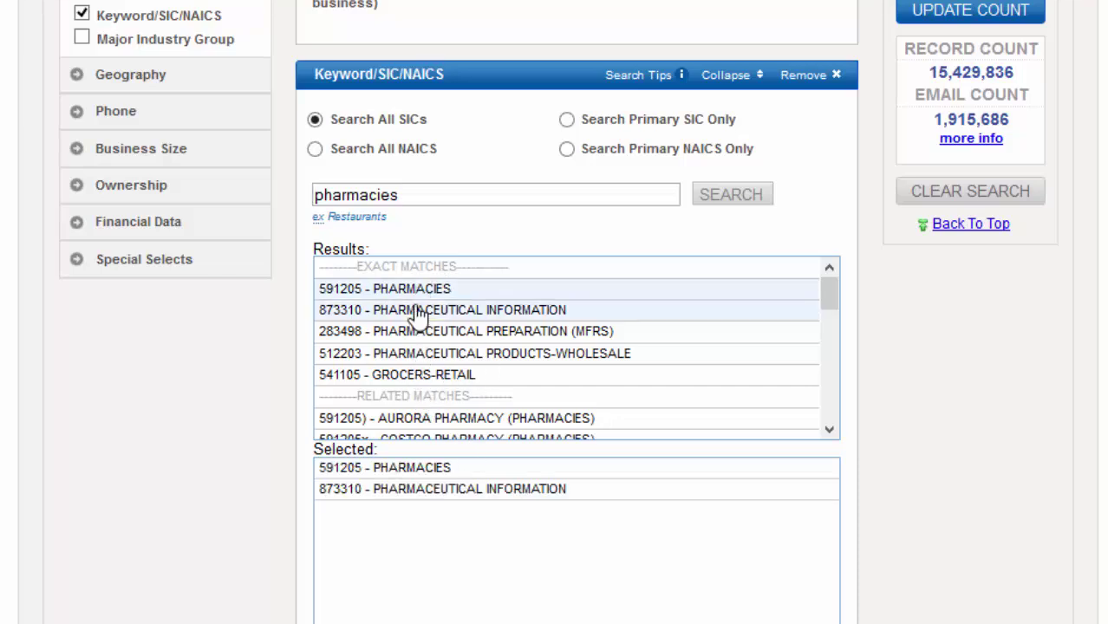
pyautogui.click(416, 314)
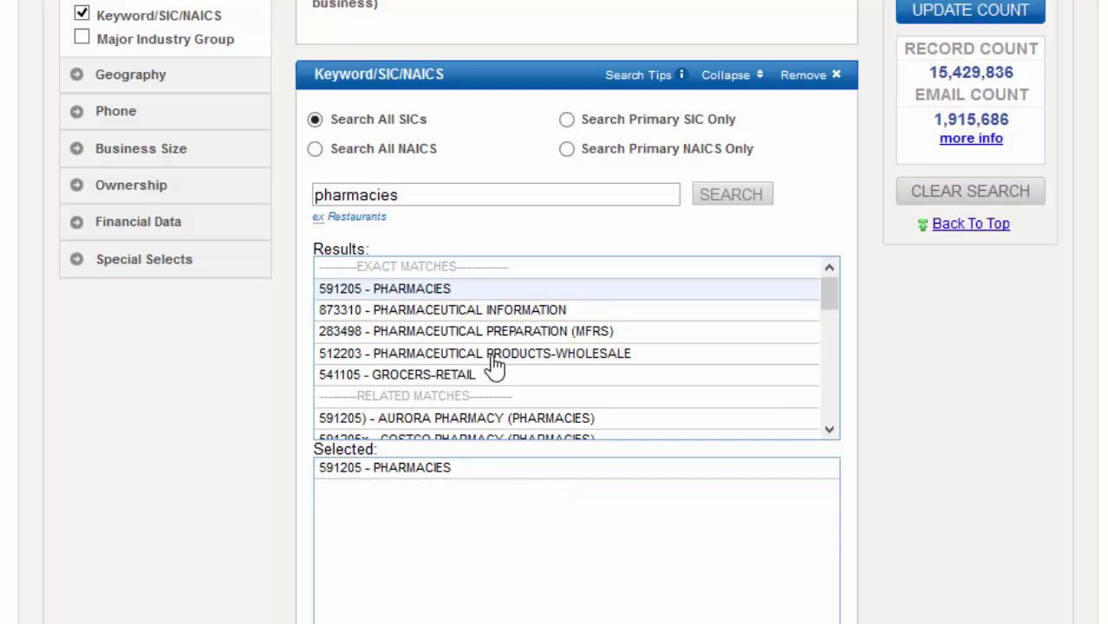
# - Look through the related matches for pharmacies, including the chain-specific codes
pyautogui.scroll(-3, 494, 366)
pyautogui.scroll(-2, 494, 365)
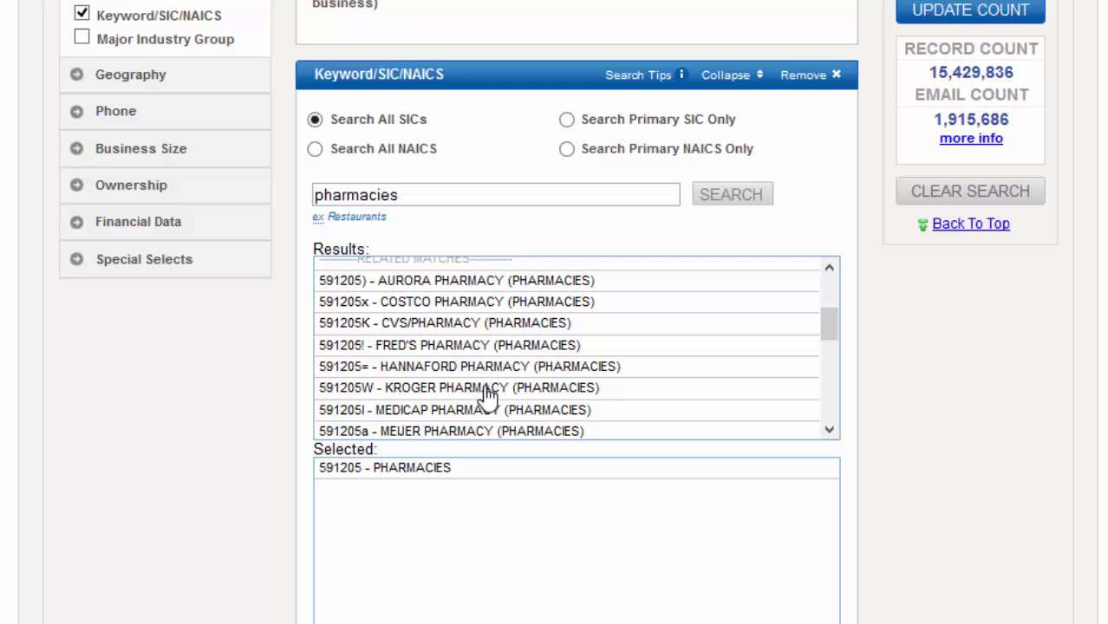
pyautogui.scroll(-4, 487, 388)
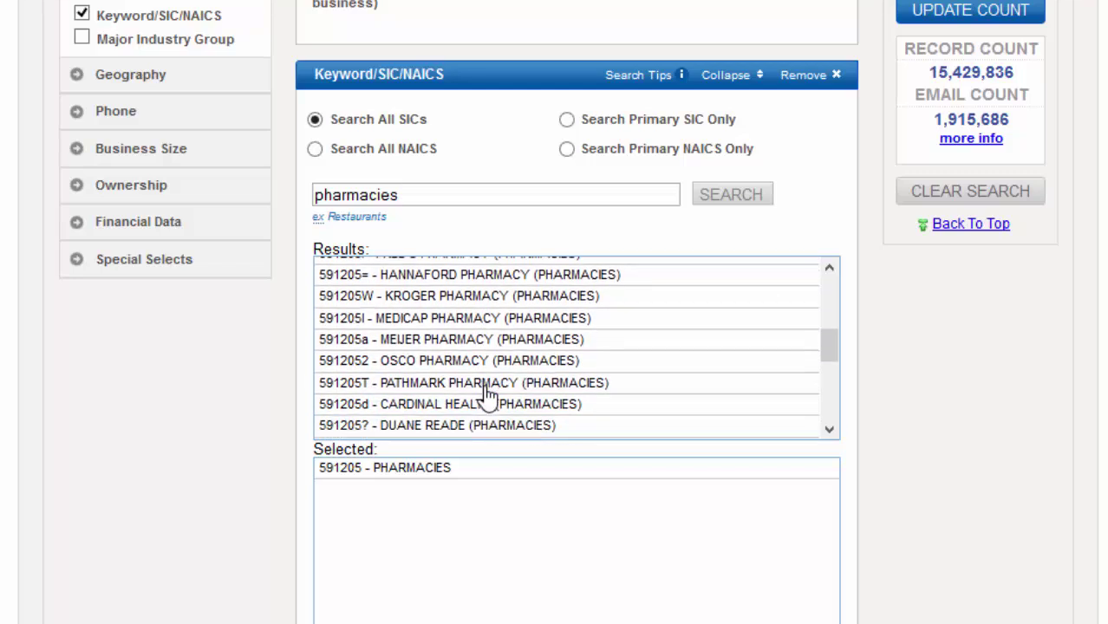
pyautogui.scroll(5, 487, 394)
pyautogui.scroll(-2, 487, 394)
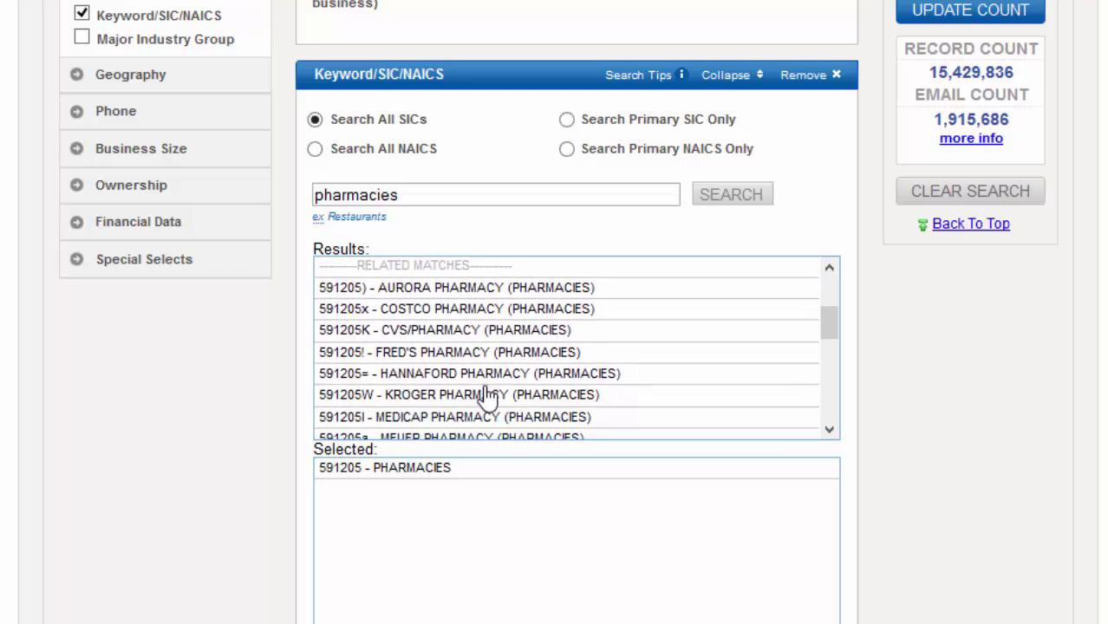
pyautogui.scroll(5, 487, 394)
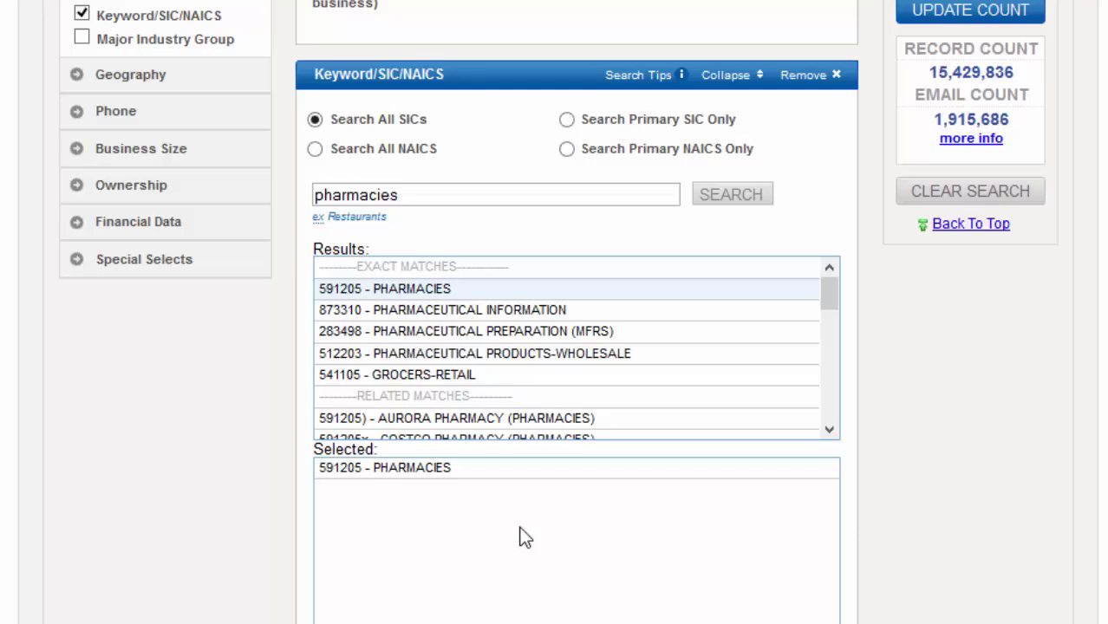
# - Update the record count for the selected SIC code and read the additional information about e-mail addresses
pyautogui.click(955, 14)
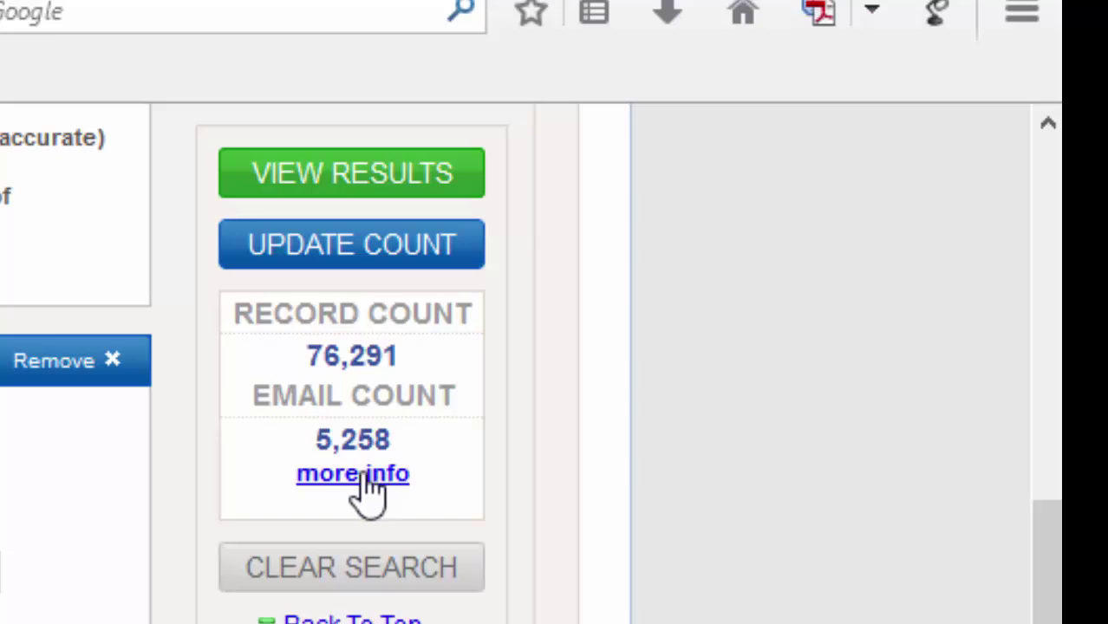
pyautogui.click(368, 477)
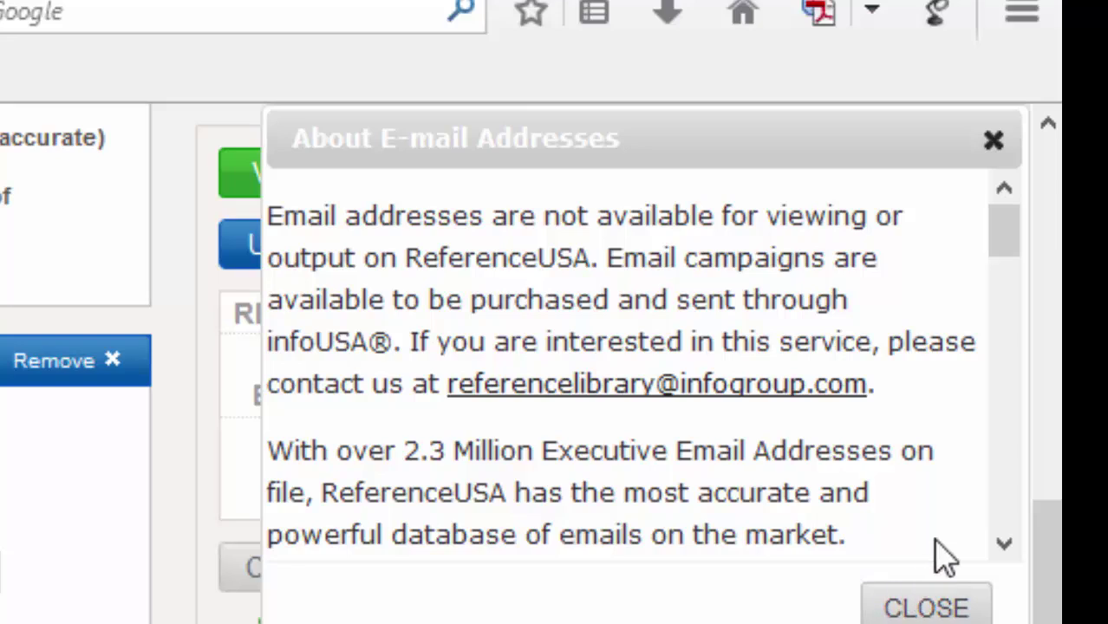
pyautogui.click(993, 142)
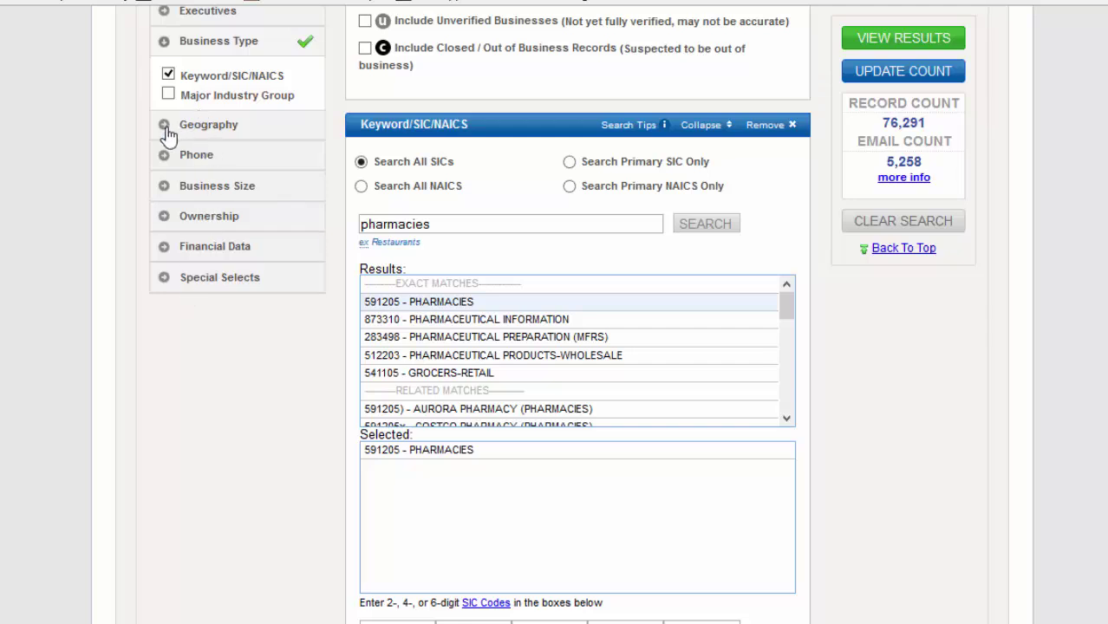
# - Expand the Geography category and add the State criterion to the custom search
pyautogui.scroll(1, 295, 199)
pyautogui.scroll(2, 293, 202)
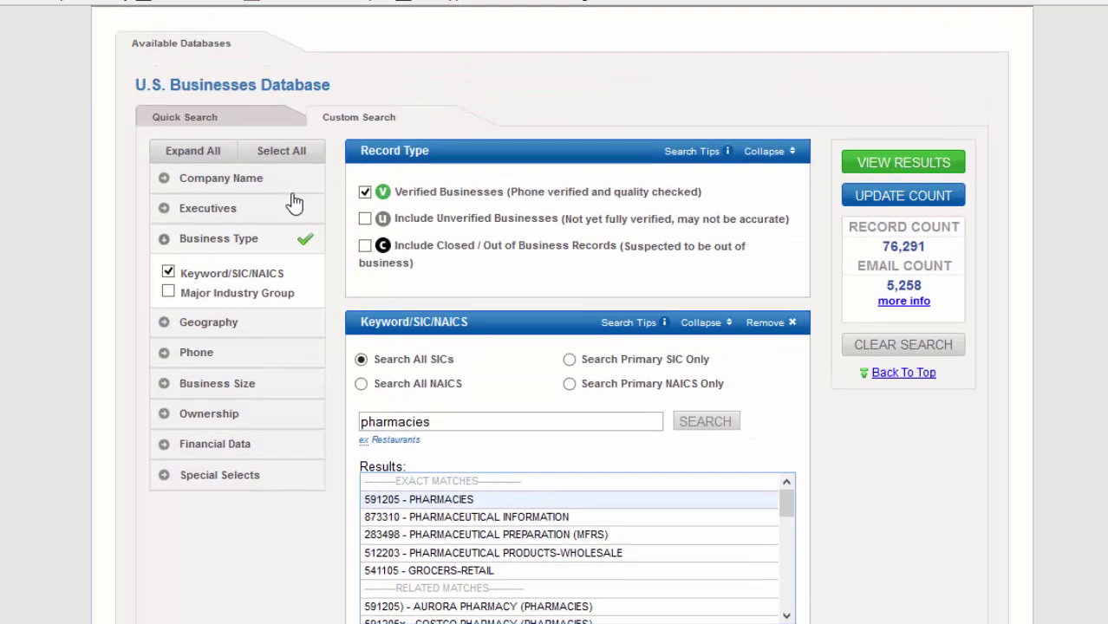
pyautogui.scroll(-1, 295, 221)
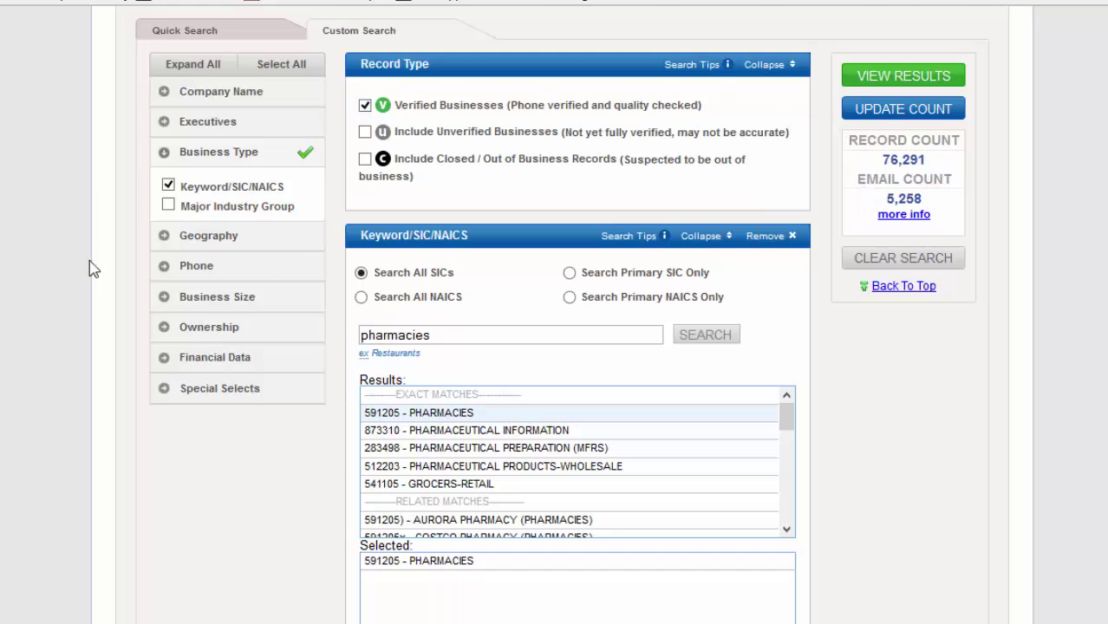
pyautogui.click(166, 238)
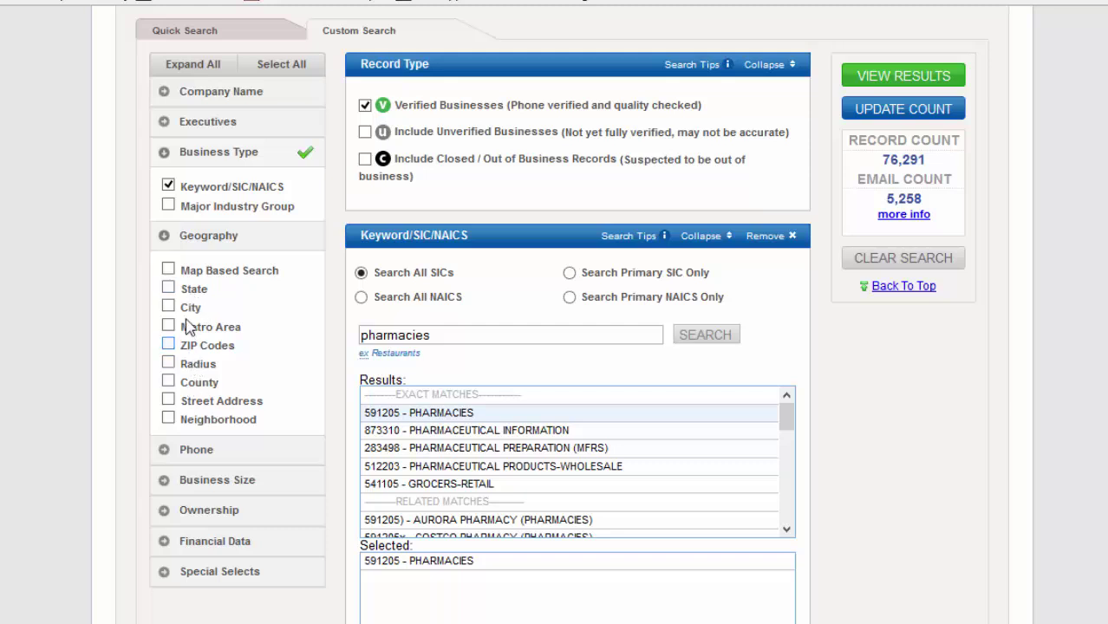
pyautogui.click(170, 292)
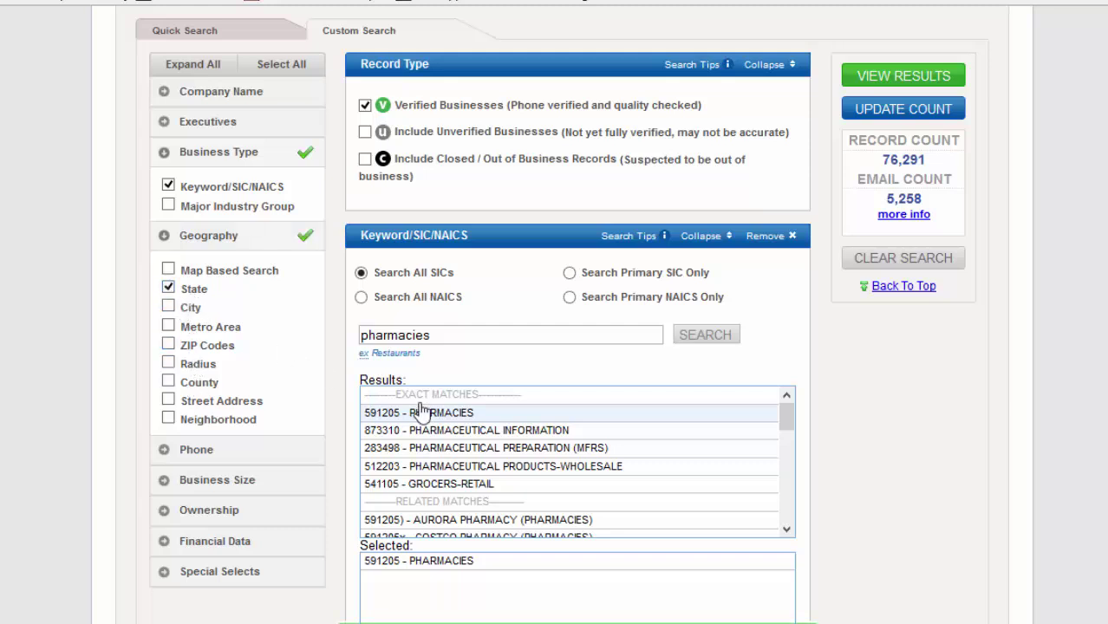
# - Select Colorado in the State criterion and update the record count
pyautogui.scroll(-1, 488, 455)
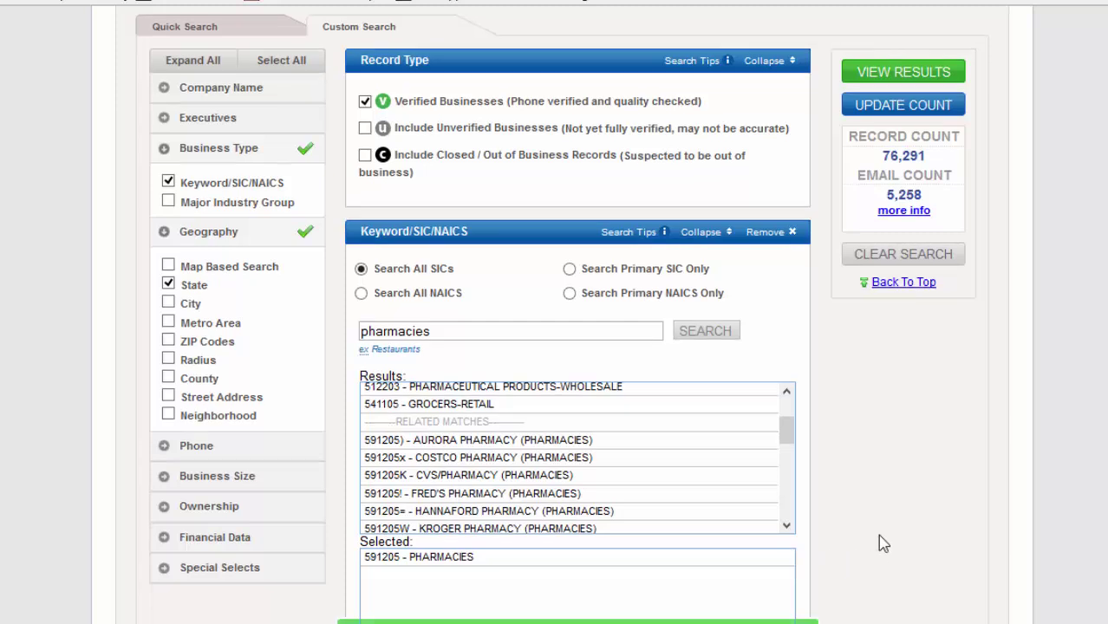
pyautogui.scroll(-4, 877, 534)
pyautogui.scroll(-3, 820, 548)
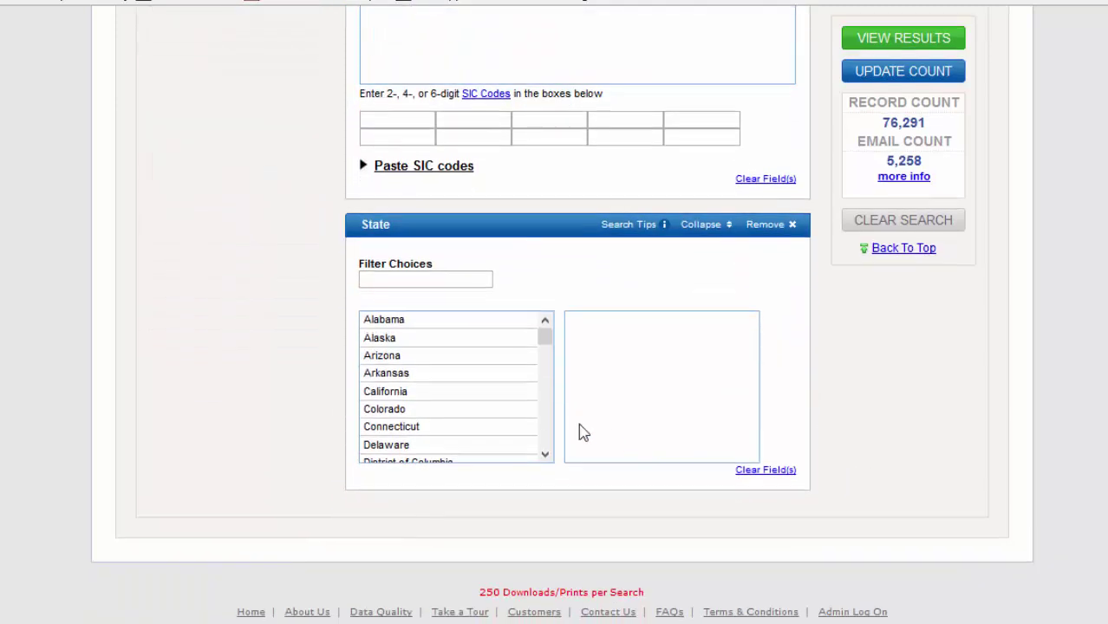
pyautogui.click(406, 412)
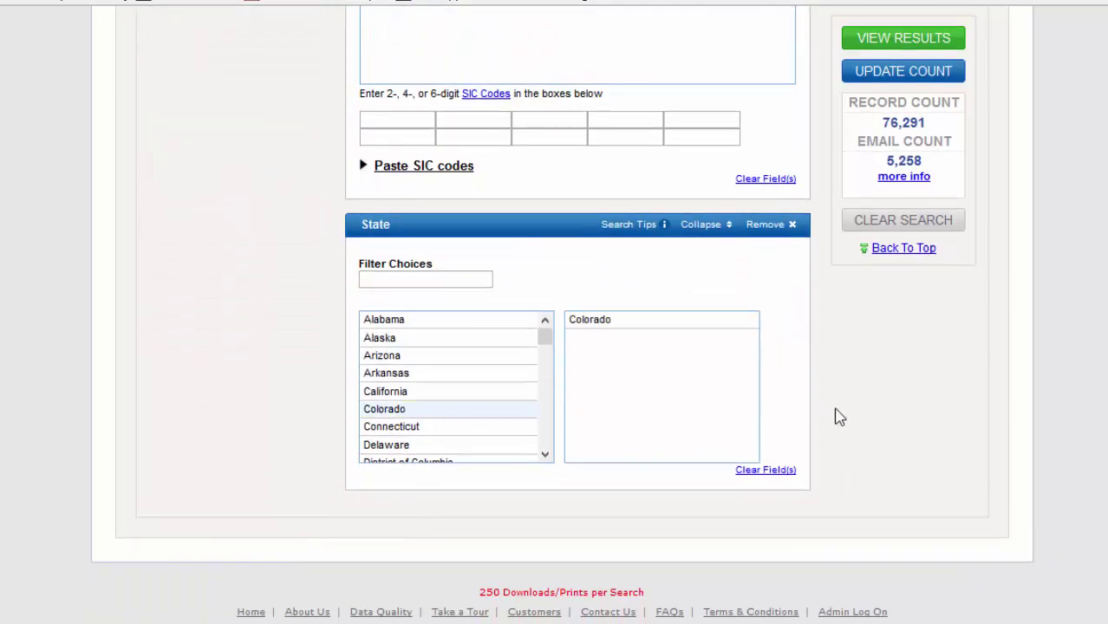
pyautogui.click(899, 73)
pyautogui.scroll(3, 819, 228)
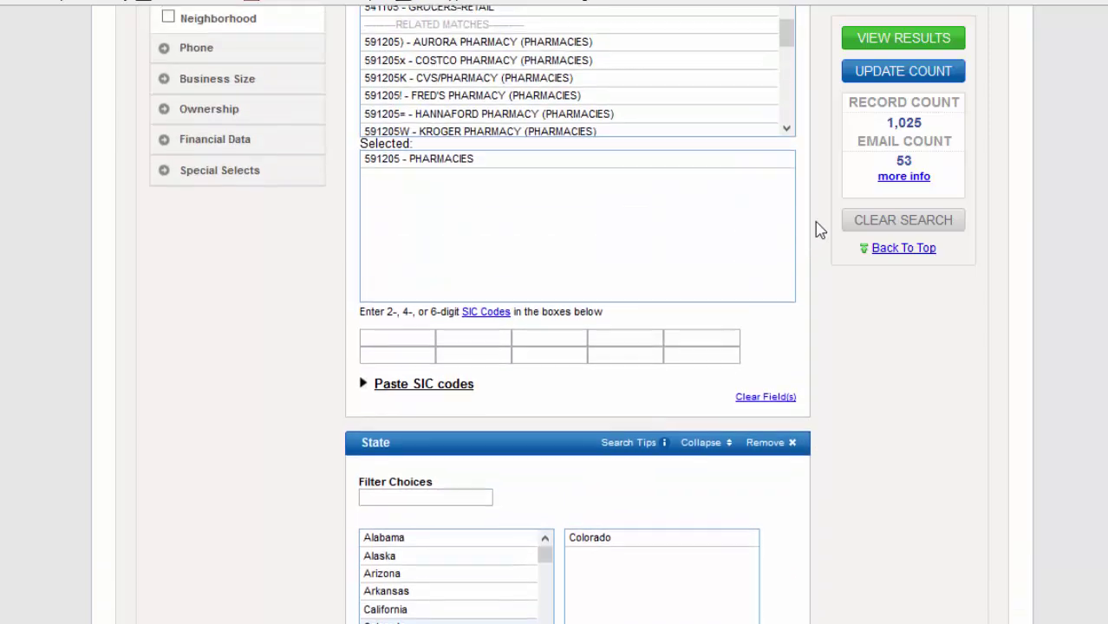
# - Add California to the selected states and refresh the record count
pyautogui.scroll(-3, 787, 306)
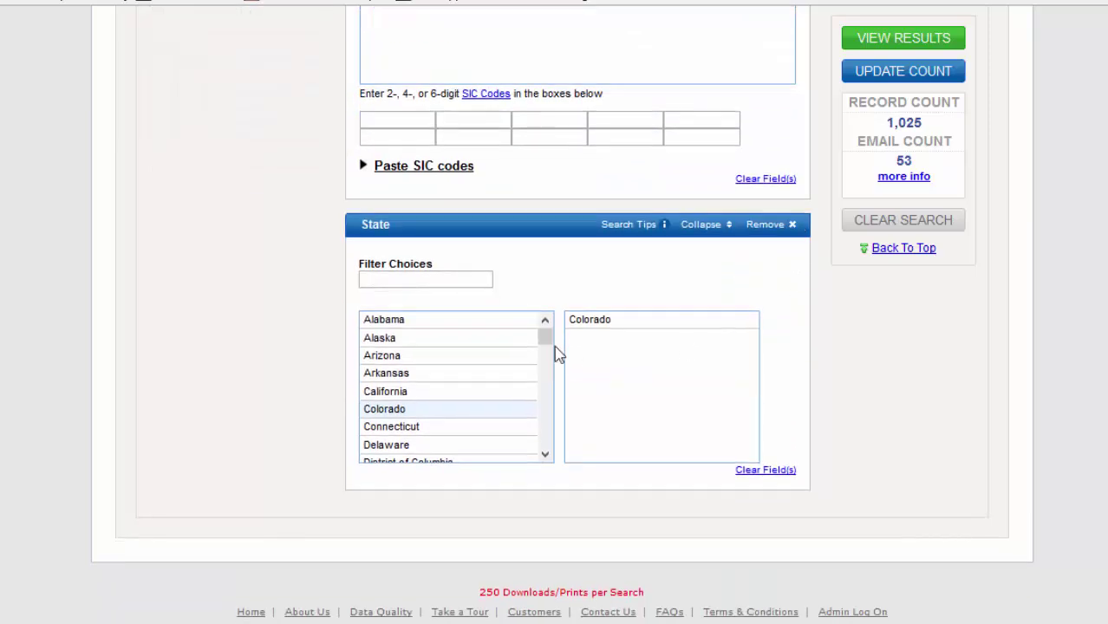
pyautogui.click(409, 394)
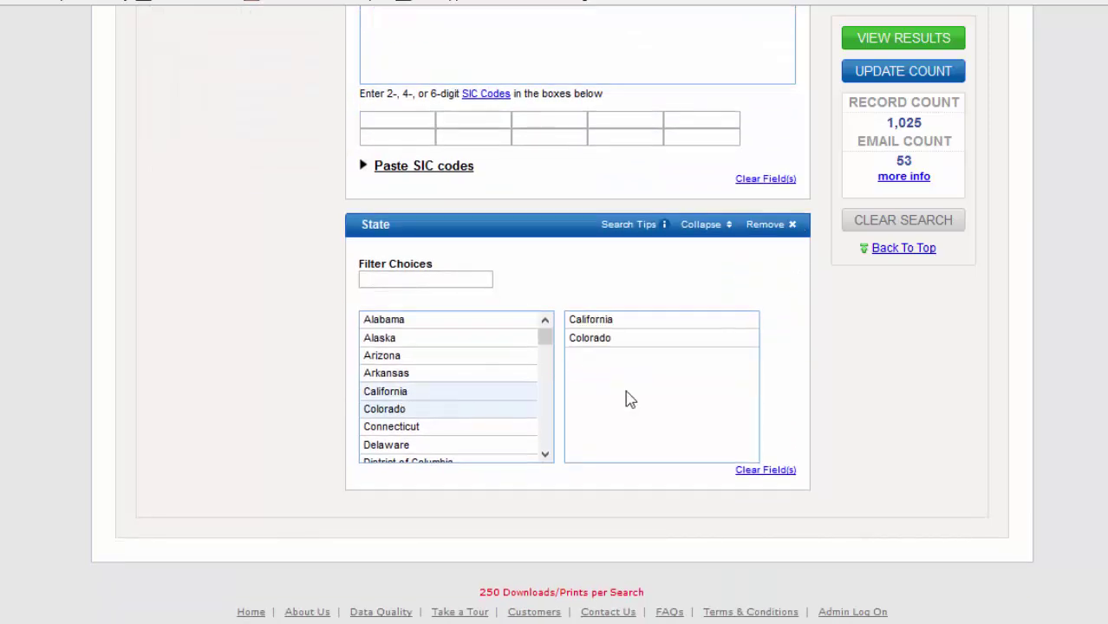
pyautogui.click(899, 74)
# - Expand the Business Size and Financial Data categories and add the Sales Volume criterion to the search
pyautogui.scroll(4, 936, 341)
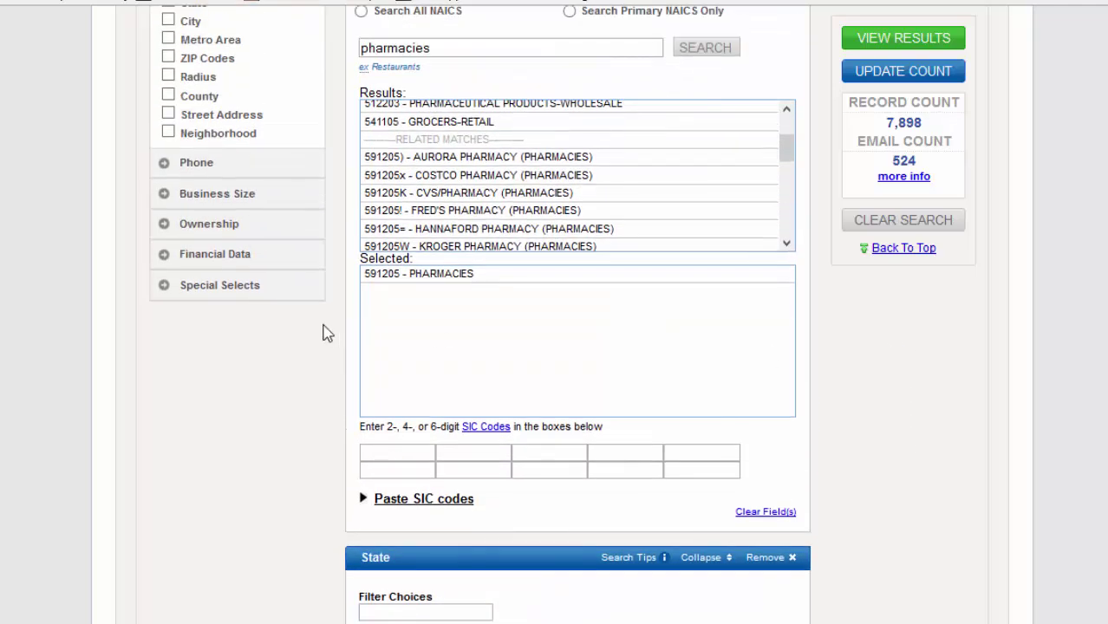
pyautogui.click(166, 200)
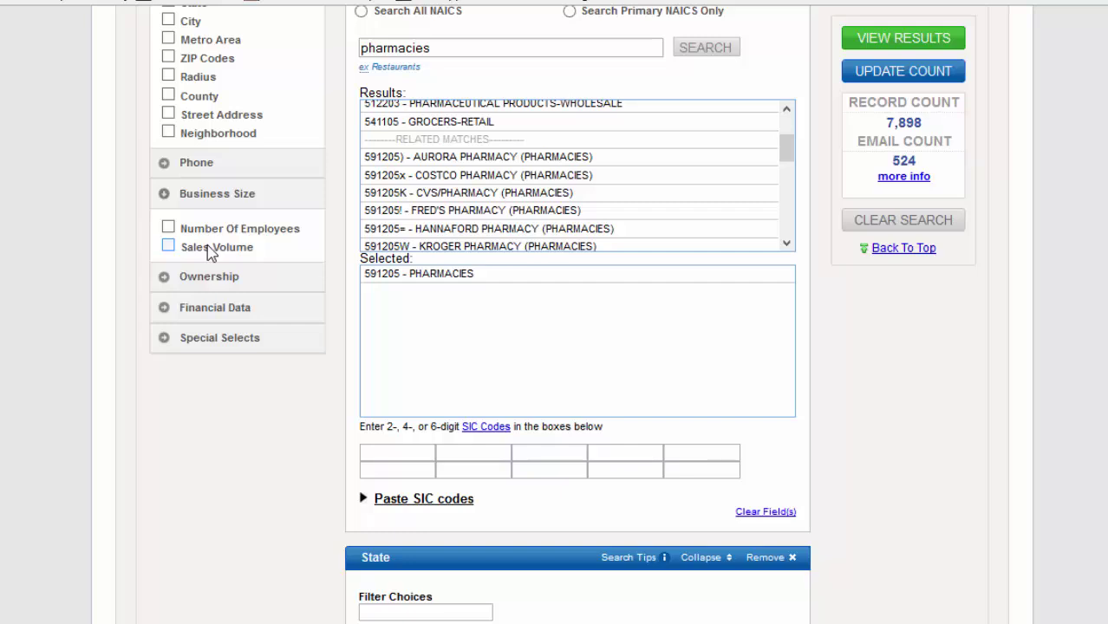
pyautogui.click(164, 310)
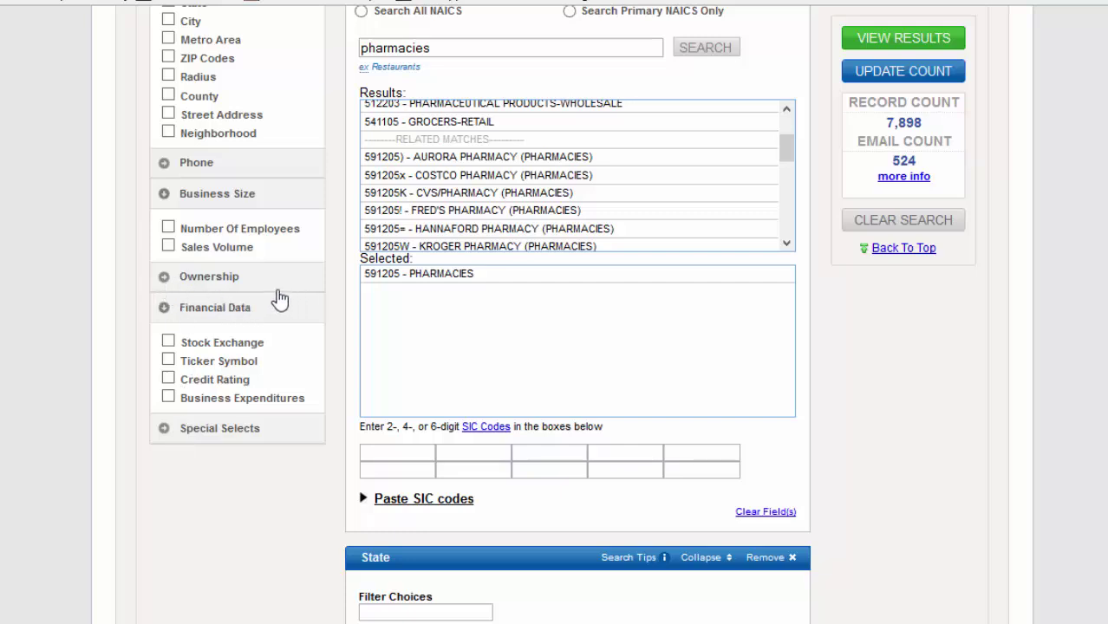
pyautogui.click(170, 248)
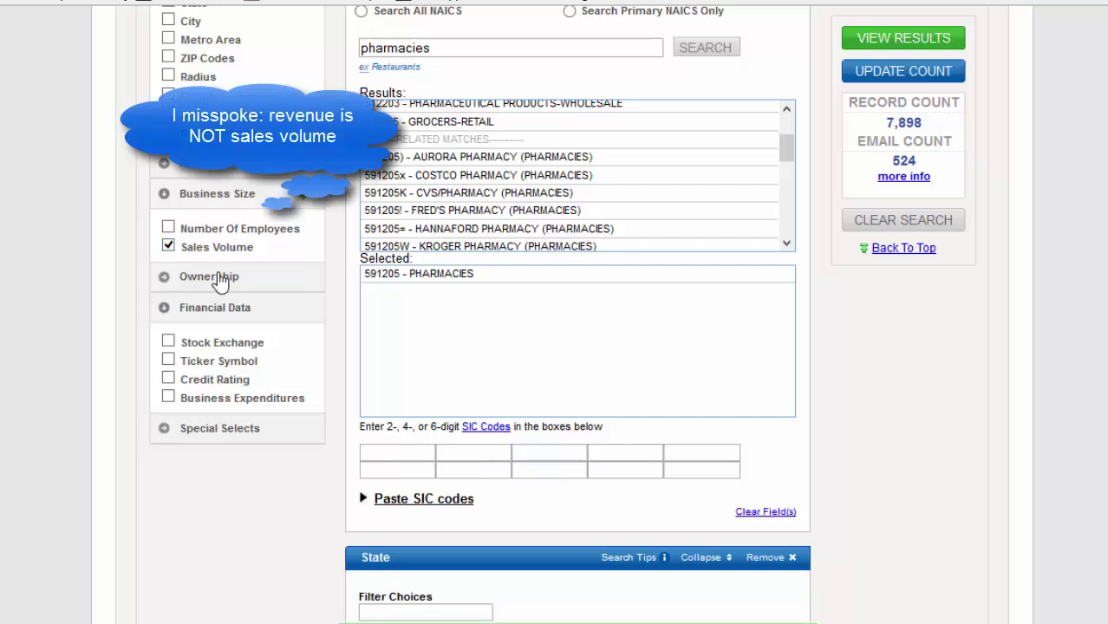
pyautogui.scroll(-3, 676, 451)
pyautogui.scroll(-4, 707, 470)
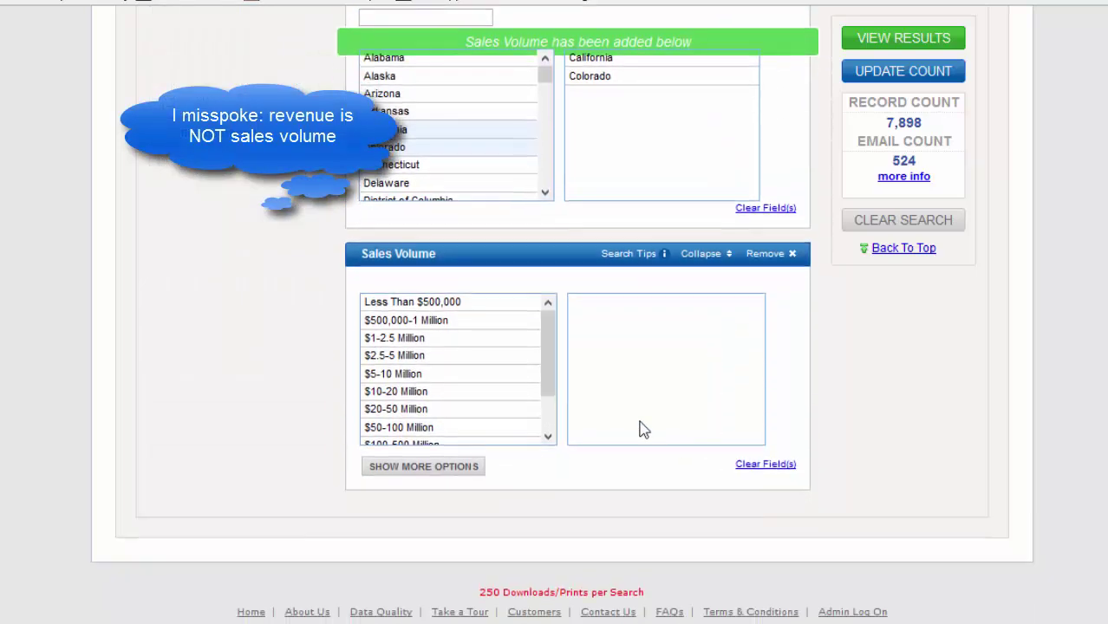
# - Remove the Sales Volume criterion from the Business Size category of the custom search
pyautogui.moveTo(548, 376)
pyautogui.mouseDown()
pyautogui.moveTo(555, 414)
pyautogui.moveTo(551, 370)
pyautogui.mouseUp()
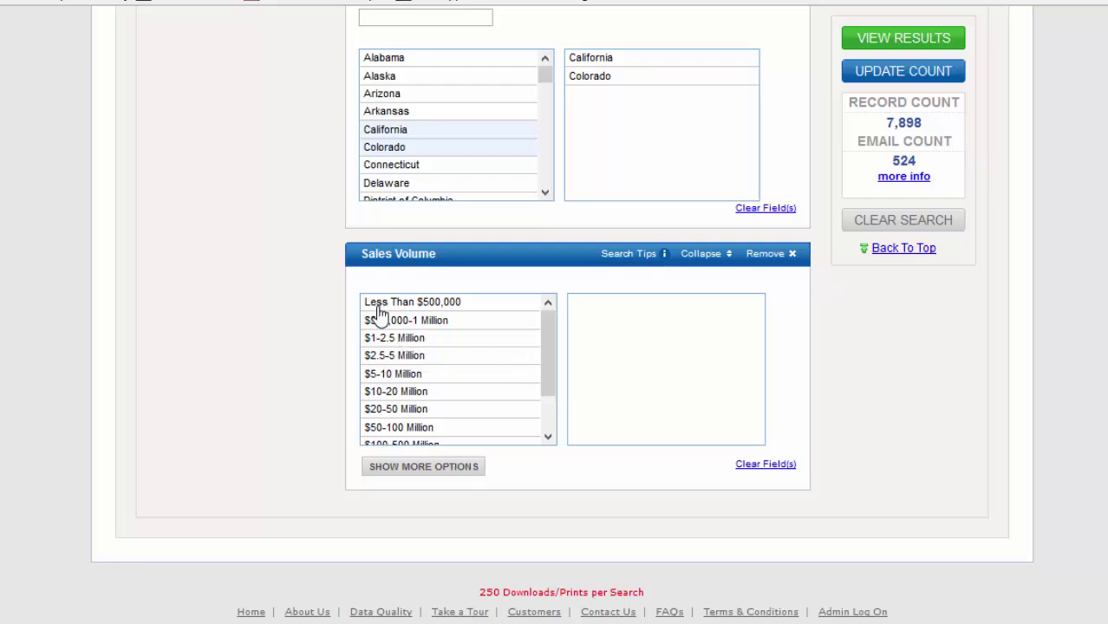
pyautogui.scroll(5, 680, 358)
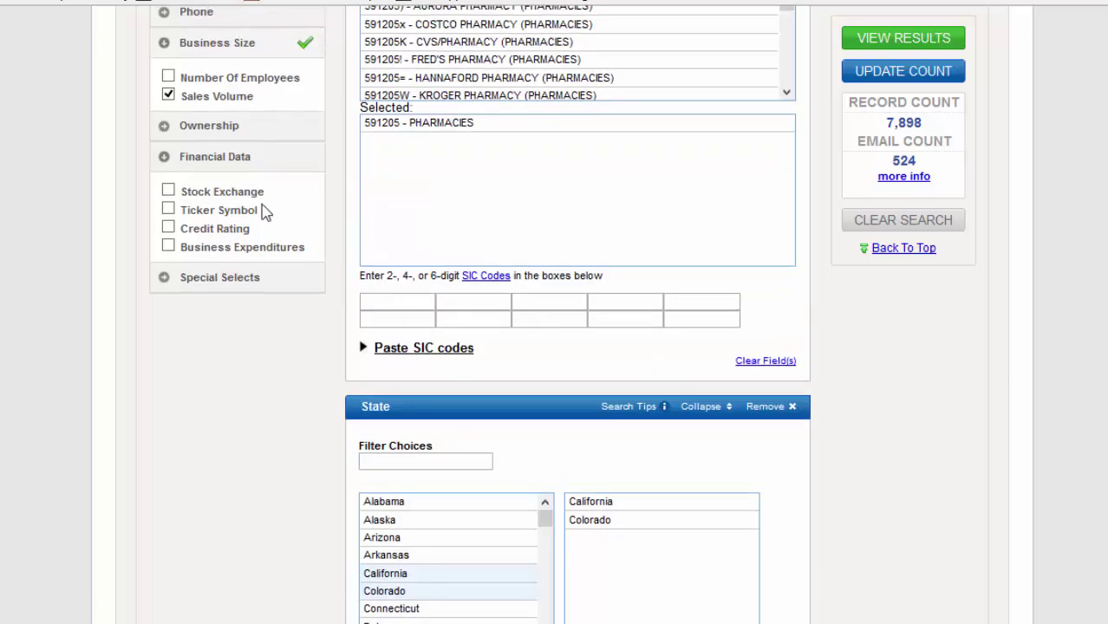
pyautogui.click(168, 77)
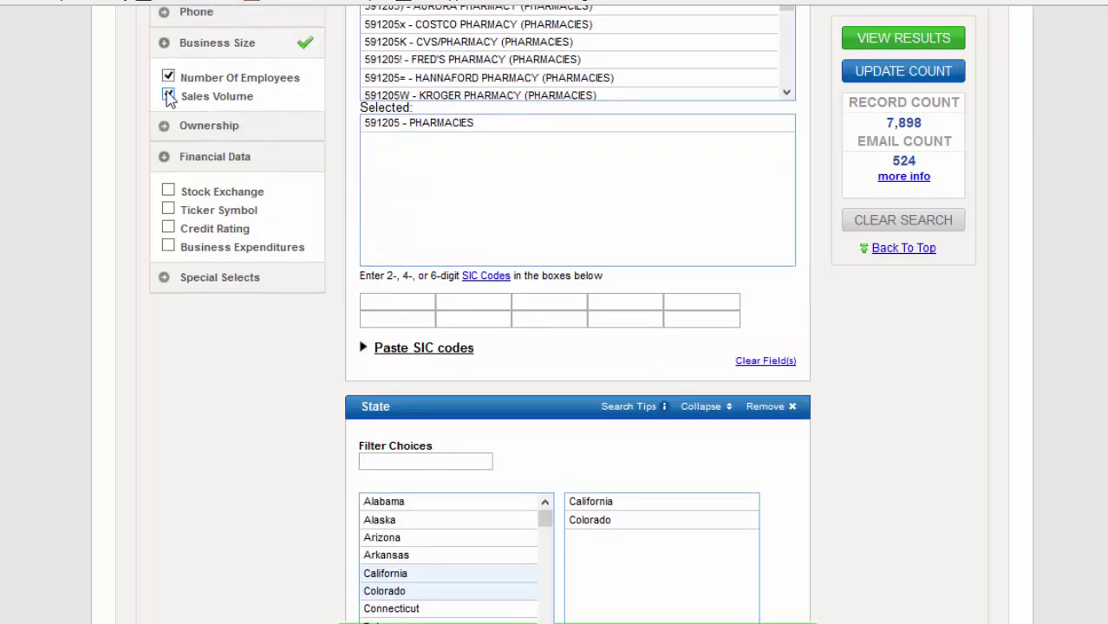
pyautogui.click(169, 95)
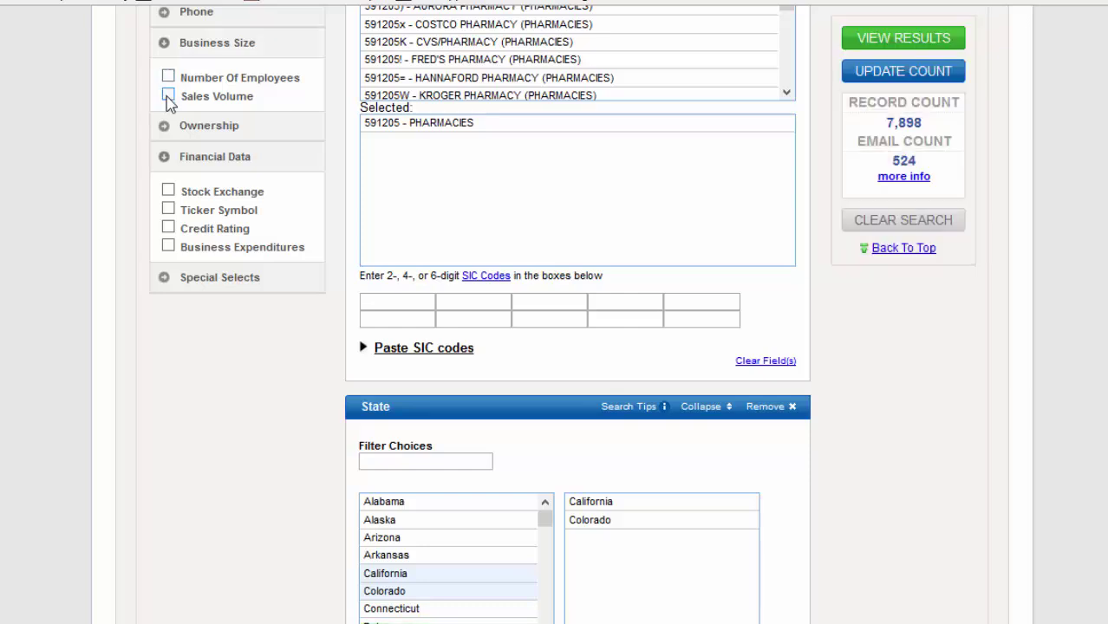
# - Add the Number Of Employees criterion with the 10-19 range and update the record count
pyautogui.click(168, 77)
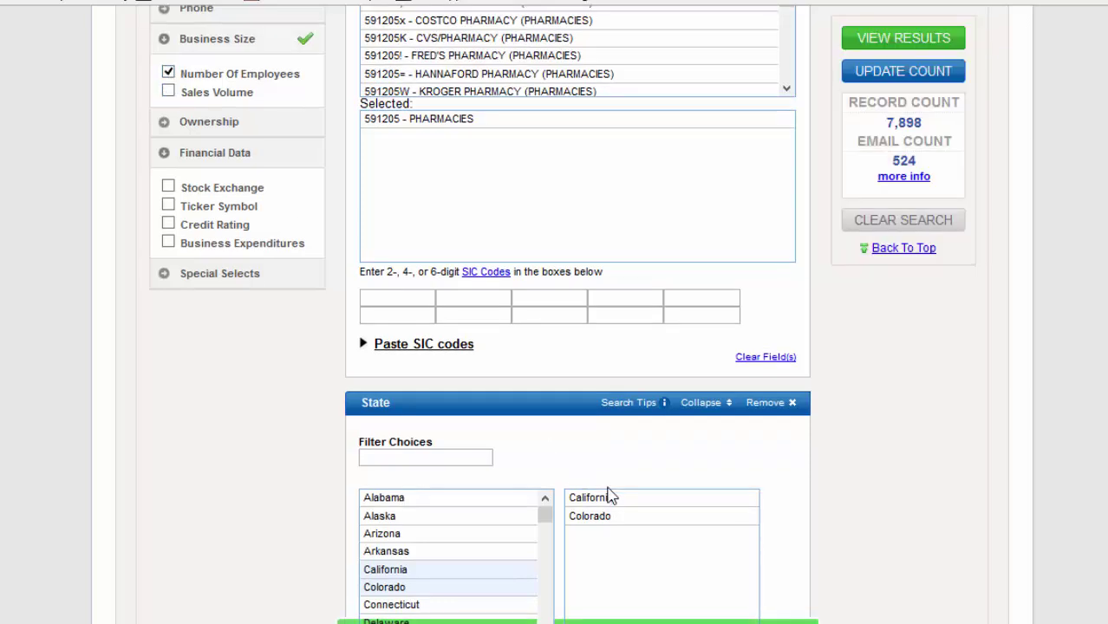
pyautogui.click(379, 339)
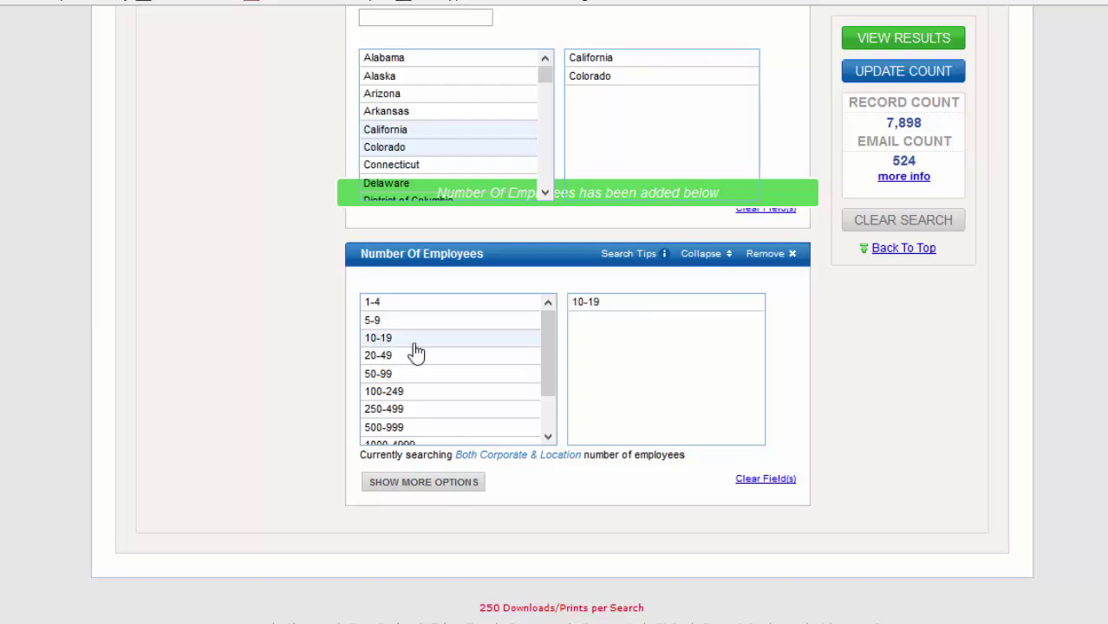
pyautogui.click(881, 73)
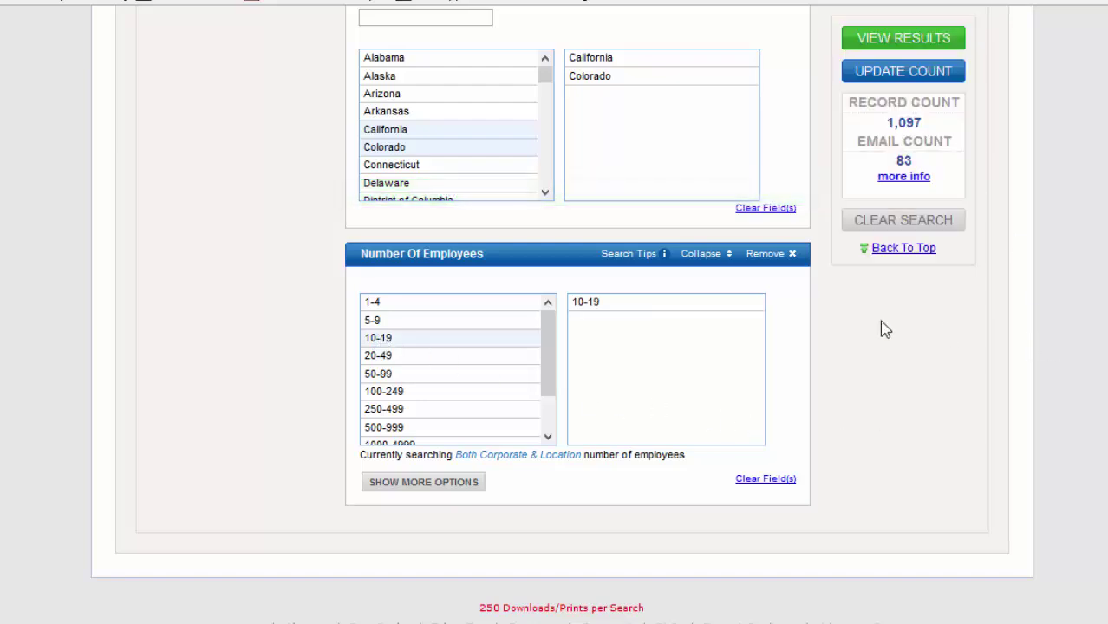
# - Add the Web Address criterion from Special Selects, limit it to only companies with a web address, and update the record count
pyautogui.scroll(6, 882, 329)
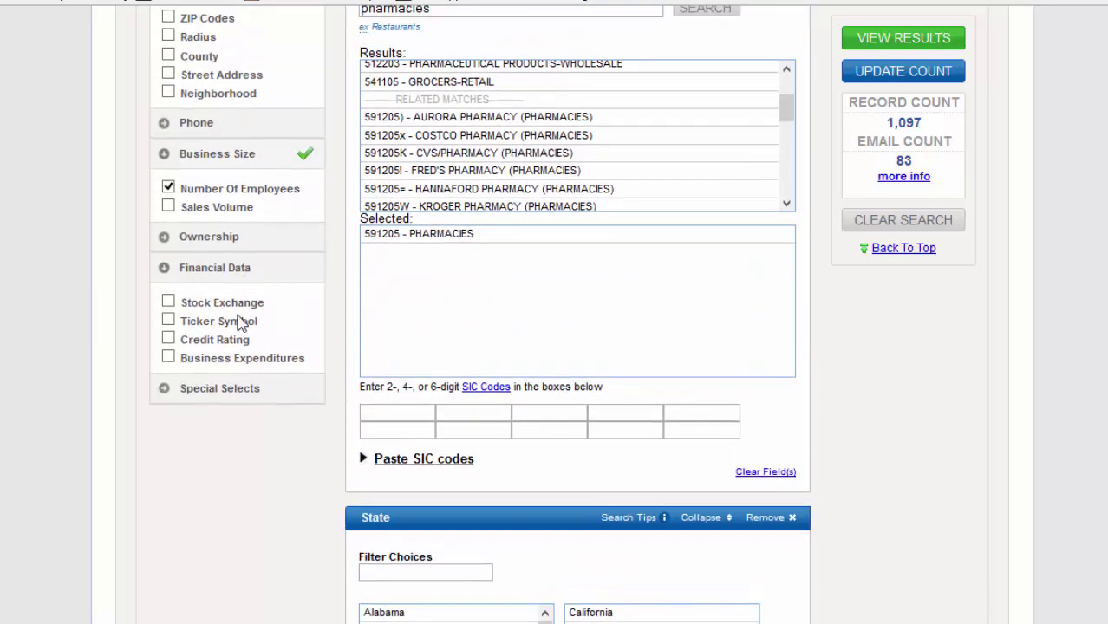
pyautogui.click(173, 394)
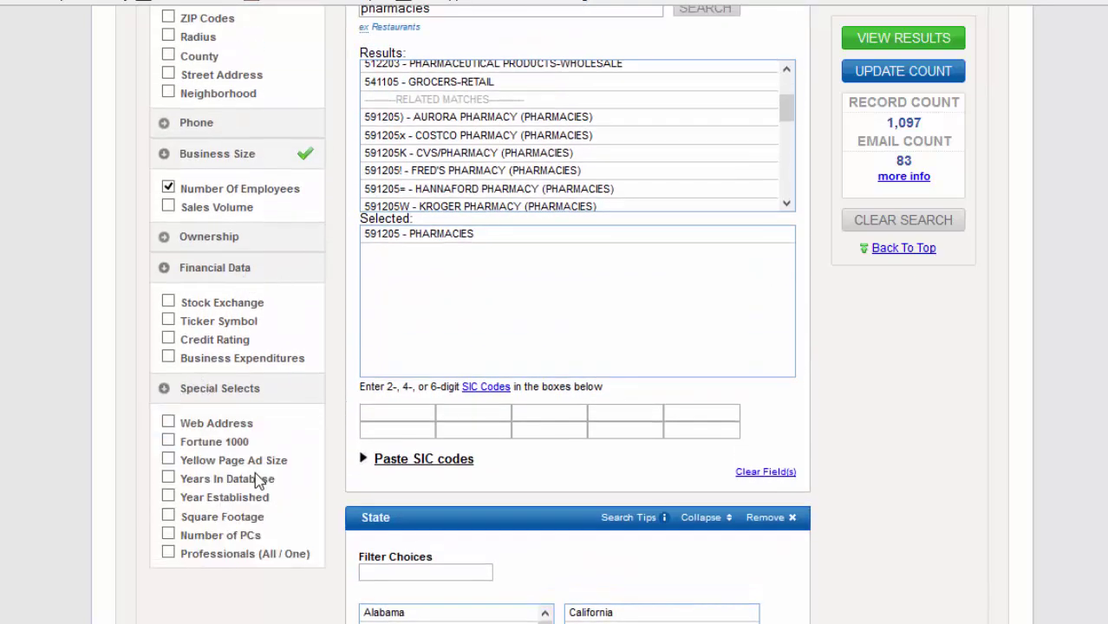
pyautogui.click(168, 423)
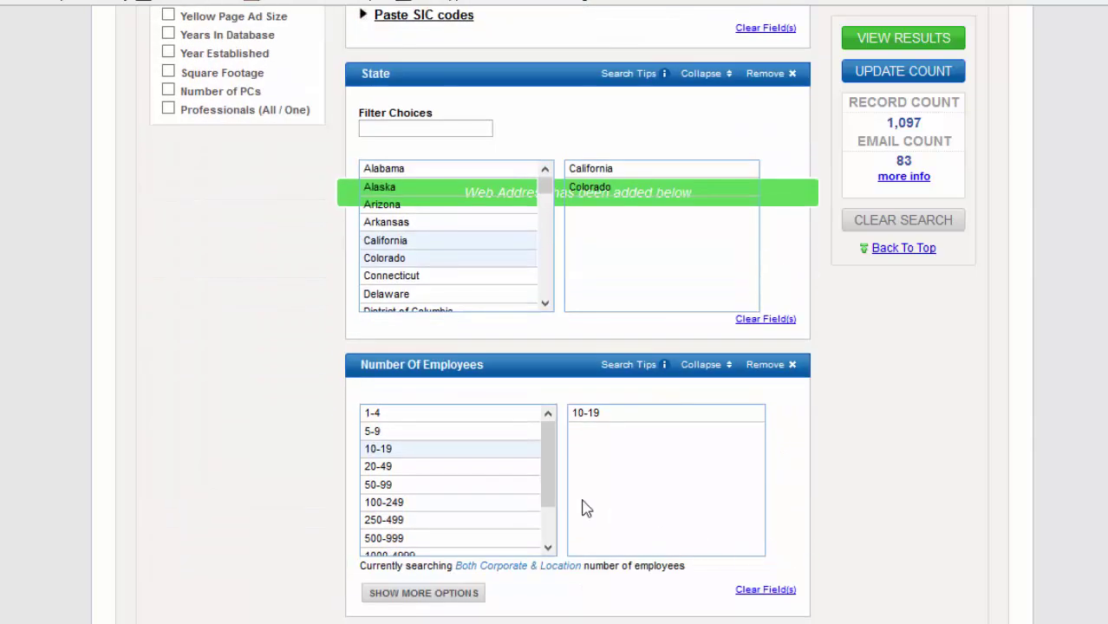
pyautogui.click(365, 422)
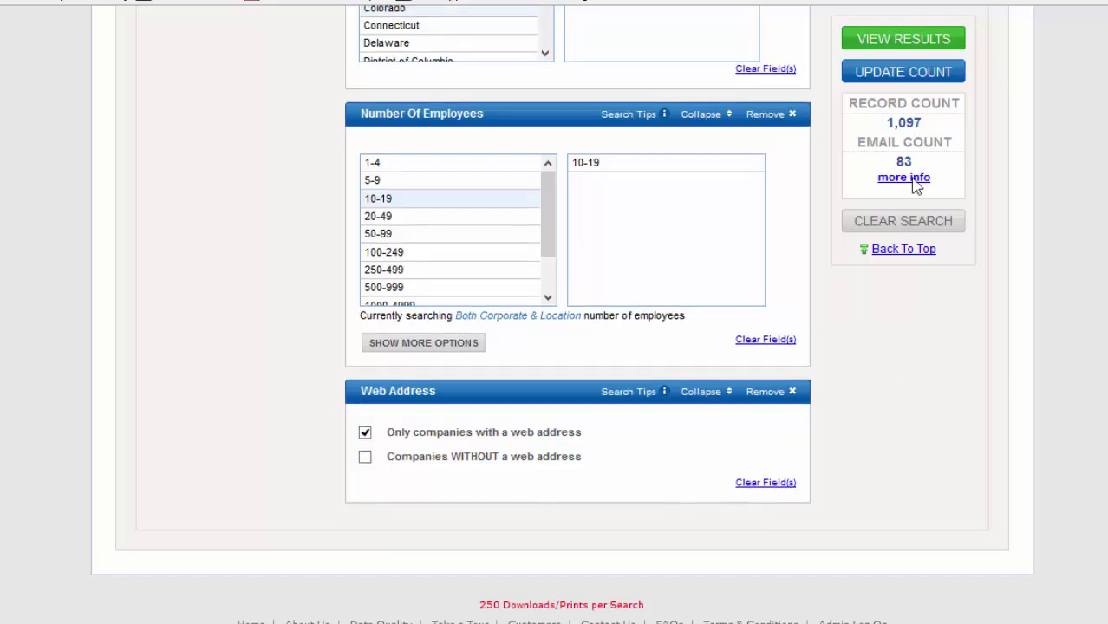
pyautogui.click(897, 72)
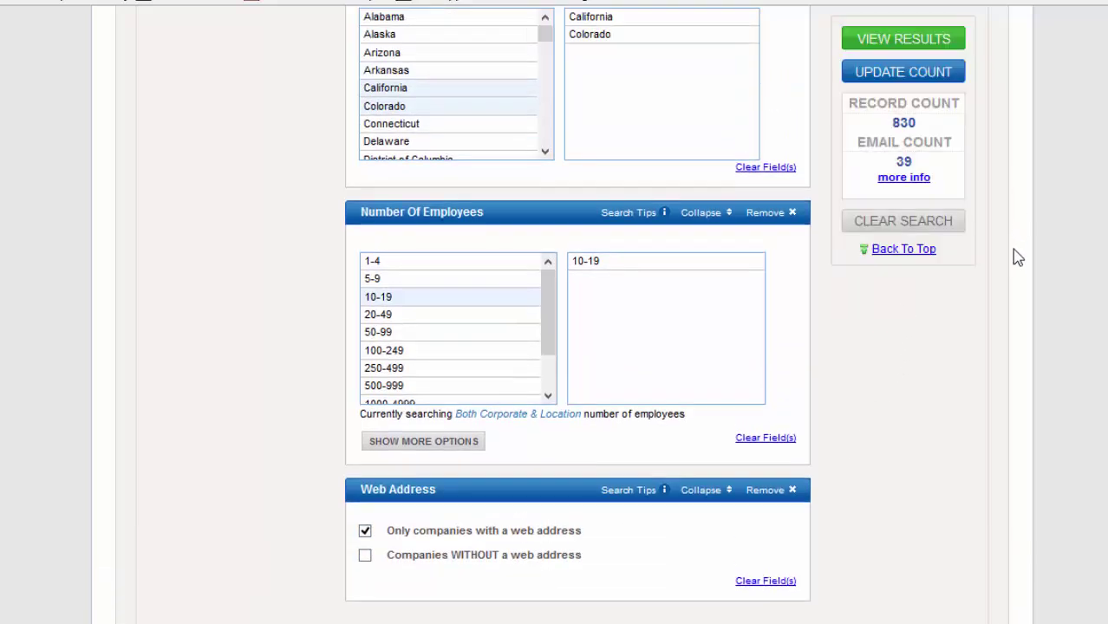
# - Review the chosen search criteria and open the results of the custom search
pyautogui.scroll(5, 1018, 257)
pyautogui.scroll(1, 304, 260)
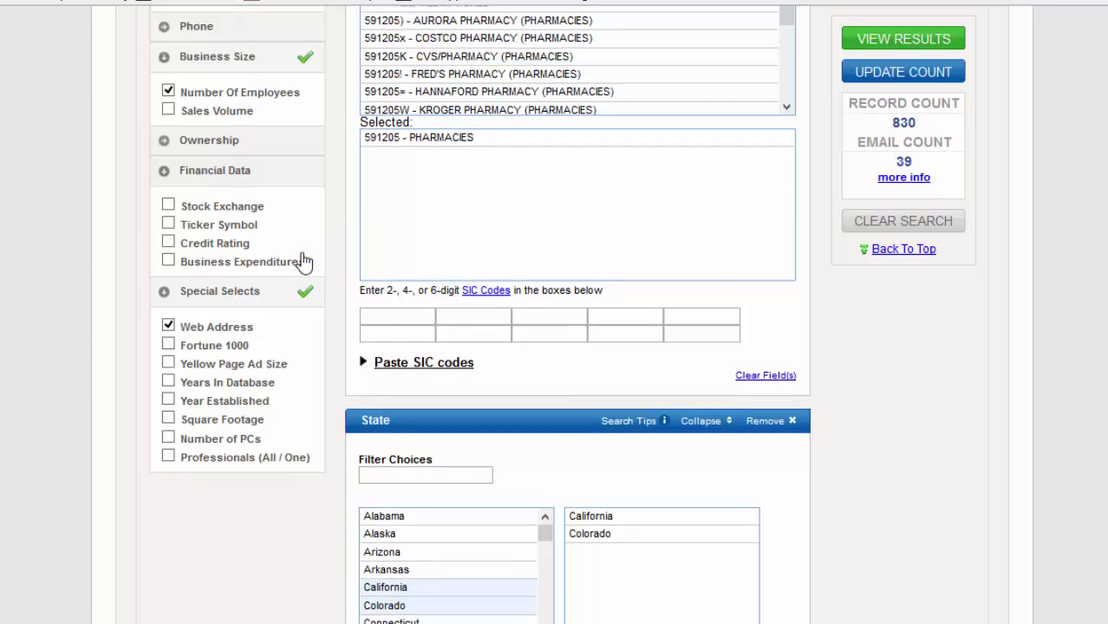
pyautogui.scroll(4, 304, 260)
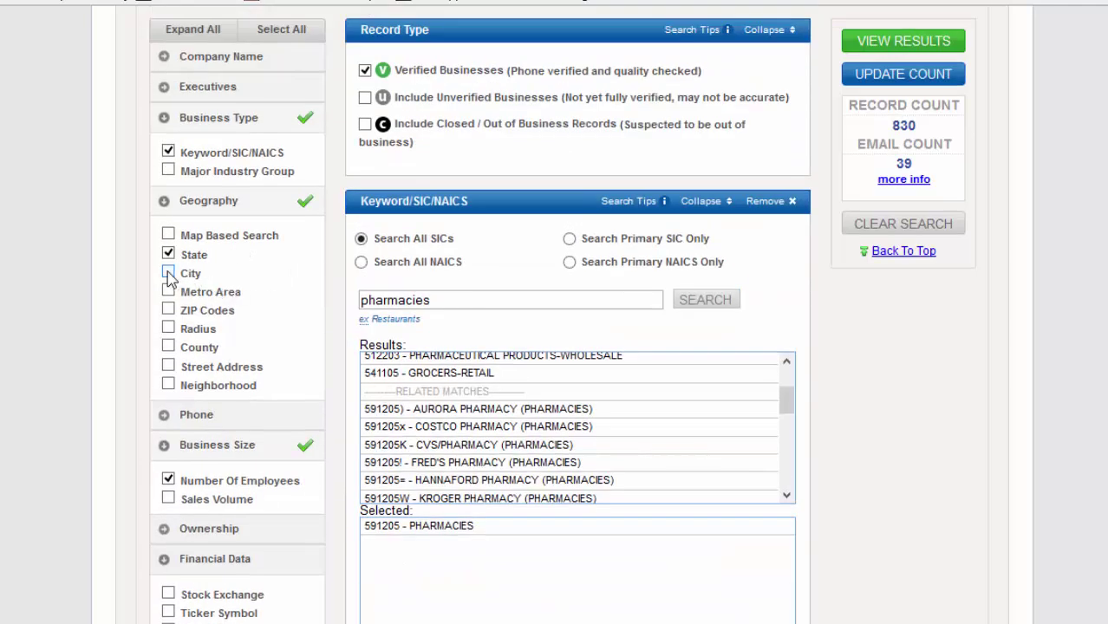
pyautogui.scroll(1, 191, 243)
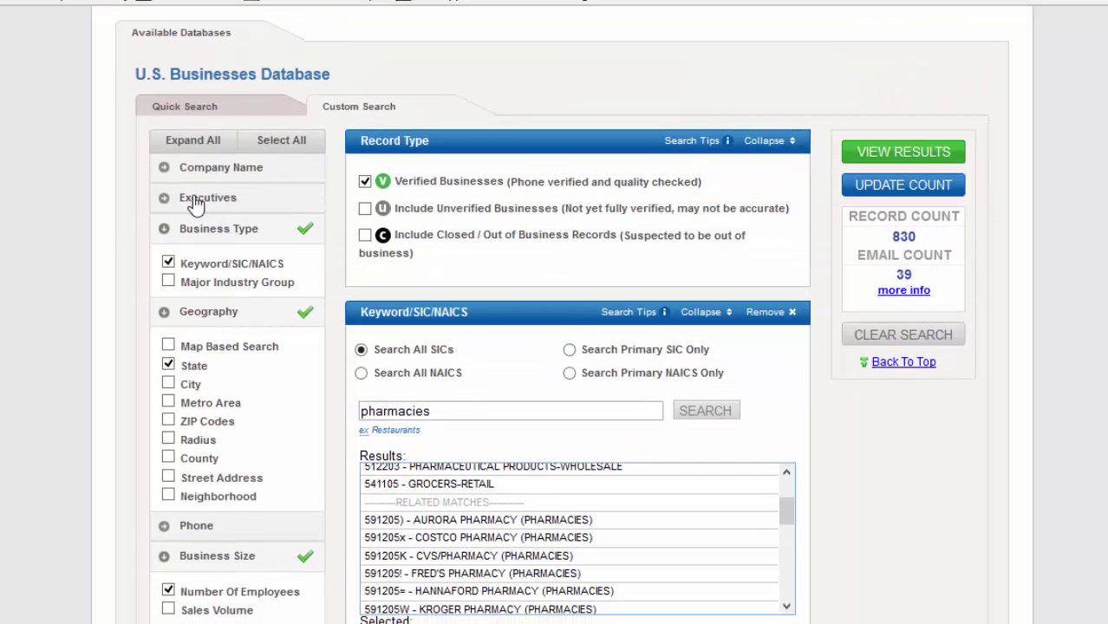
pyautogui.scroll(-1, 269, 281)
pyautogui.scroll(2, 269, 282)
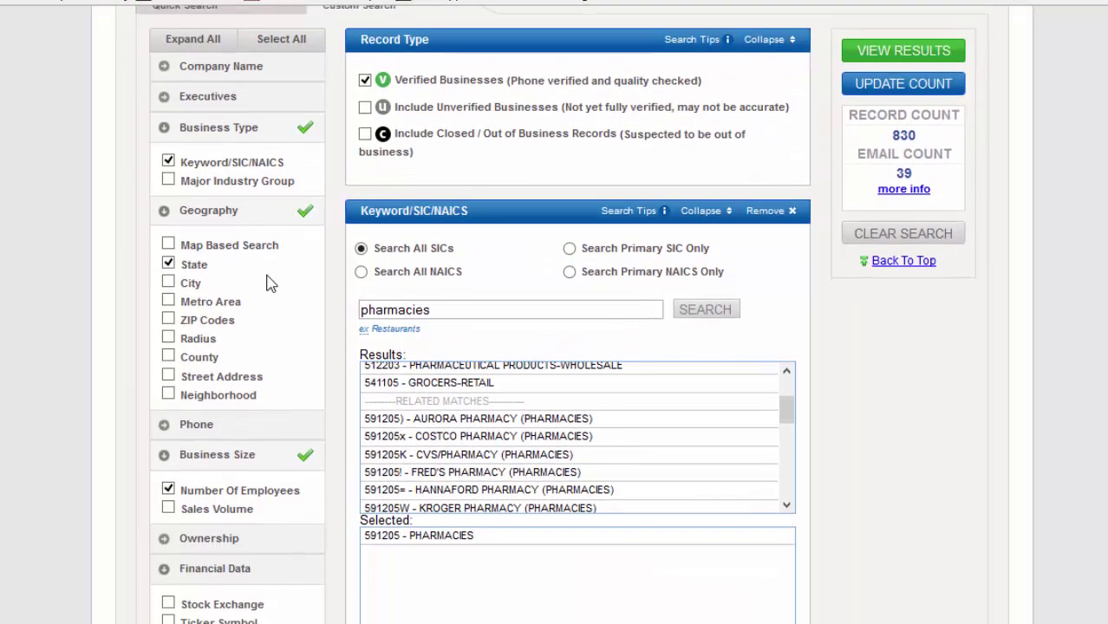
pyautogui.scroll(1, 271, 282)
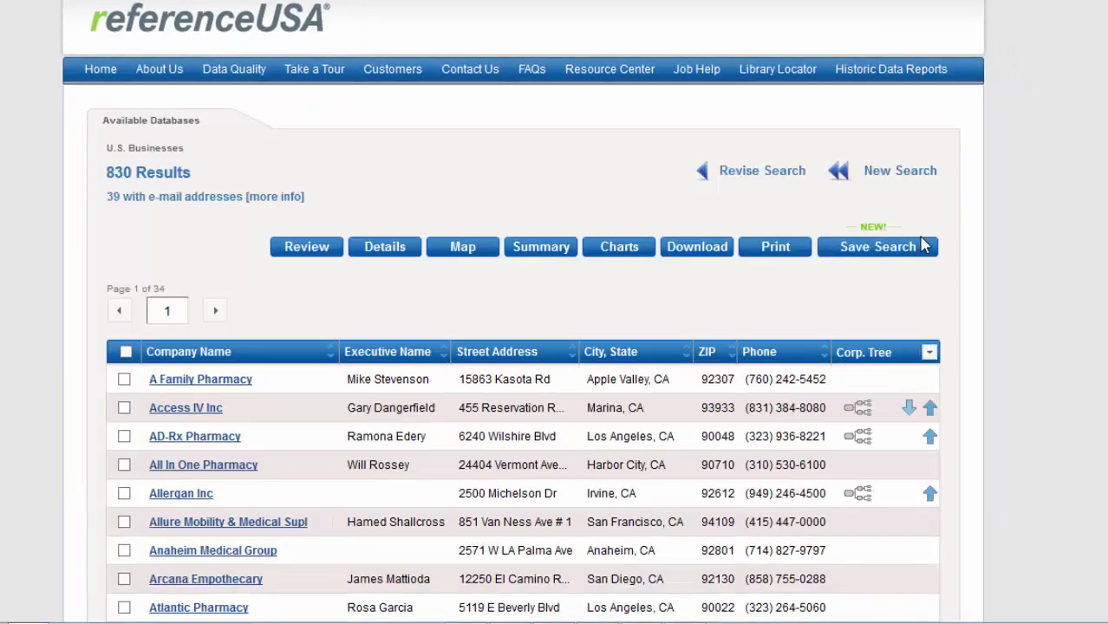
# - Select all records on pages 1 and 2 of the search results
pyautogui.scroll(-10, 1066, 280)
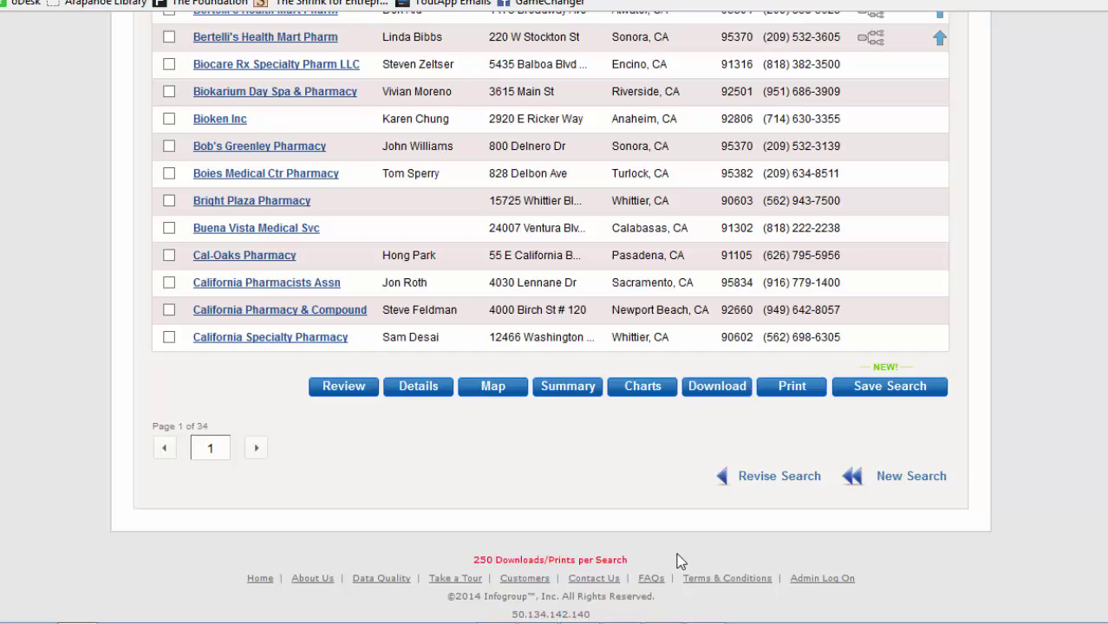
pyautogui.scroll(5, 681, 561)
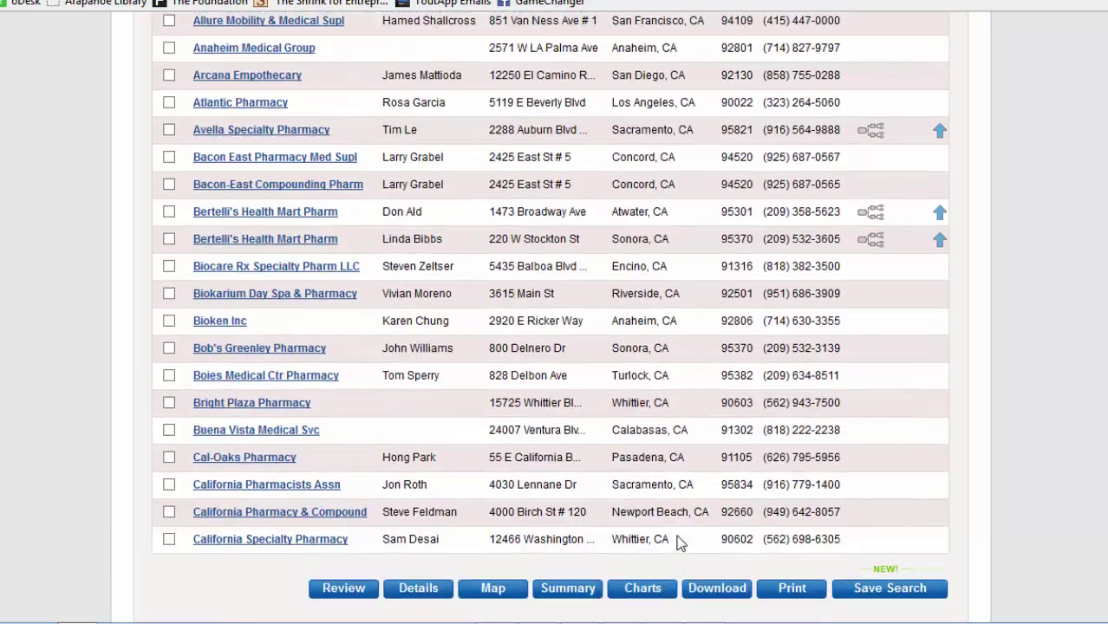
pyautogui.scroll(1, 511, 290)
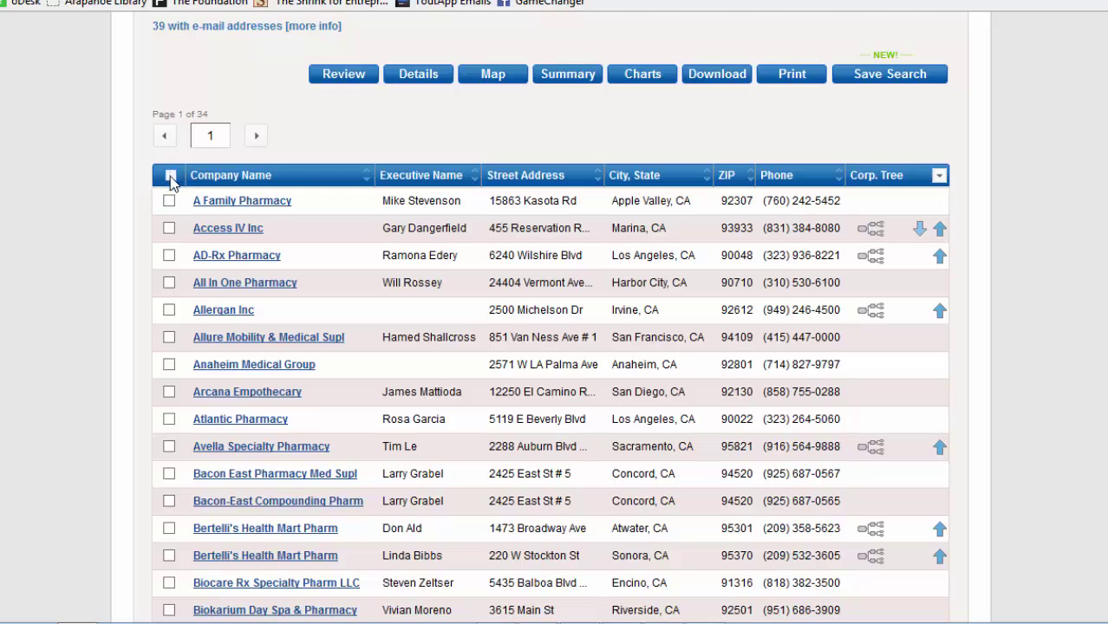
pyautogui.click(171, 178)
pyautogui.click(257, 139)
pyautogui.click(171, 177)
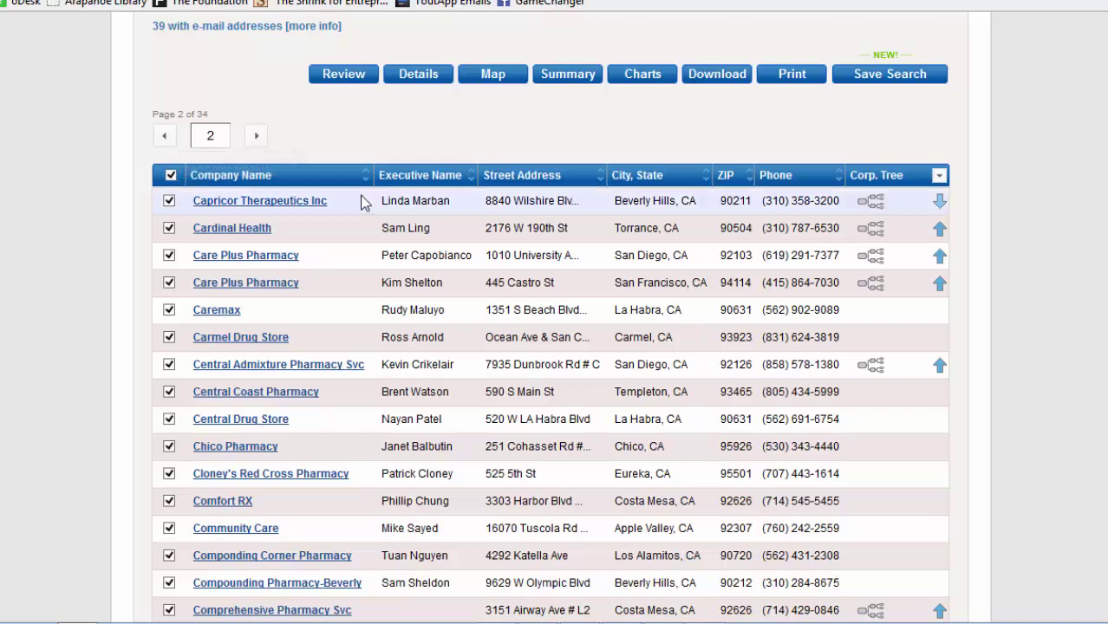
# - Deselect all records on results page 2, and return to page 1 to deselect its records as well
pyautogui.click(170, 176)
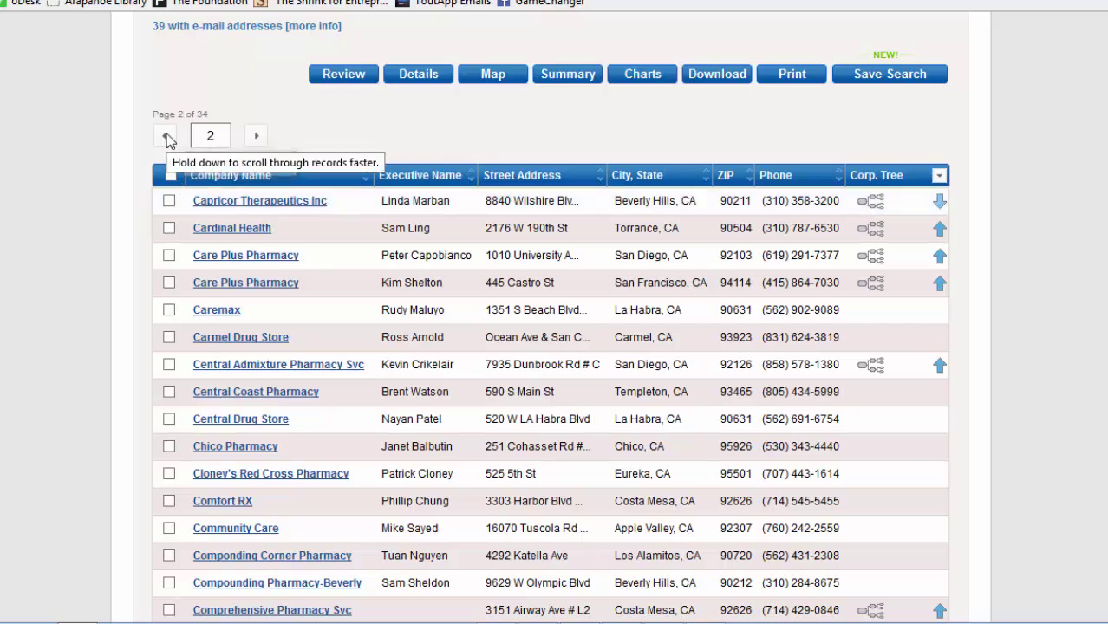
pyautogui.click(167, 136)
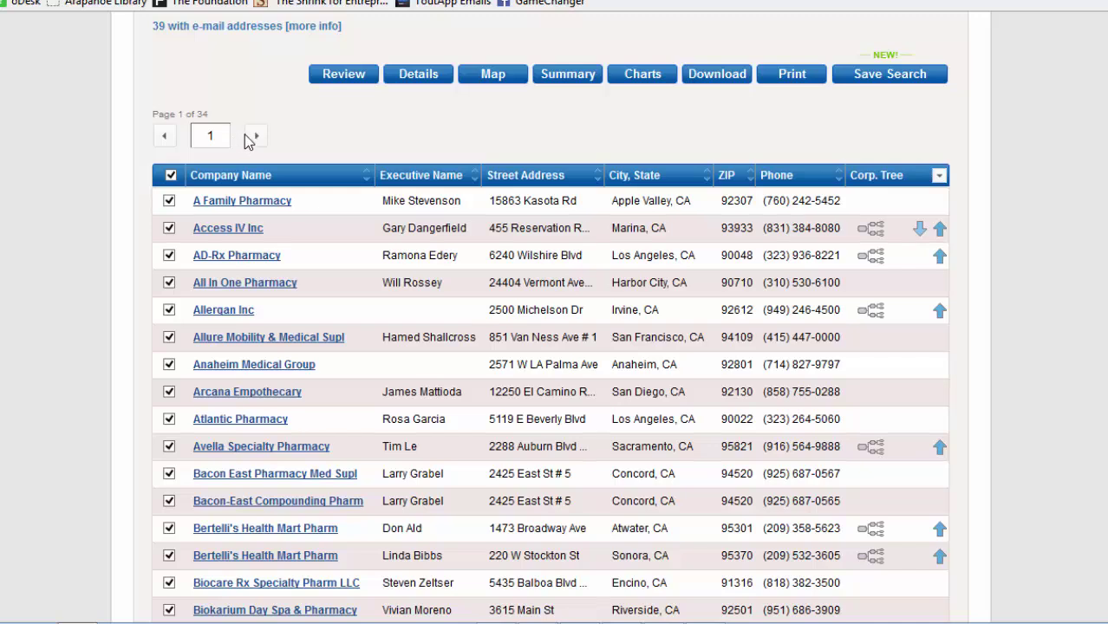
pyautogui.click(171, 176)
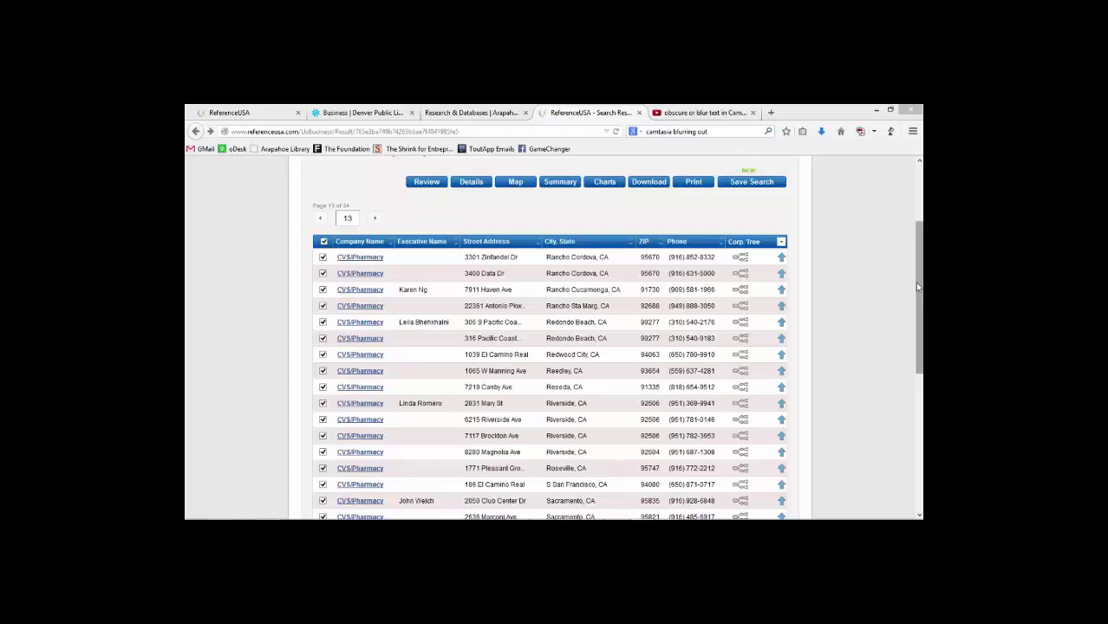
# - Examine the selected records on results page 13 and the options offered below the list
pyautogui.moveTo(917, 287)
pyautogui.mouseDown()
pyautogui.moveTo(917, 323)
pyautogui.moveTo(916, 293)
pyautogui.mouseUp()
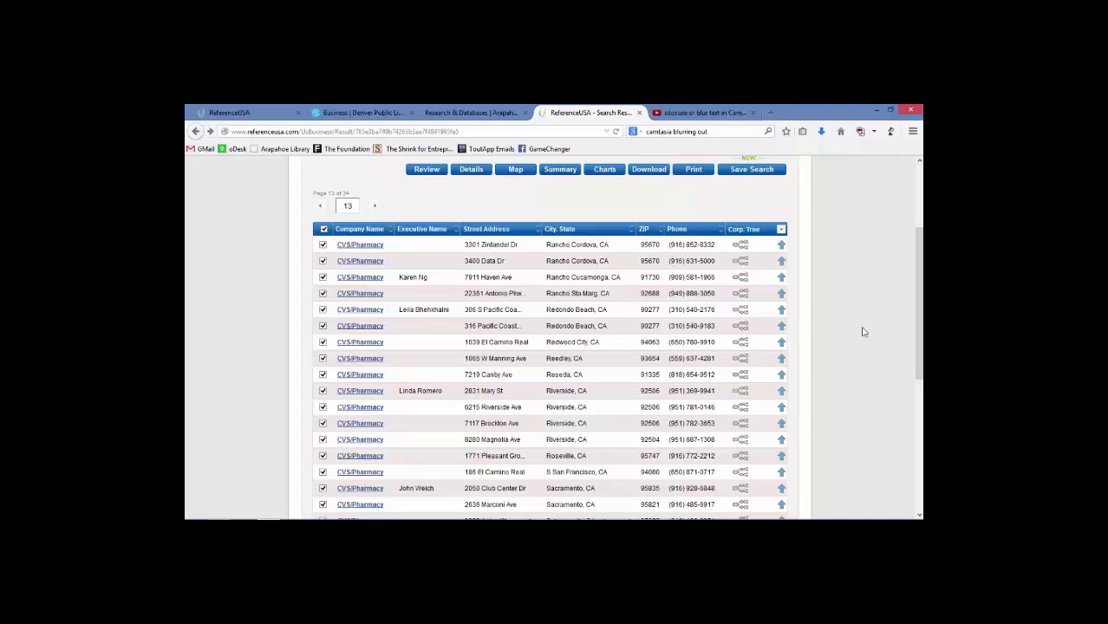
pyautogui.moveTo(919, 301); pyautogui.dragTo(911, 424)
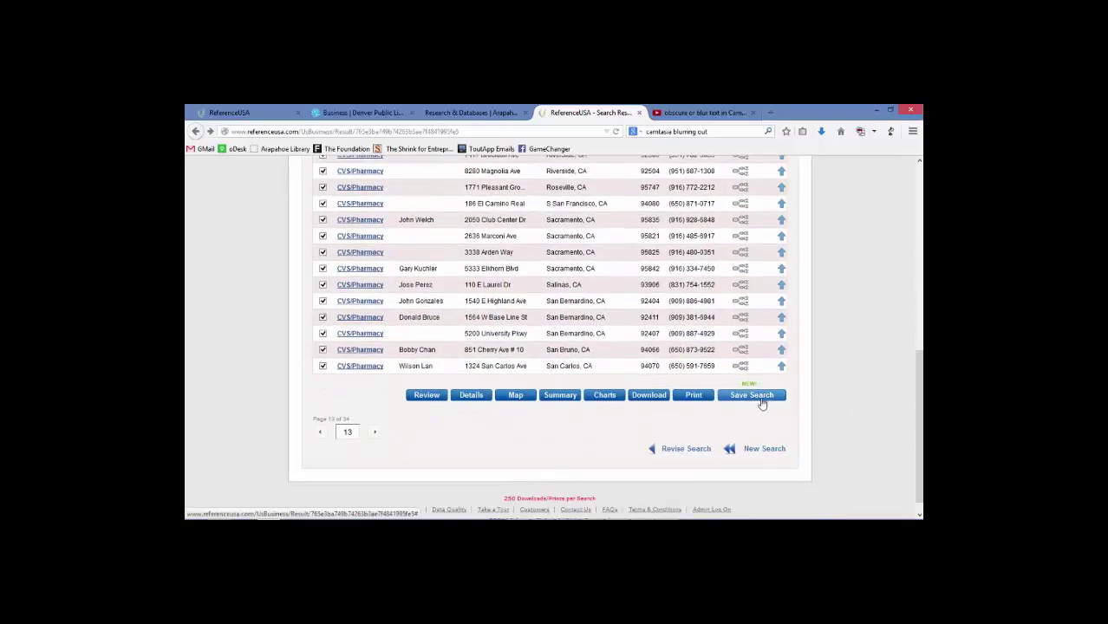
pyautogui.moveTo(921, 460); pyautogui.dragTo(921, 266)
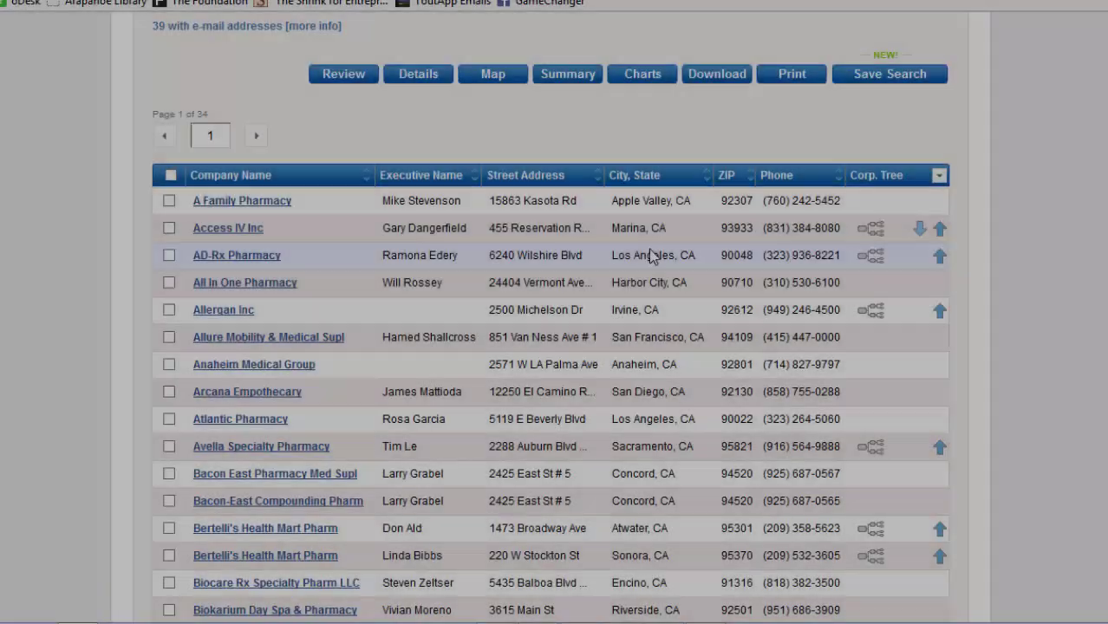
# - Sort the search results by street address and look through the reordered first page
pyautogui.scroll(-3, 634, 244)
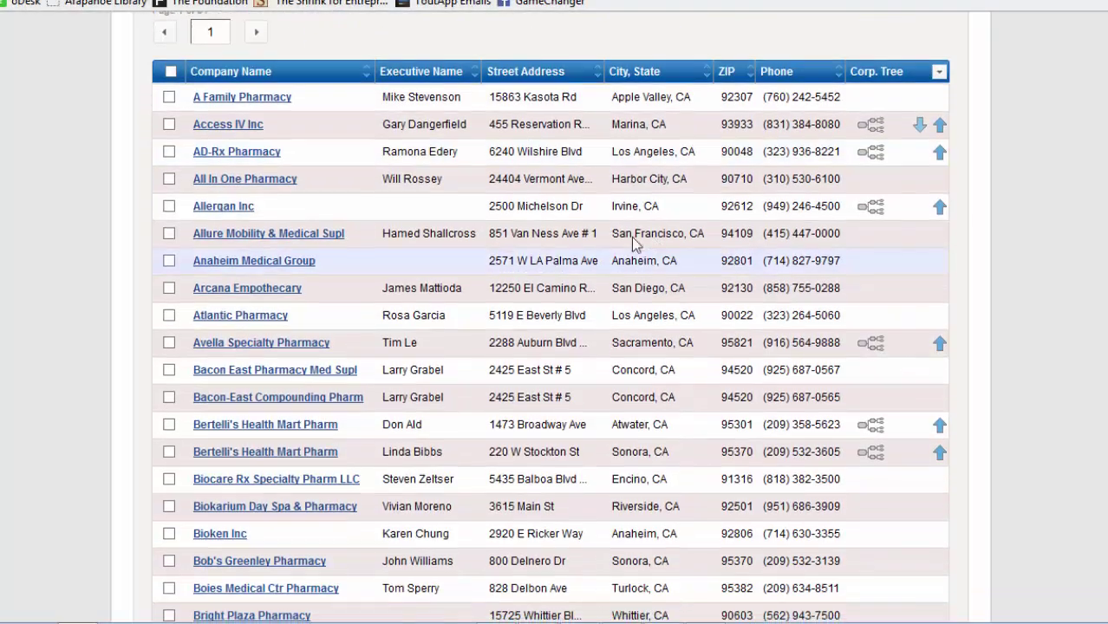
pyautogui.click(546, 74)
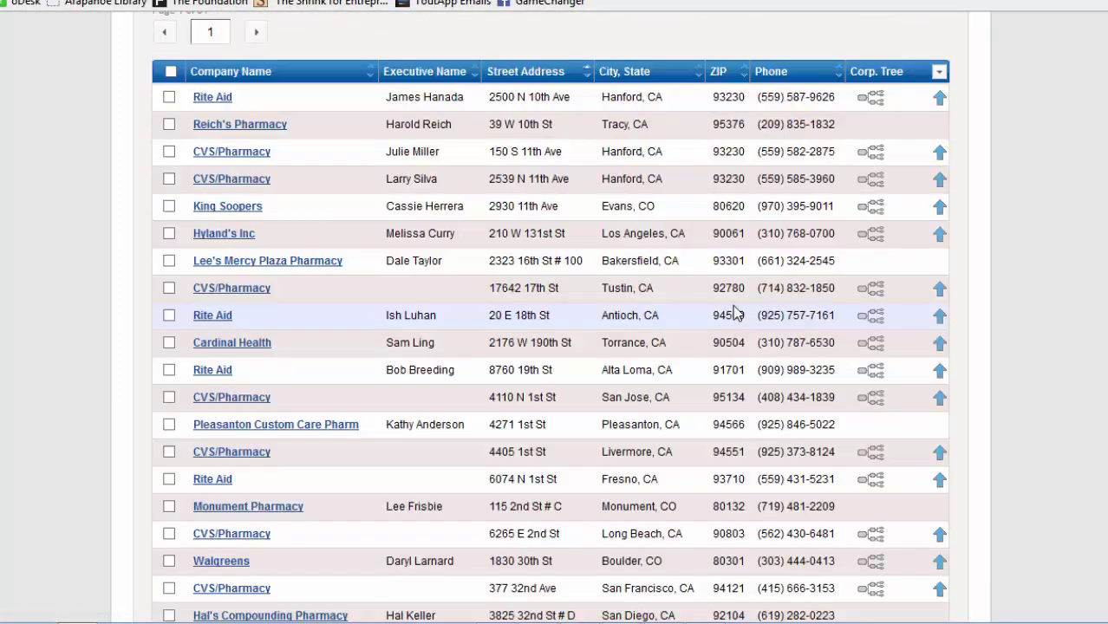
pyautogui.scroll(-3, 708, 369)
pyautogui.scroll(-1, 709, 372)
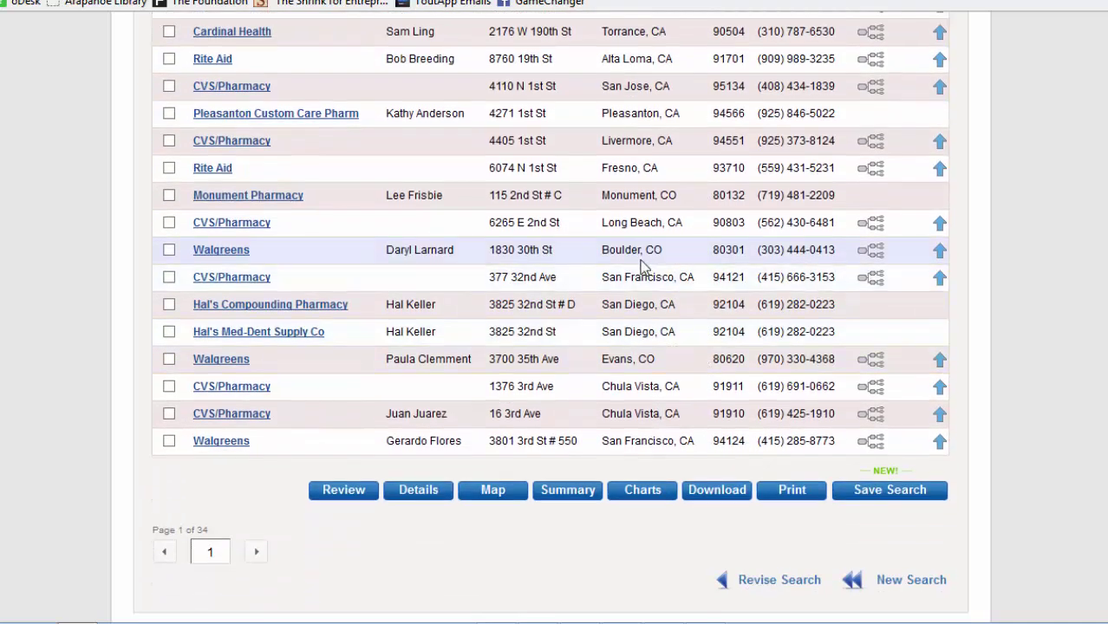
pyautogui.scroll(3, 670, 130)
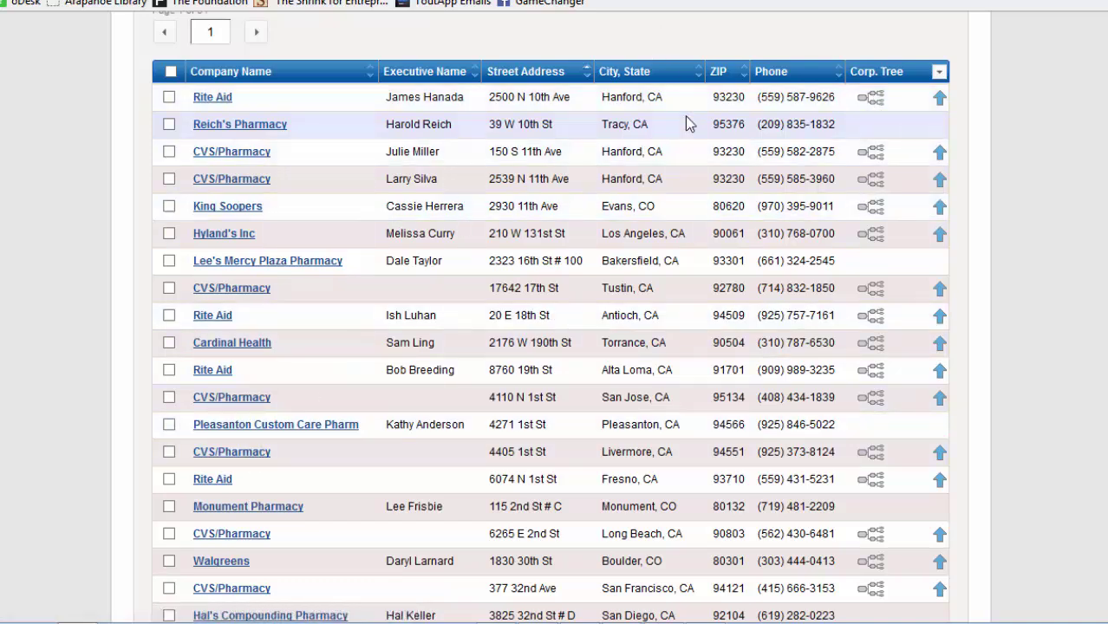
# - Select all records on the first page of the sorted results and check the selection through the list
pyautogui.click(170, 72)
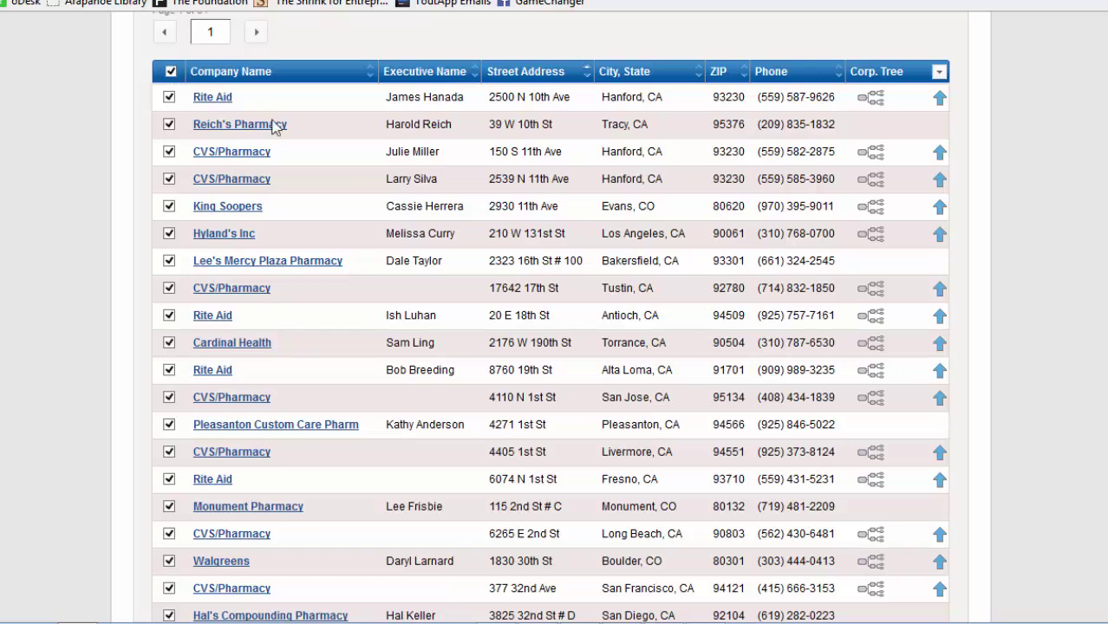
pyautogui.scroll(-3, 451, 190)
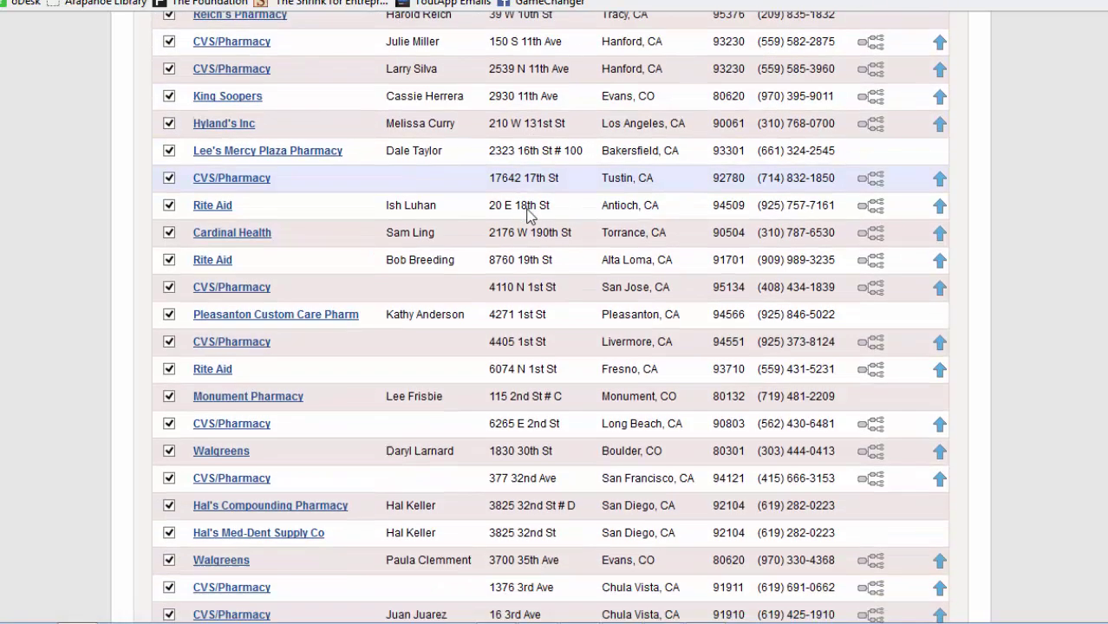
pyautogui.scroll(-8, 529, 212)
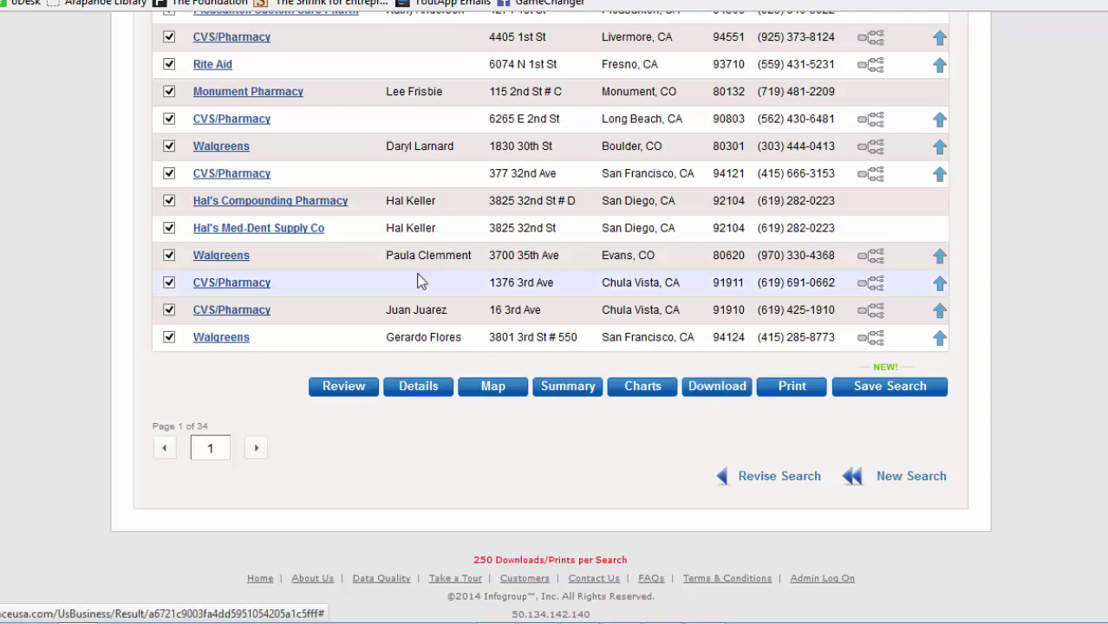
pyautogui.scroll(15, 417, 282)
pyautogui.scroll(-4, 333, 408)
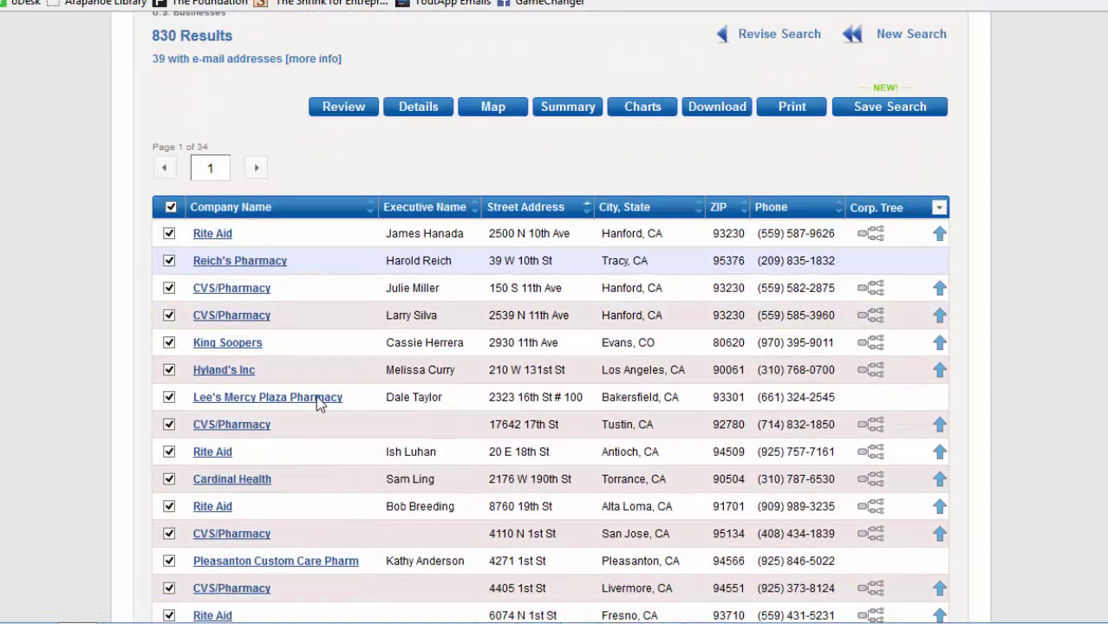
# - Open the Lee's Mercy Plaza Pharmacy record and examine its location info, industry profile and business demographics
pyautogui.scroll(-1, 320, 401)
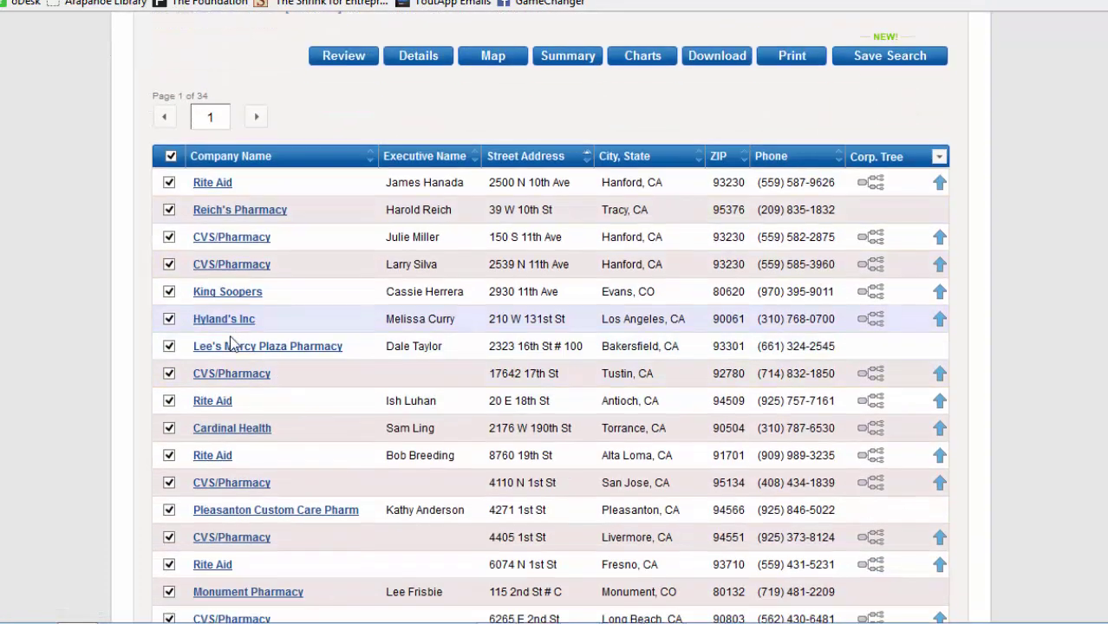
pyautogui.click(373, 398)
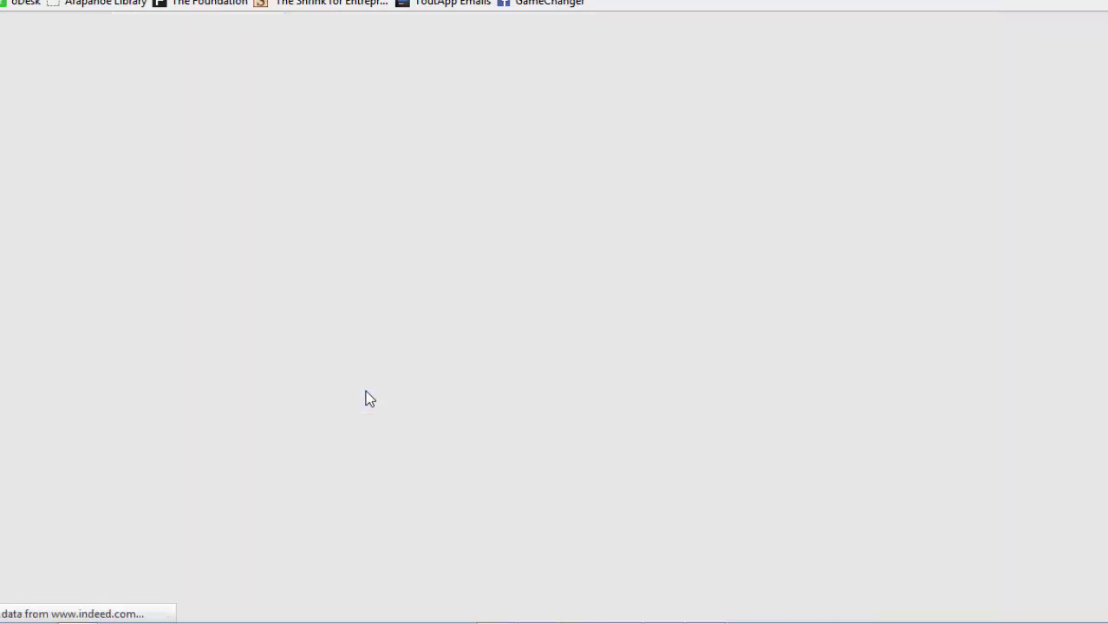
pyautogui.scroll(-4, 779, 413)
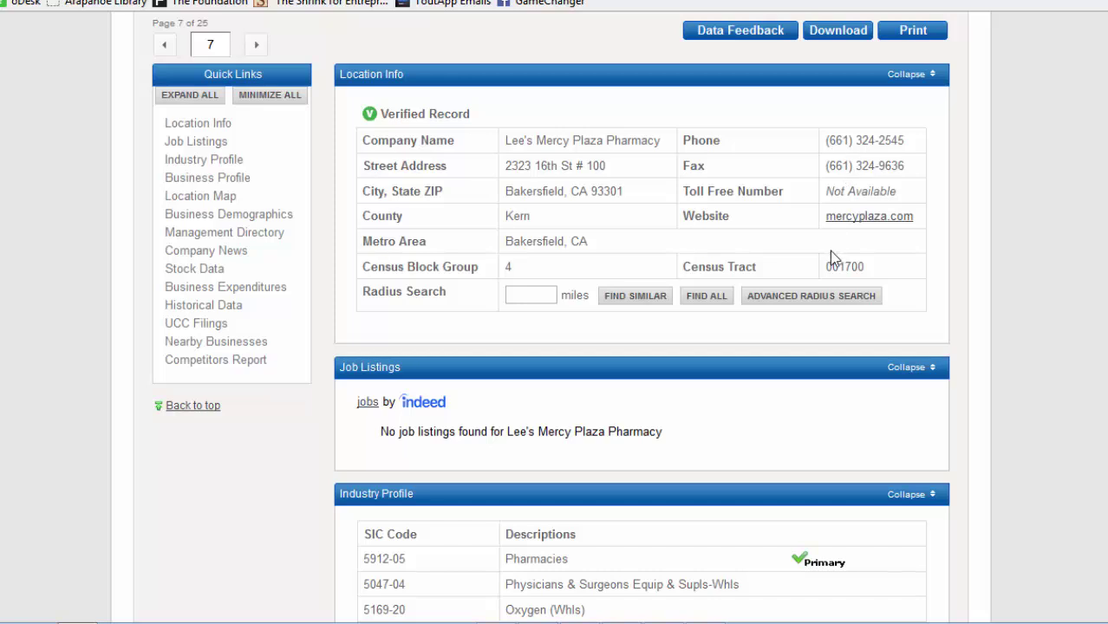
pyautogui.scroll(-5, 829, 257)
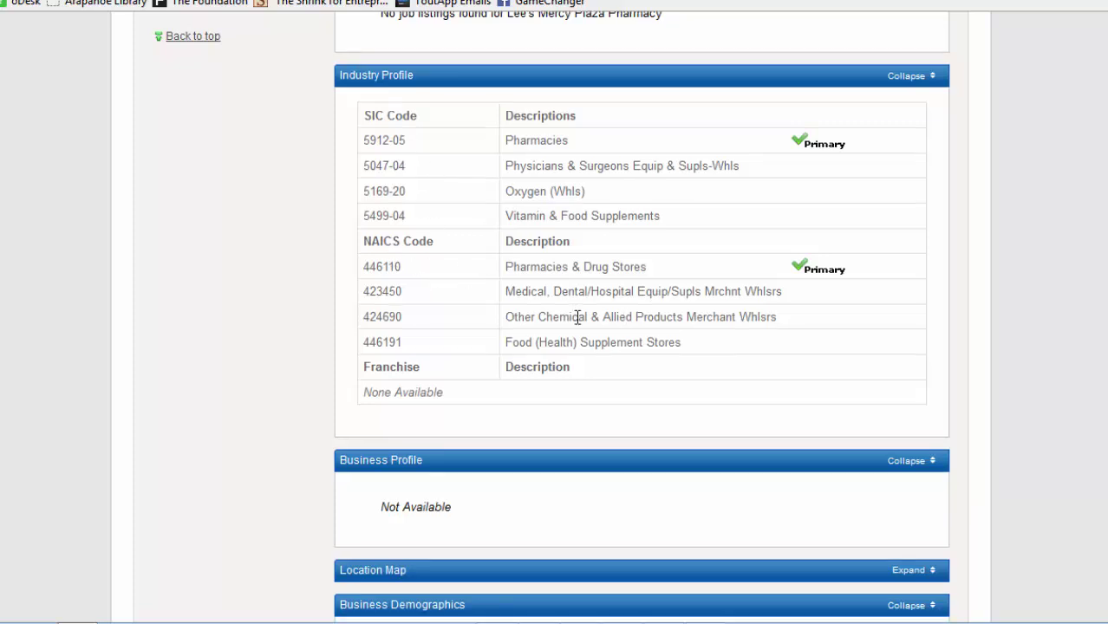
pyautogui.scroll(-6, 572, 321)
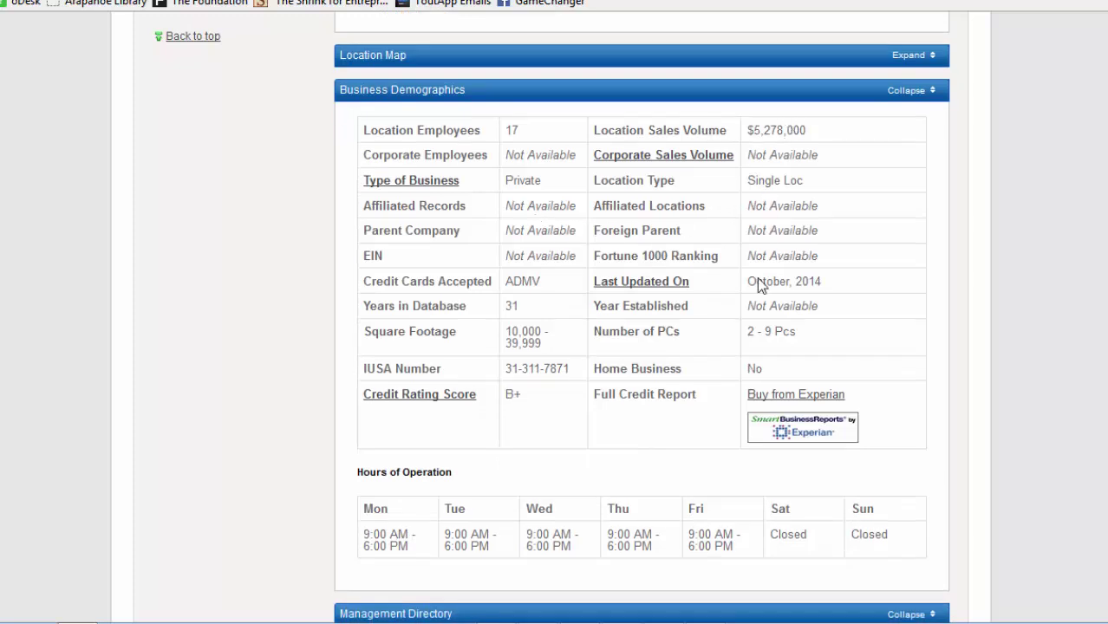
pyautogui.scroll(-4, 621, 328)
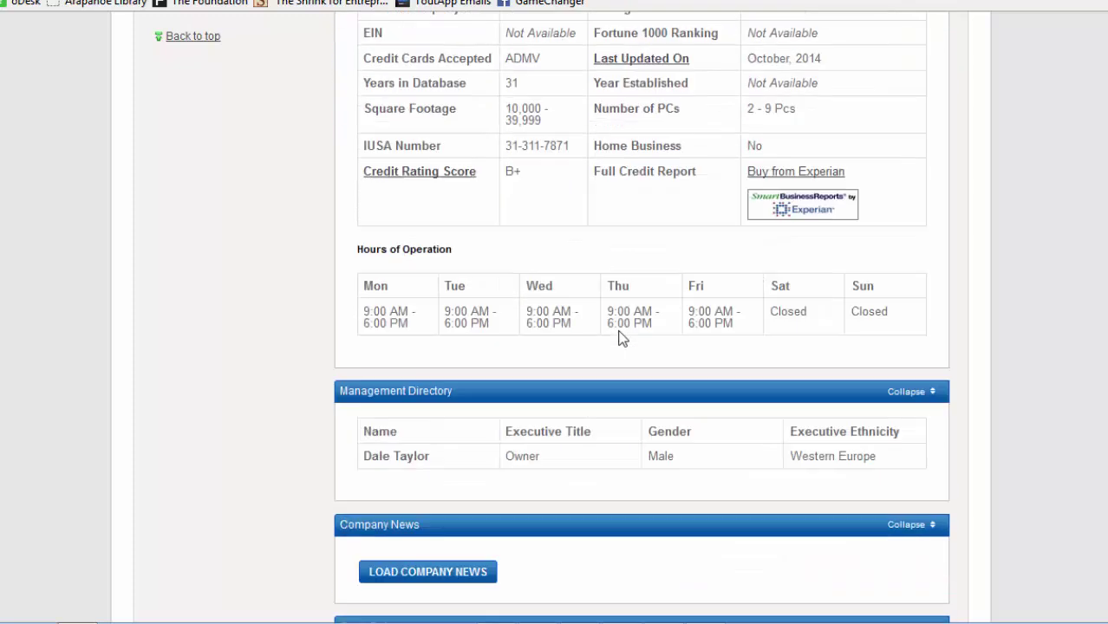
# - Look through the pharmacy record's management, expenditures and historical data, and return to the results list
pyautogui.scroll(-5, 620, 342)
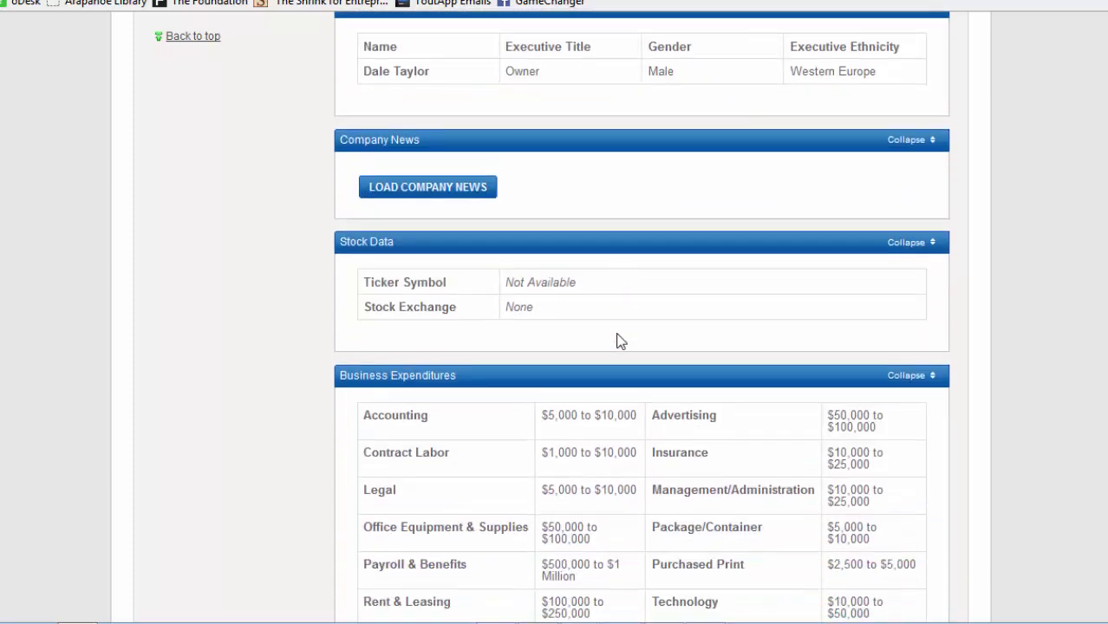
pyautogui.scroll(-3, 620, 343)
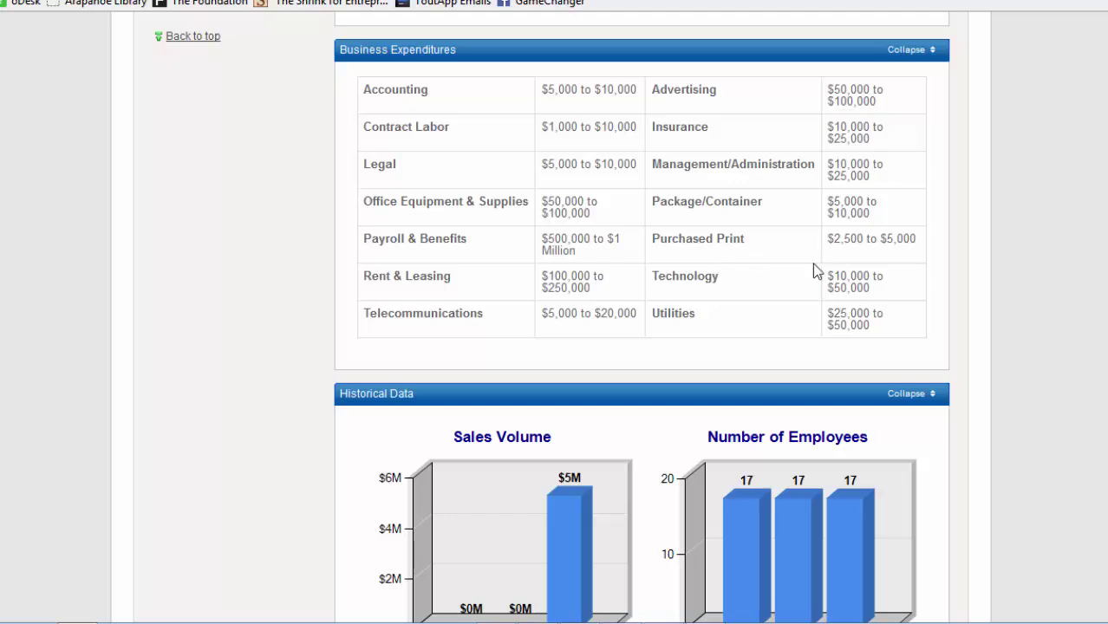
pyautogui.scroll(-5, 776, 342)
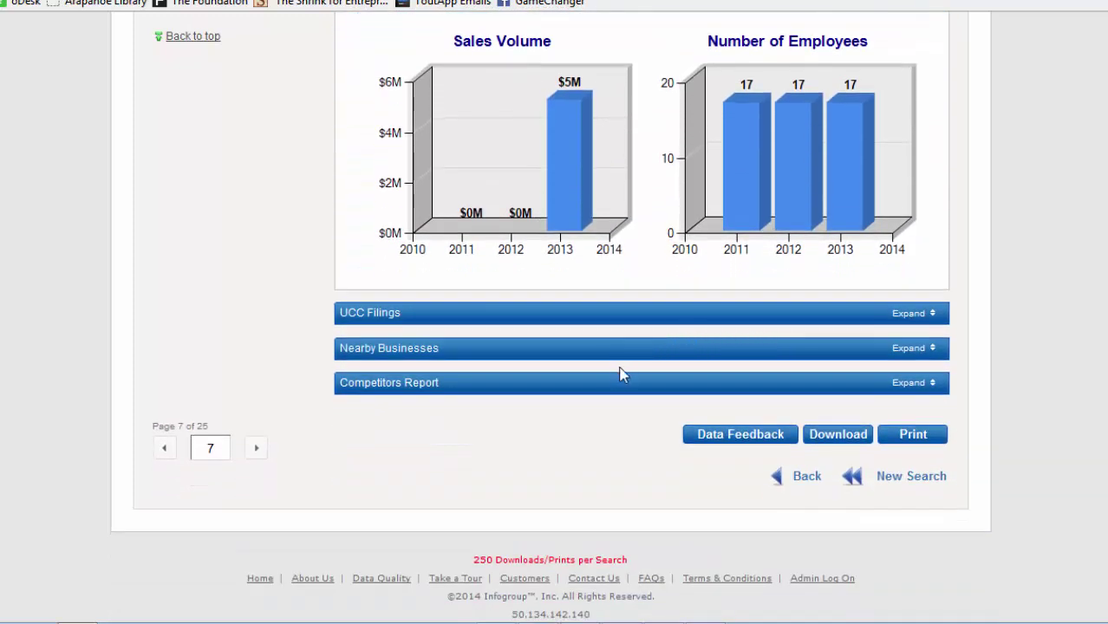
pyautogui.scroll(10, 467, 370)
pyautogui.scroll(15, 463, 363)
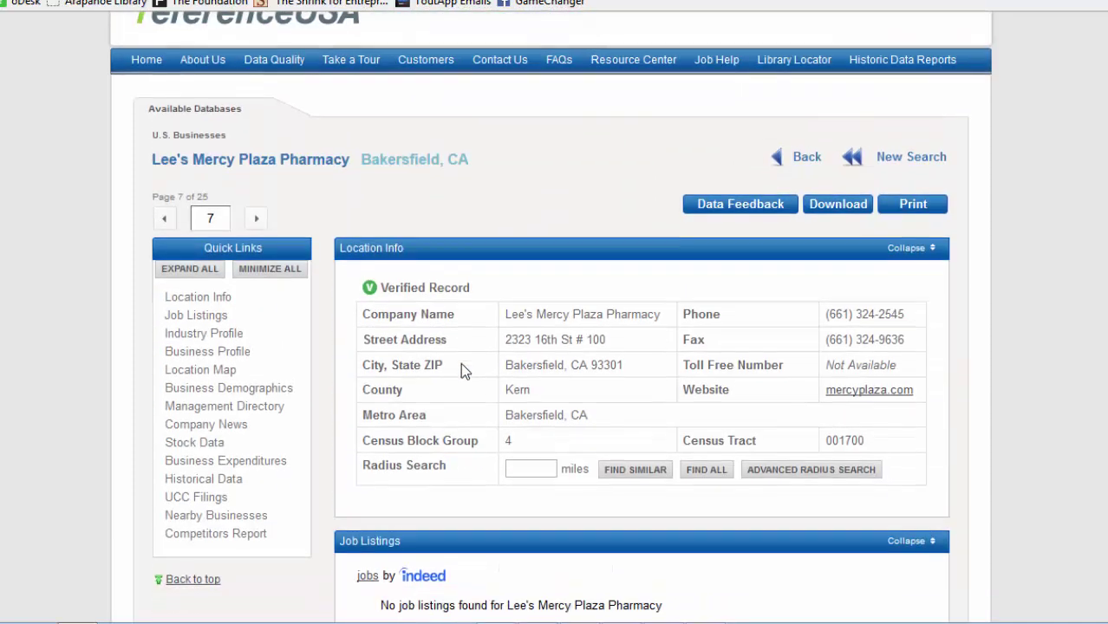
pyautogui.scroll(-1, 460, 362)
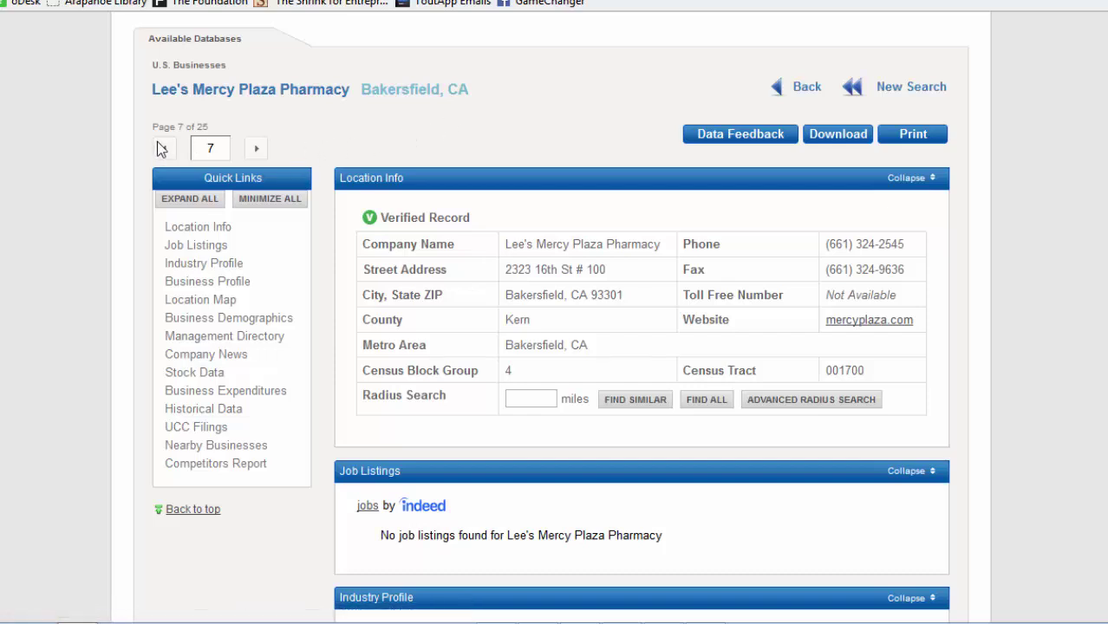
pyautogui.hotkey('alt', 'Left')
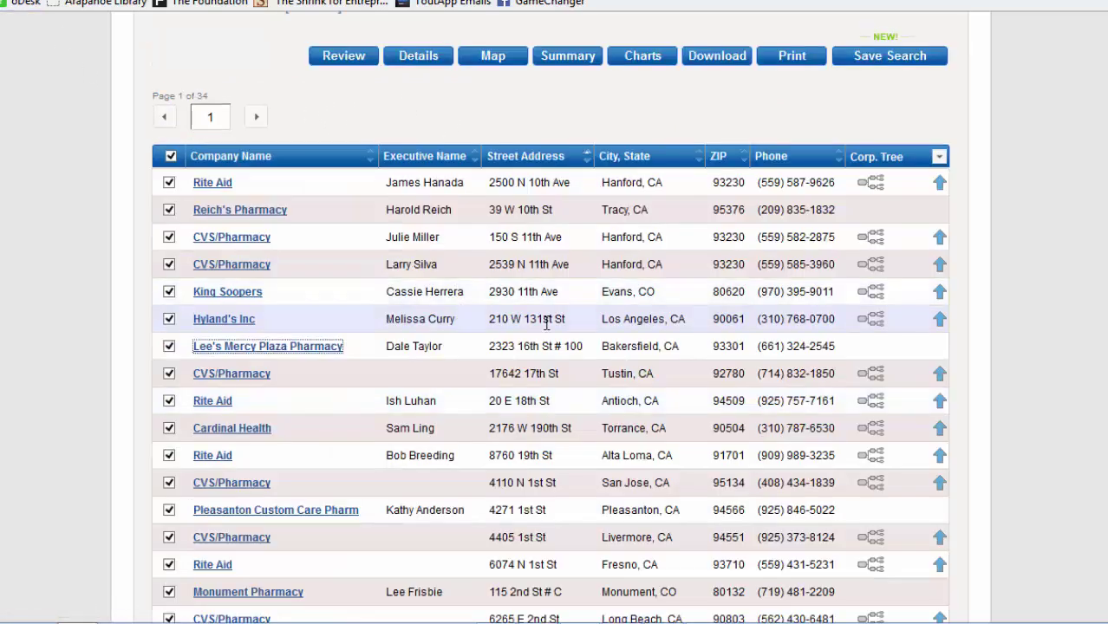
# - Open the download options for the selected records and choose the Custom level of detail
pyautogui.scroll(-5, 548, 331)
pyautogui.scroll(-1, 548, 331)
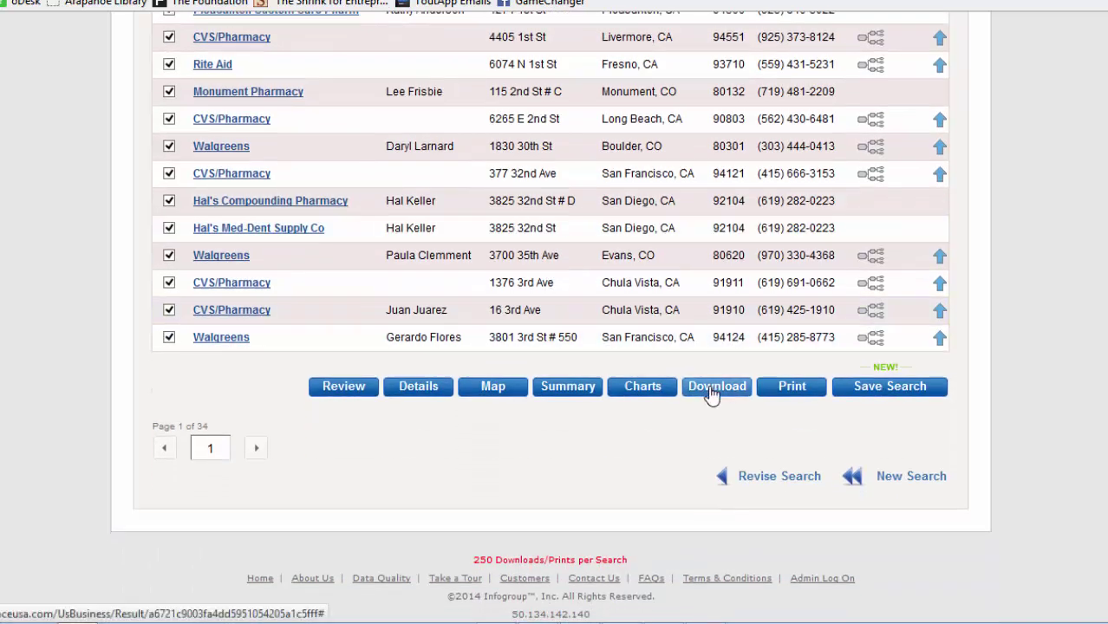
pyautogui.click(710, 392)
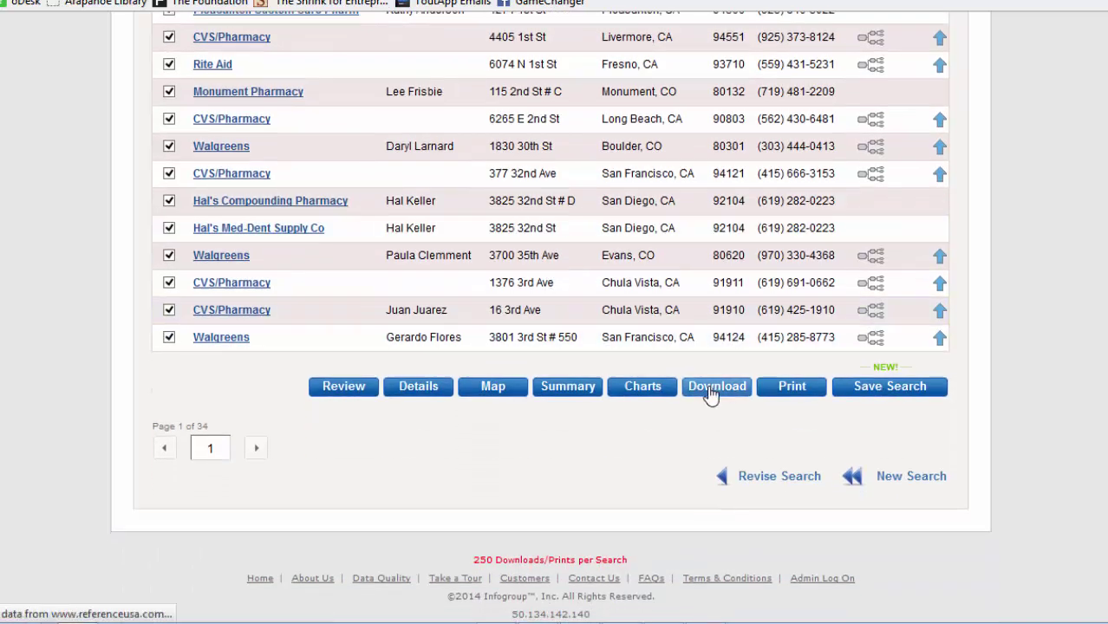
pyautogui.scroll(-2, 574, 345)
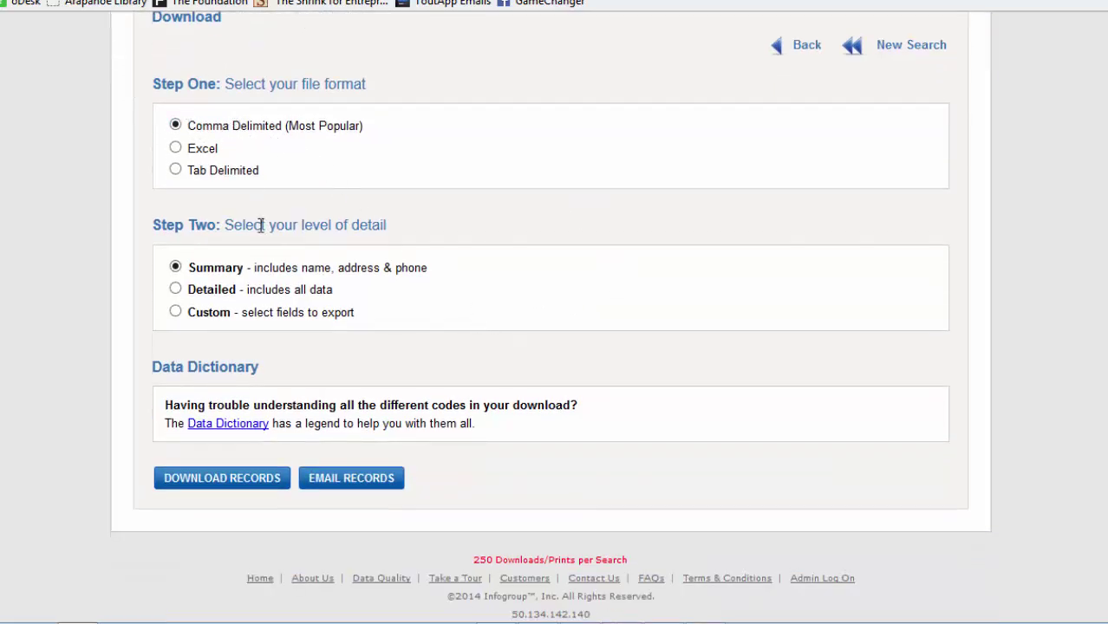
pyautogui.click(176, 312)
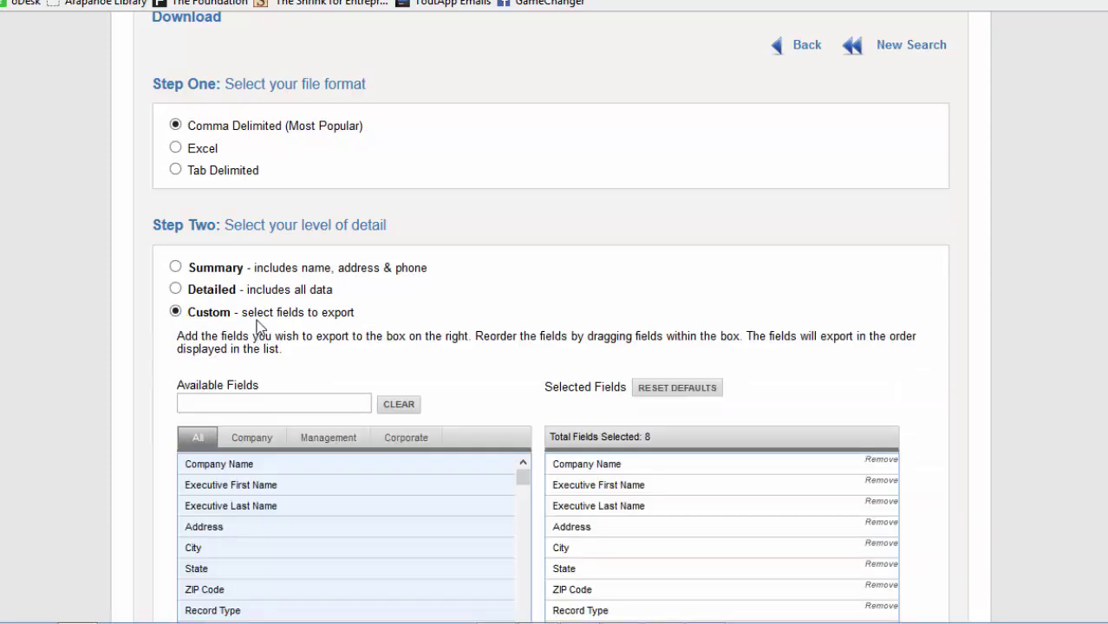
# - Remove Record Type from the fields selected for the custom export
pyautogui.scroll(-4, 533, 475)
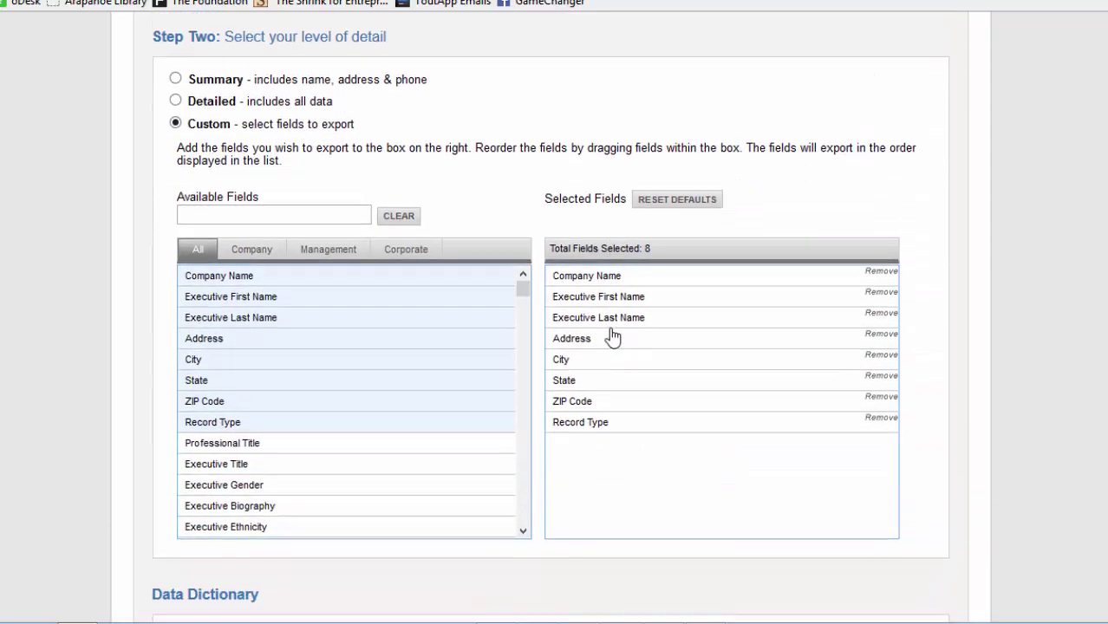
pyautogui.scroll(1, 517, 165)
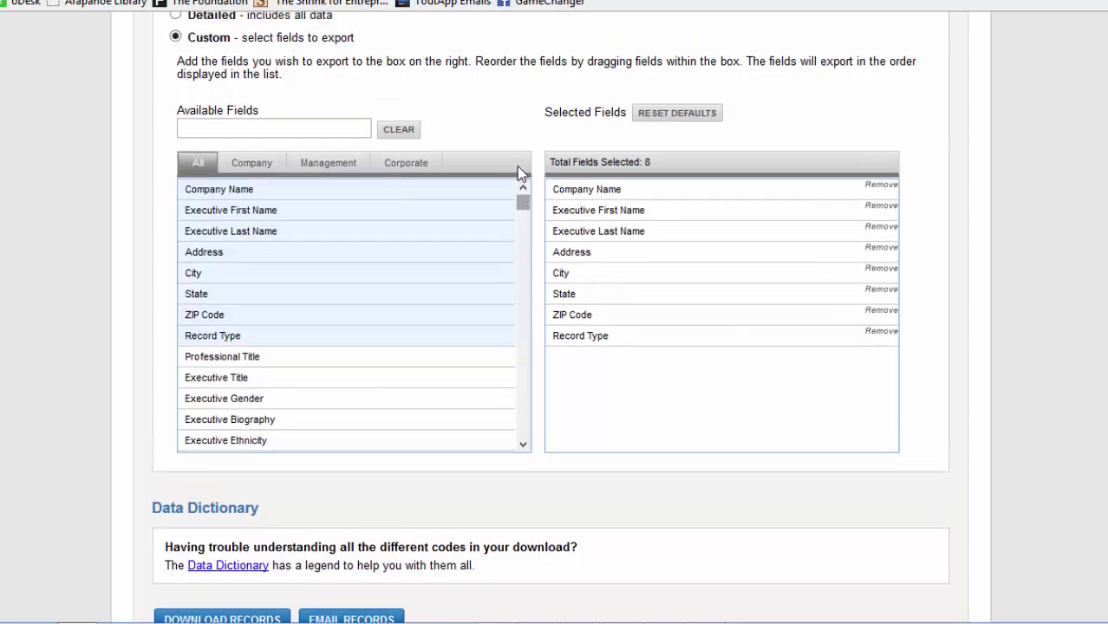
pyautogui.moveTo(521, 274)
pyautogui.mouseDown()
pyautogui.moveTo(535, 518)
pyautogui.moveTo(512, 268)
pyautogui.mouseUp()
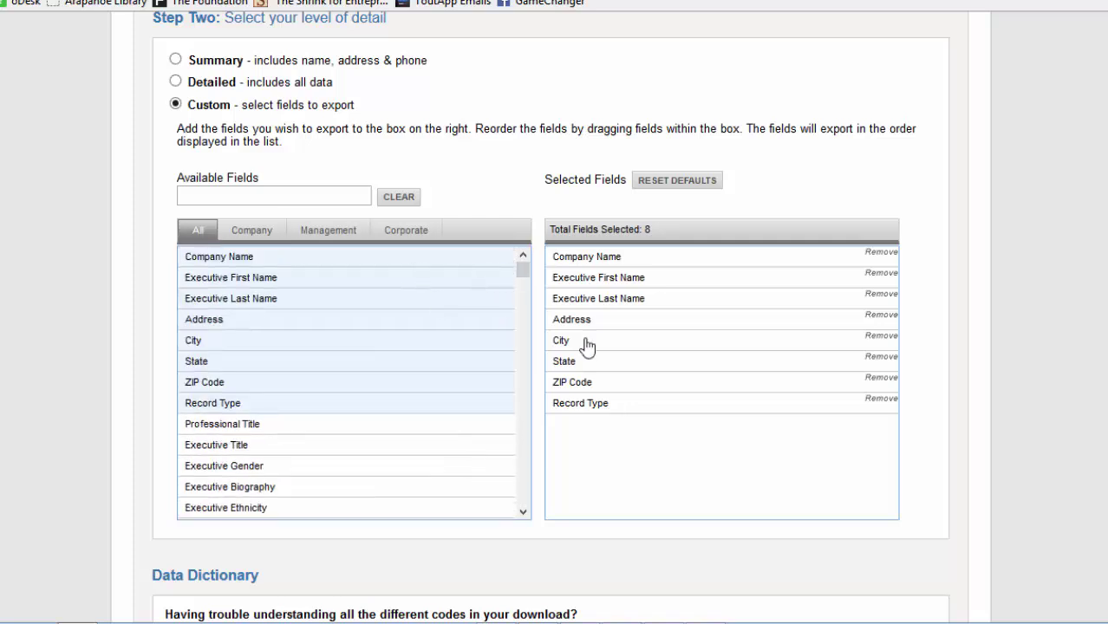
pyautogui.click(881, 399)
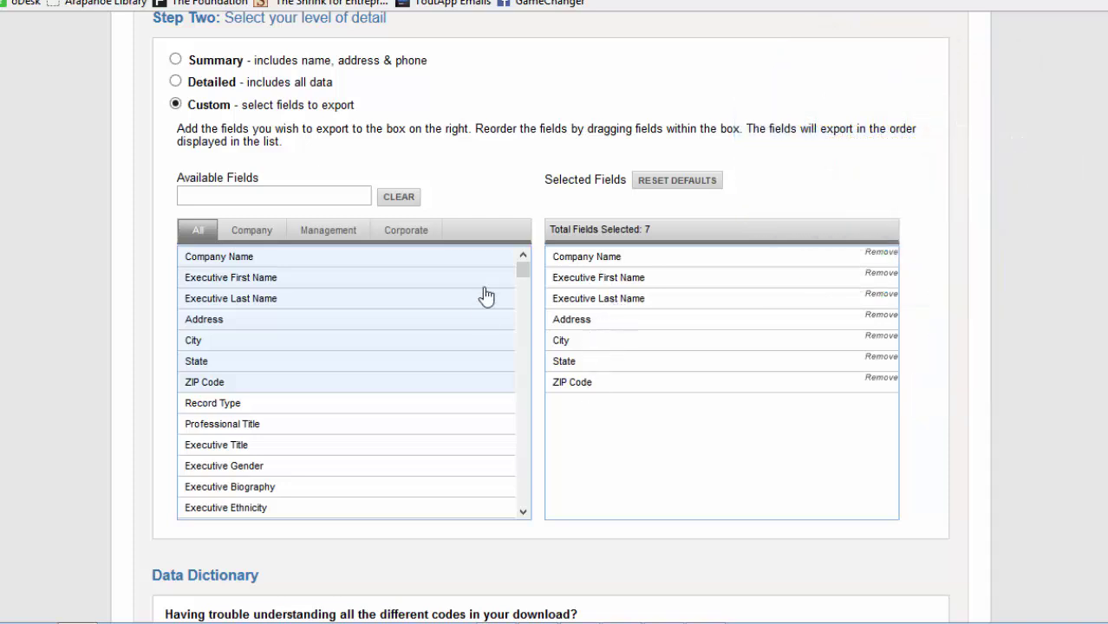
# - Add the Phone Number Combined and Website fields to the custom export
pyautogui.scroll(-4, 331, 377)
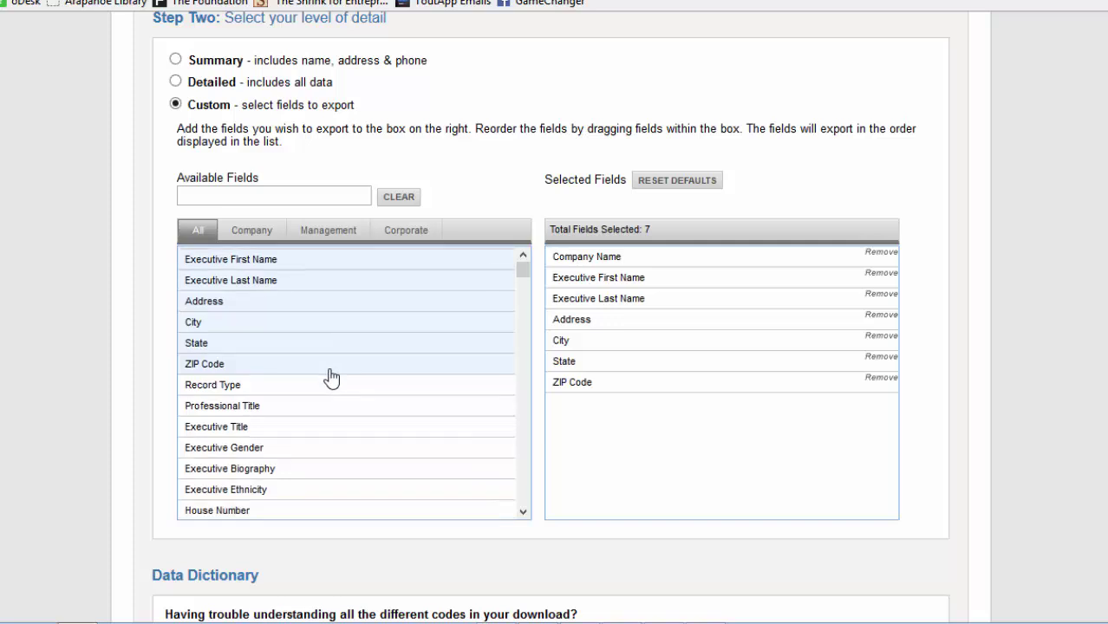
pyautogui.scroll(-3, 330, 377)
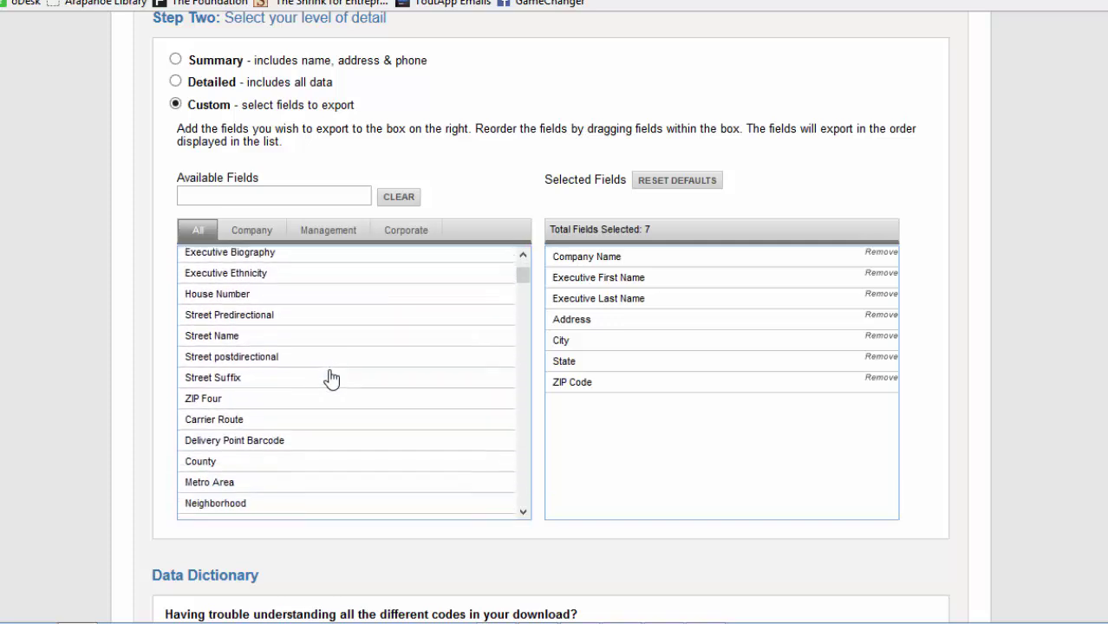
pyautogui.scroll(-3, 330, 377)
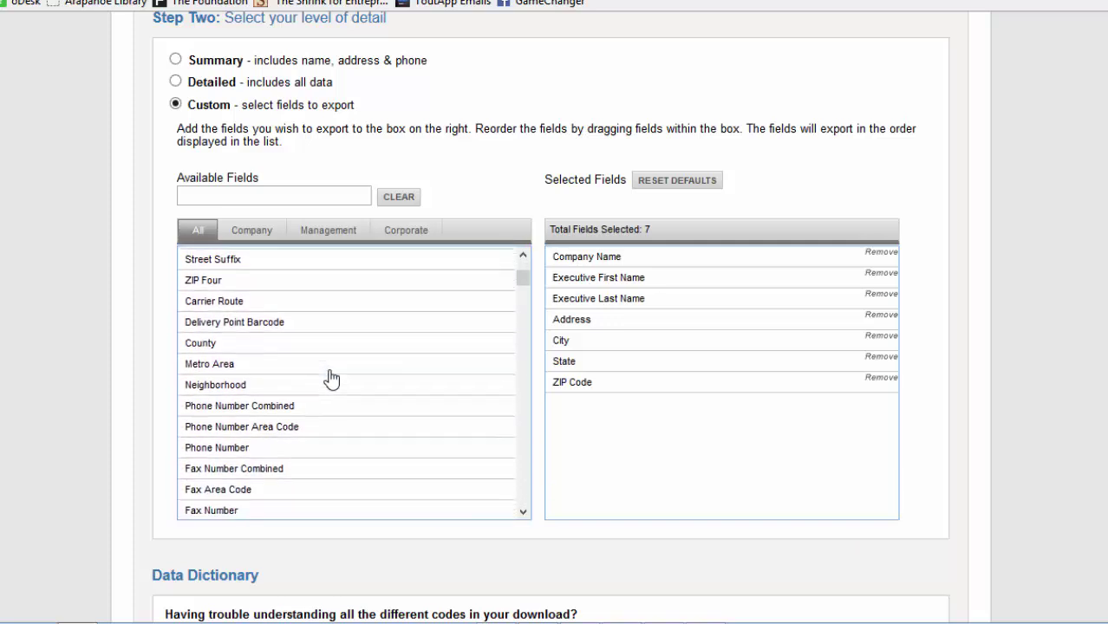
pyautogui.click(323, 374)
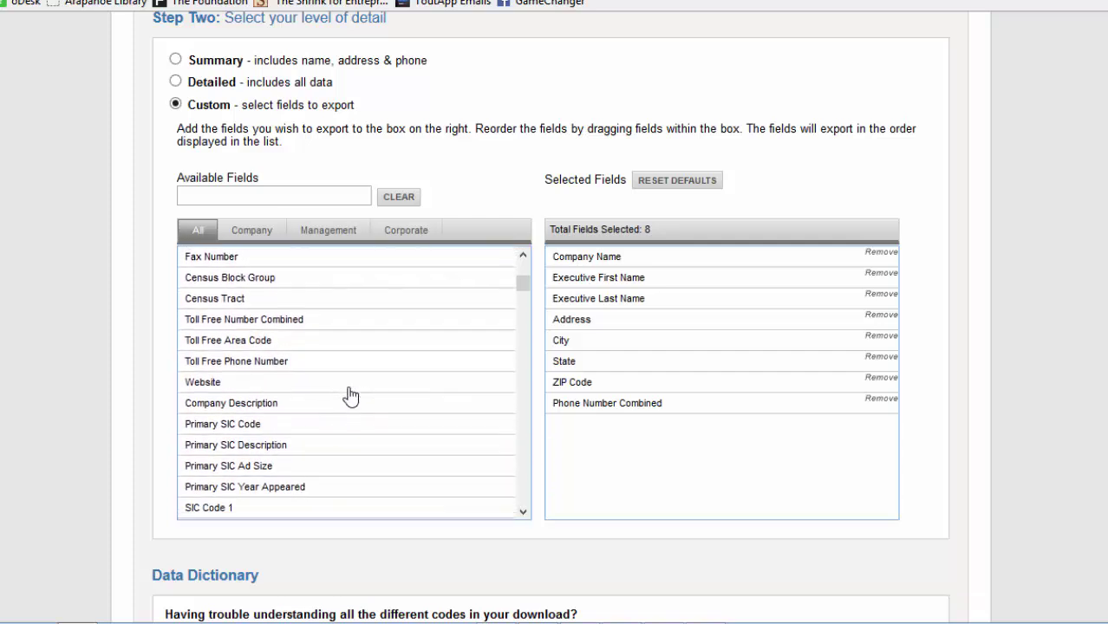
pyautogui.click(223, 351)
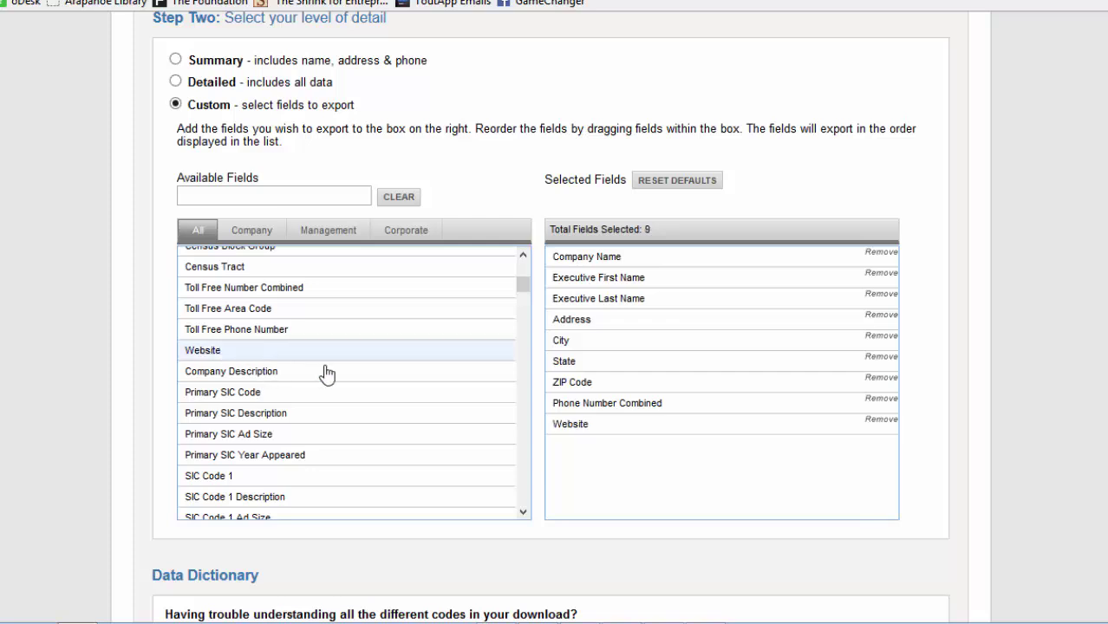
# - Add the Location Employee Size Actual and Location Sales Volume Actual fields to the custom export
pyautogui.scroll(-5, 326, 373)
pyautogui.scroll(-7, 325, 374)
pyautogui.scroll(-5, 324, 377)
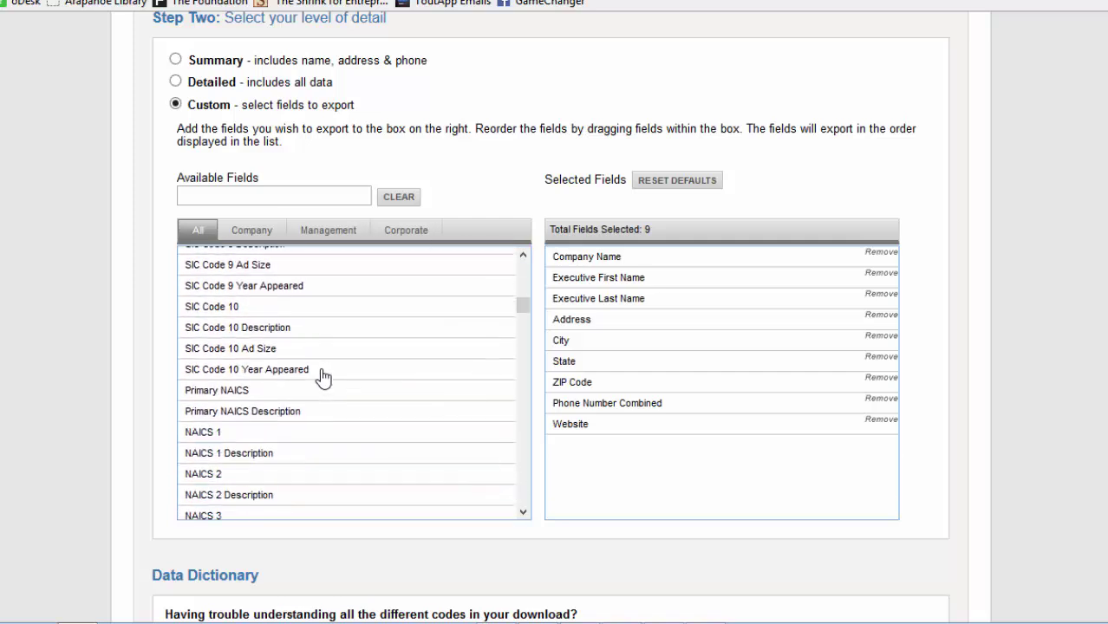
pyautogui.scroll(-6, 324, 376)
pyautogui.scroll(-4, 320, 379)
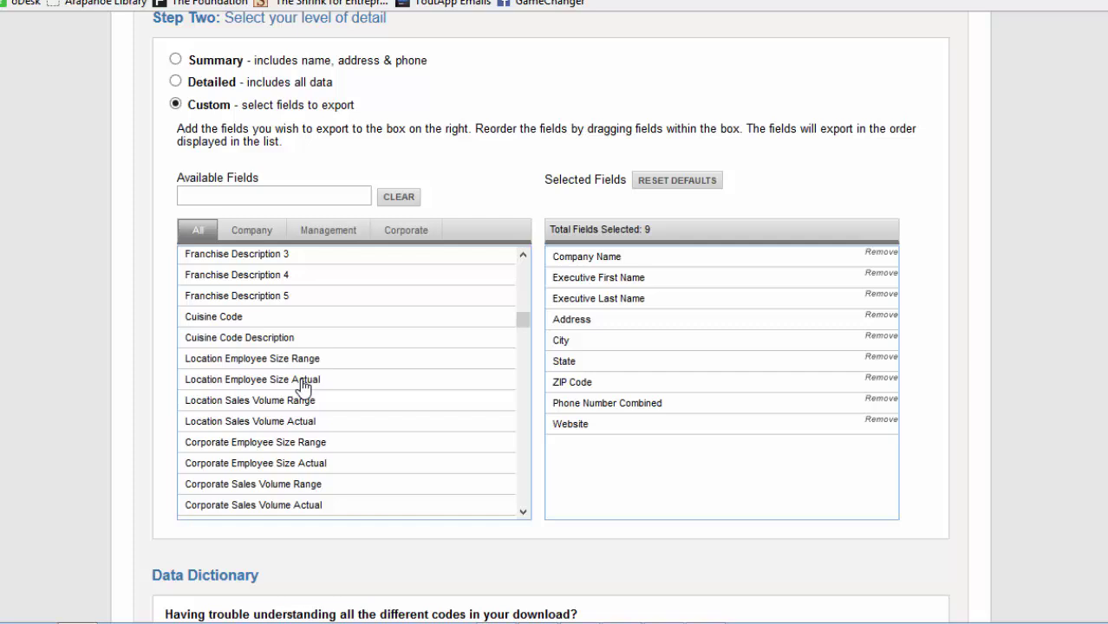
pyautogui.click(303, 383)
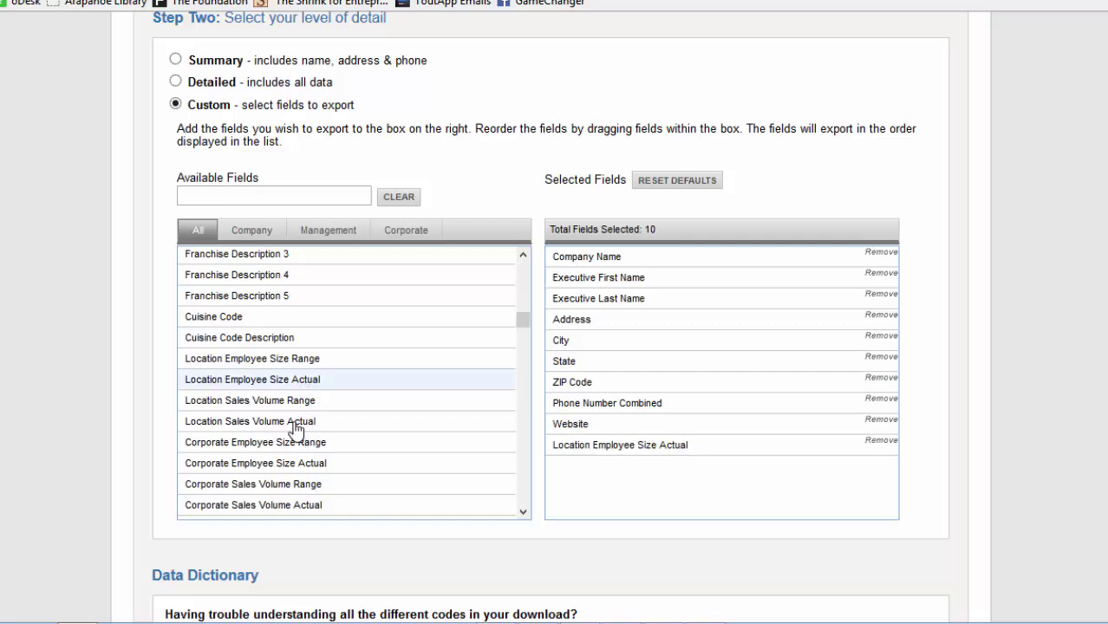
pyautogui.click(296, 423)
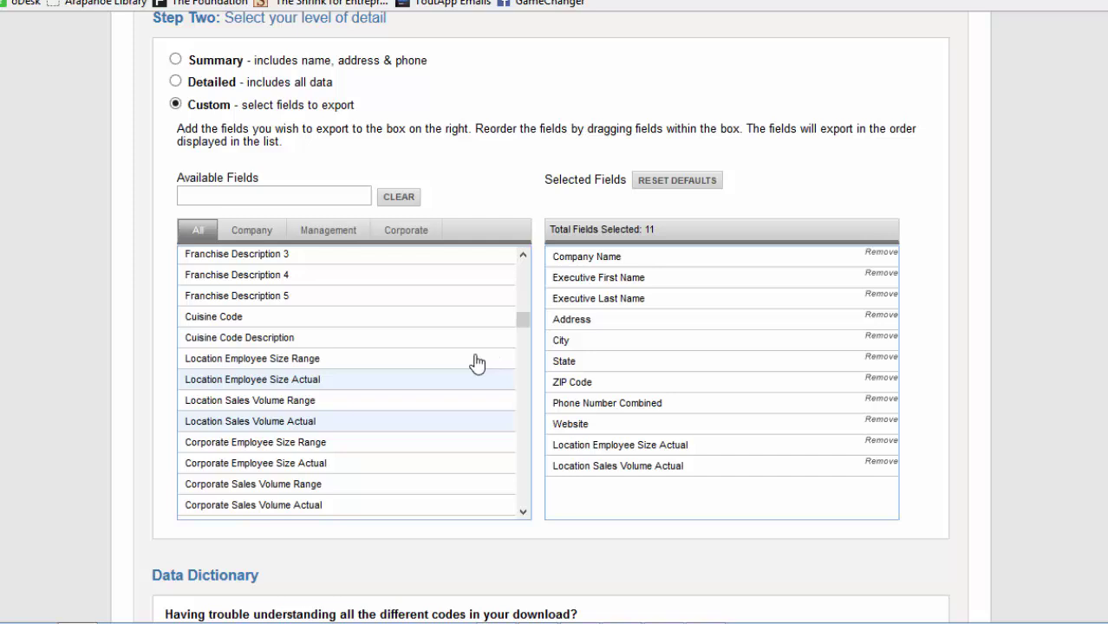
# - Look through the remaining available export fields, from corporate size and credit data to opening hours and executive details
pyautogui.scroll(-3, 475, 362)
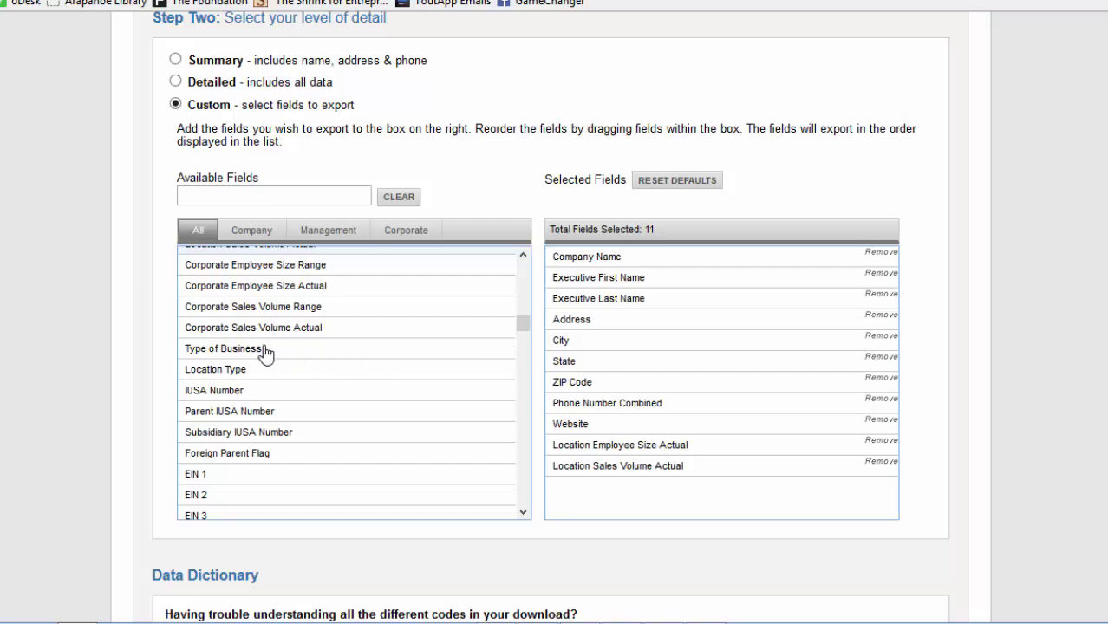
pyautogui.scroll(-5, 327, 379)
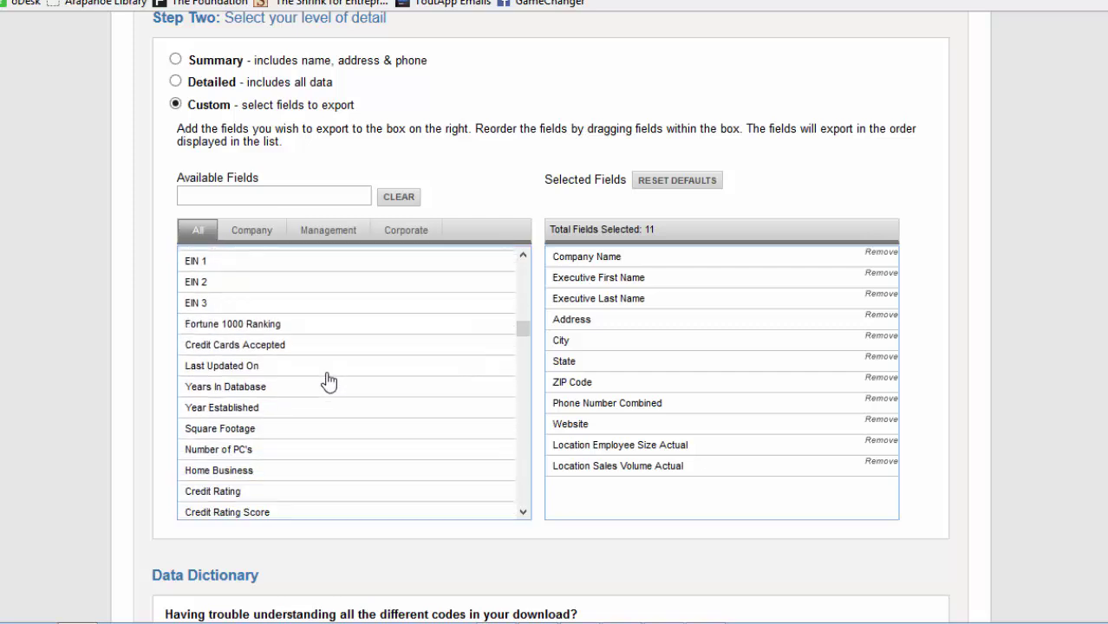
pyautogui.scroll(-3, 327, 379)
pyautogui.scroll(-1, 312, 436)
pyautogui.scroll(-1, 311, 435)
pyautogui.scroll(-3, 329, 441)
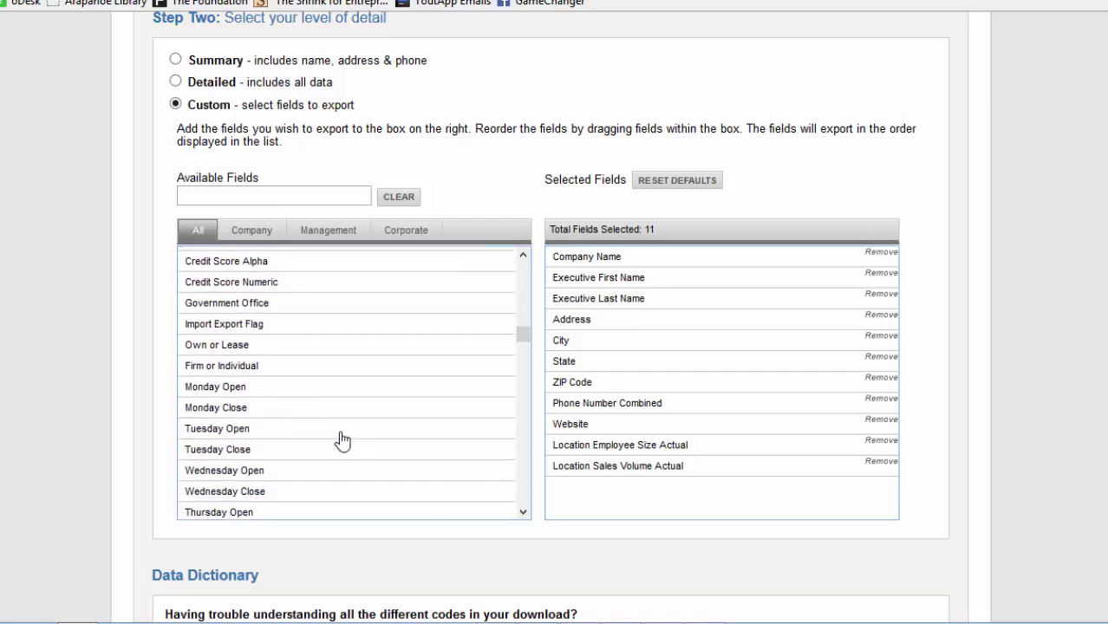
pyautogui.scroll(-5, 338, 435)
pyautogui.scroll(5, 330, 435)
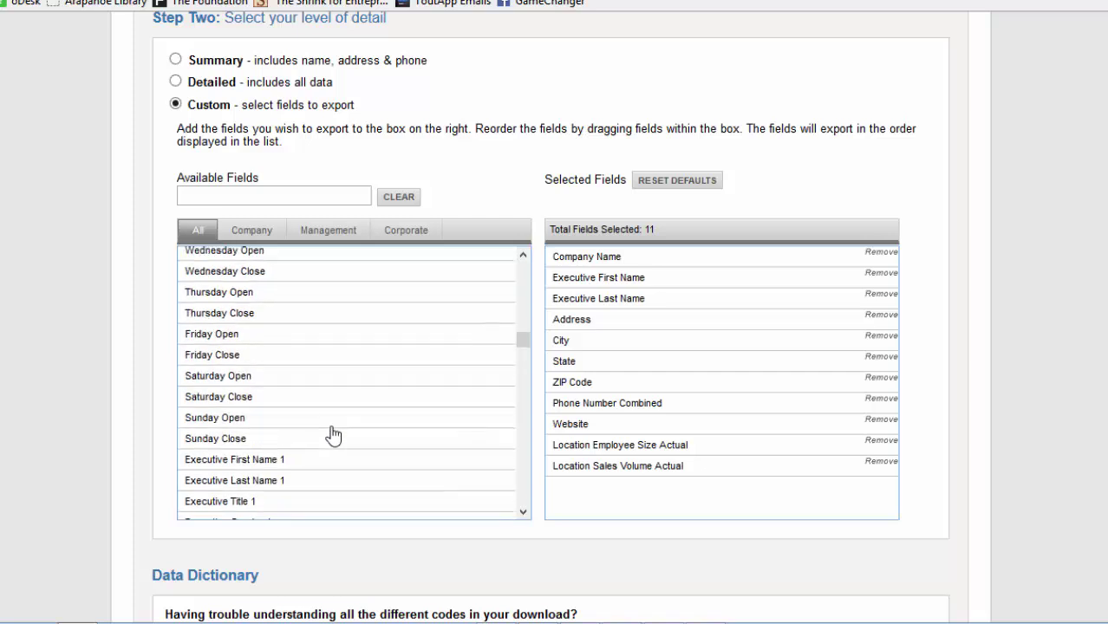
pyautogui.scroll(-2, 434, 451)
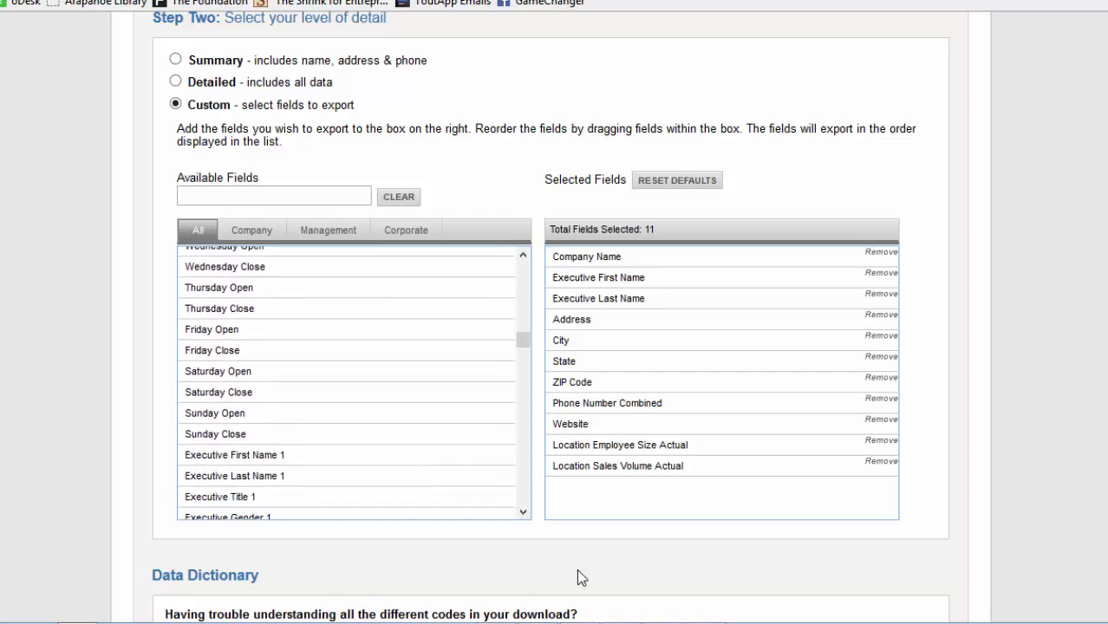
# - Download the records with the chosen custom fields and save the resulting file Custom2014102311524340.csv
pyautogui.scroll(-1, 576, 572)
pyautogui.scroll(-2, 577, 576)
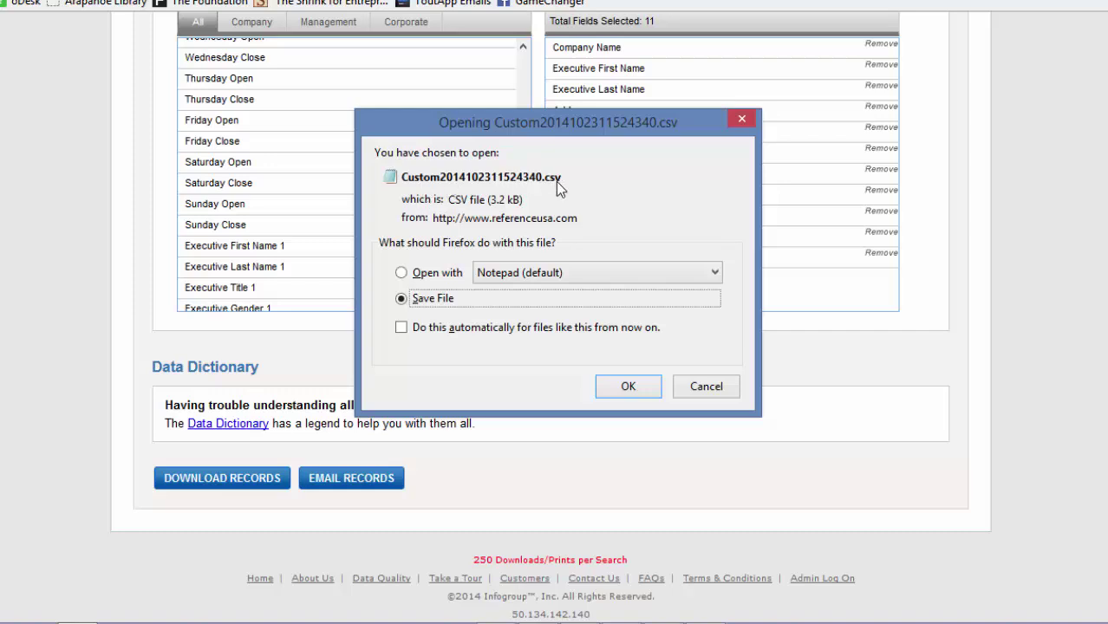
pyautogui.click(641, 385)
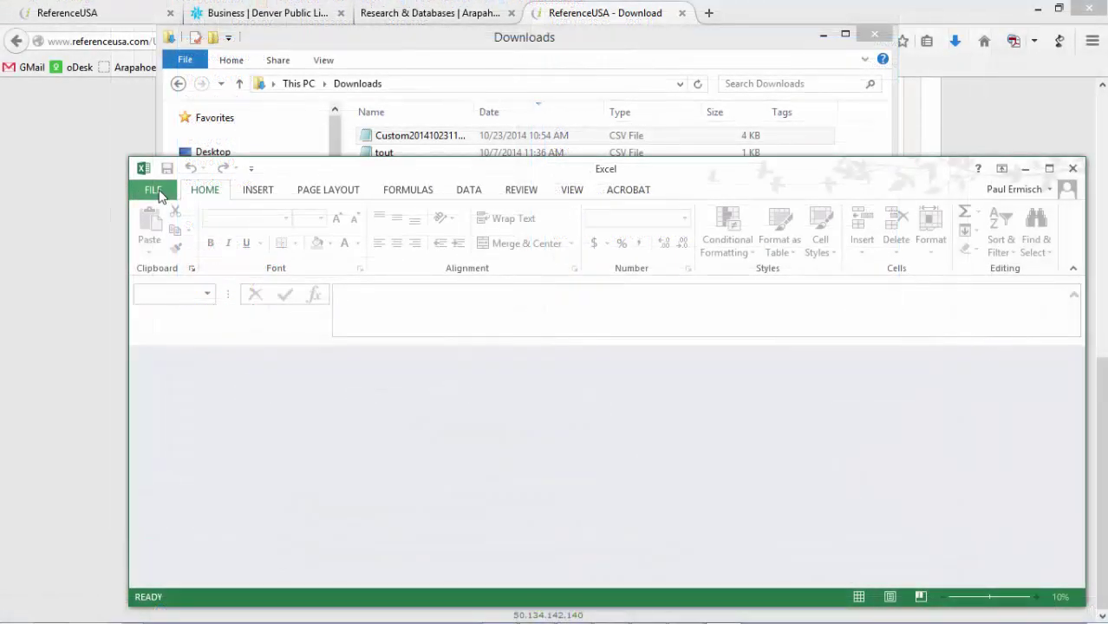
pyautogui.click(158, 196)
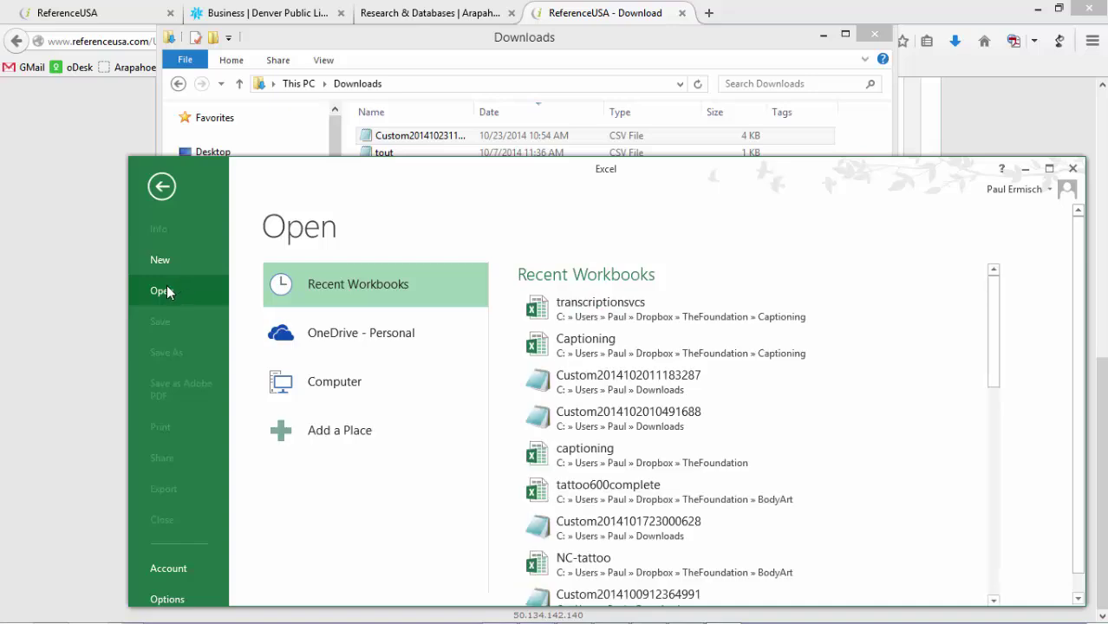
pyautogui.click(344, 396)
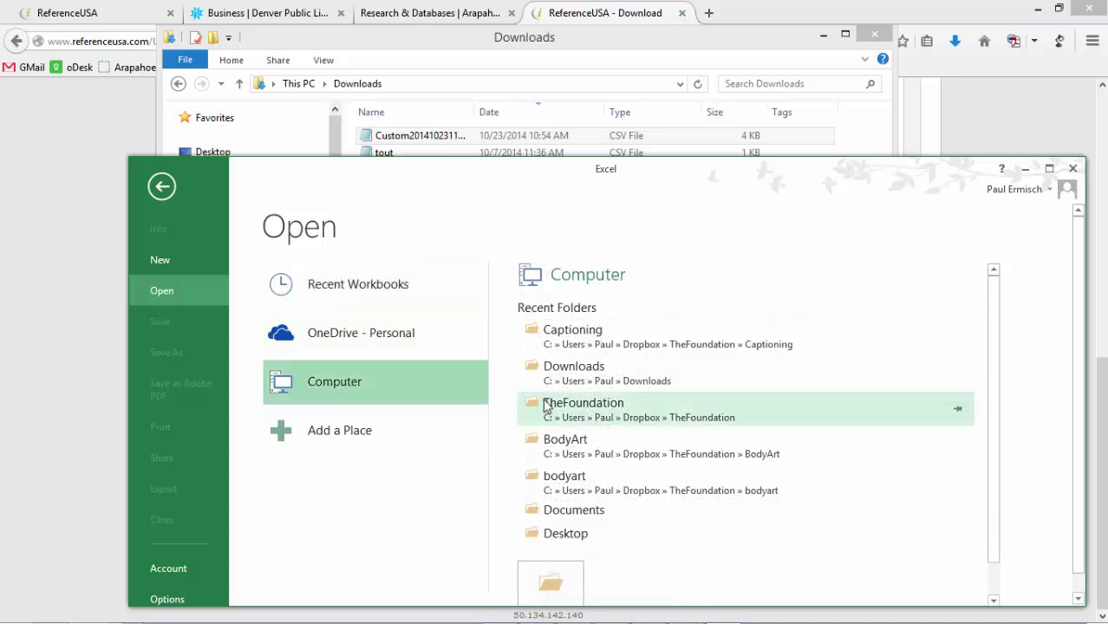
pyautogui.click(579, 378)
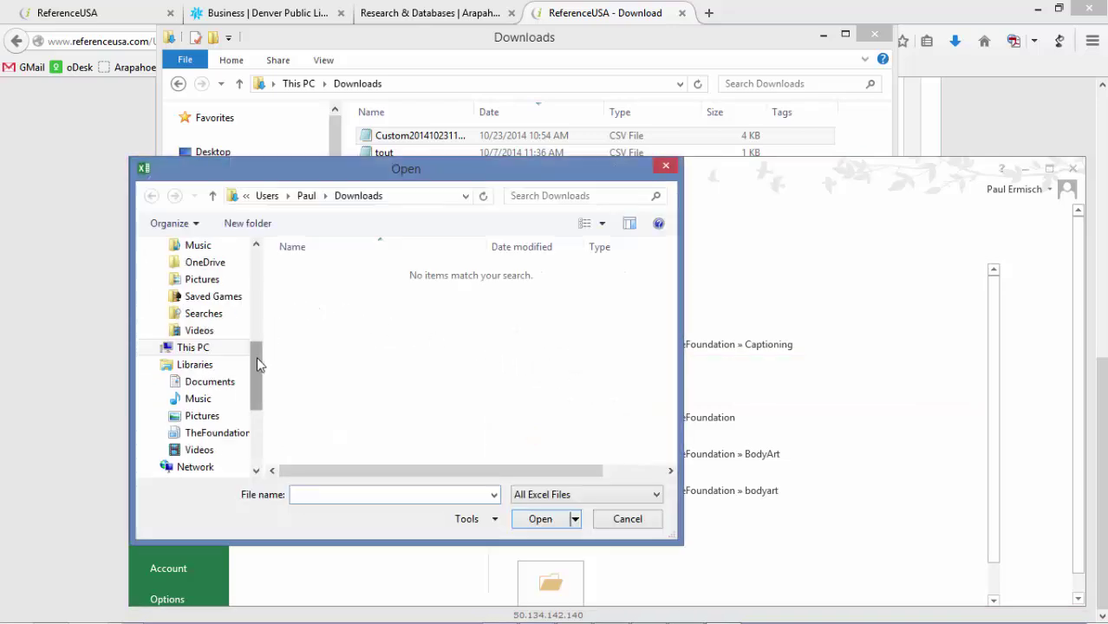
pyautogui.moveTo(257, 359); pyautogui.dragTo(255, 350)
pyautogui.click(532, 497)
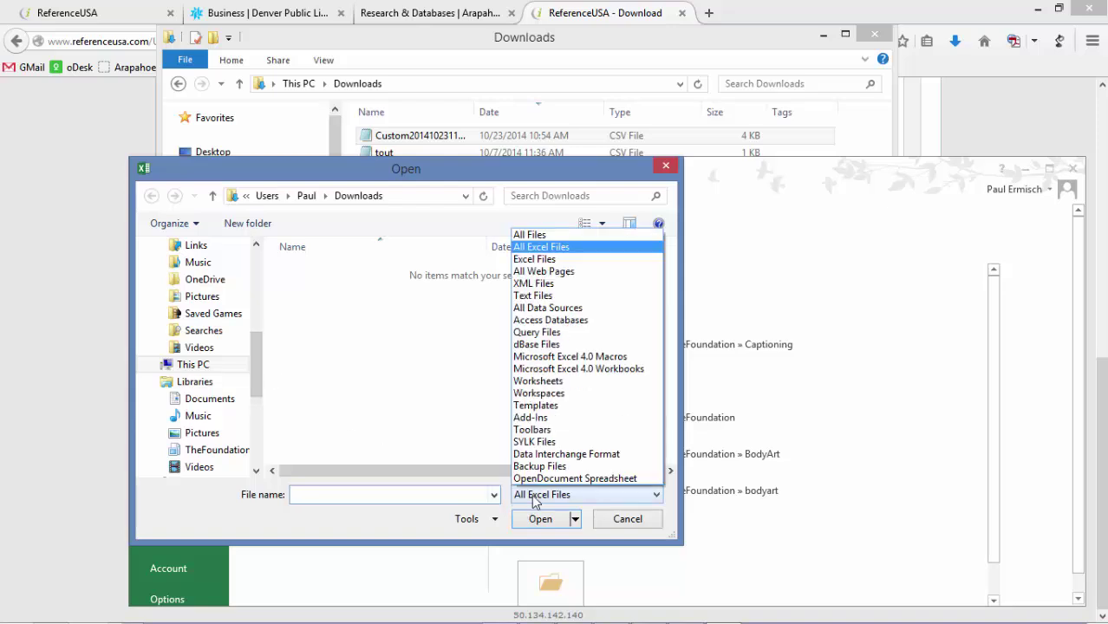
pyautogui.click(522, 233)
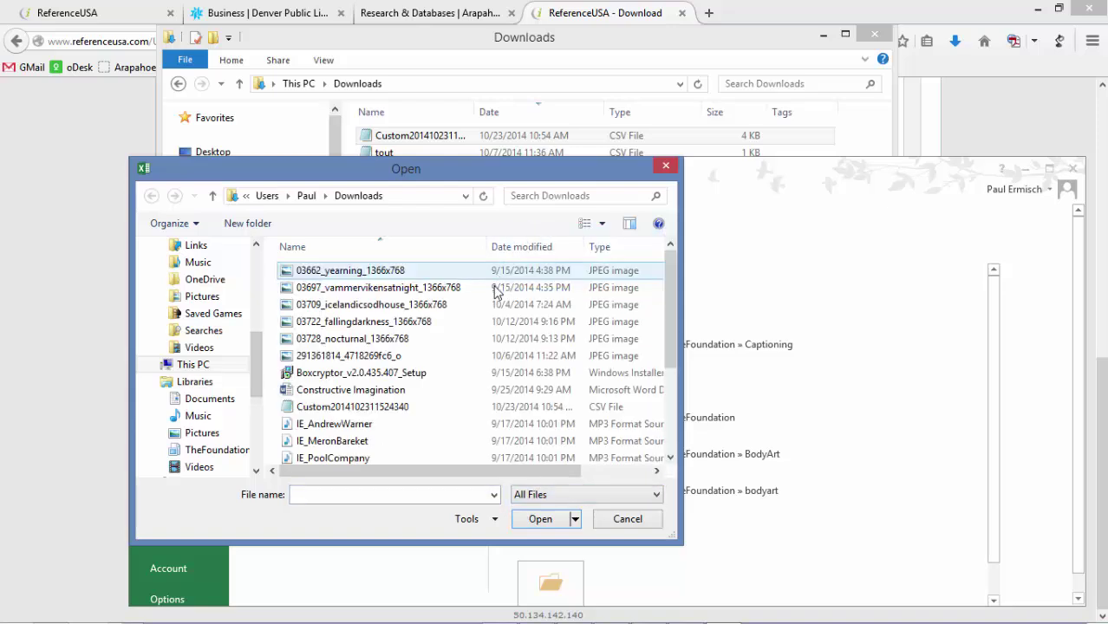
pyautogui.moveTo(668, 326); pyautogui.dragTo(668, 440)
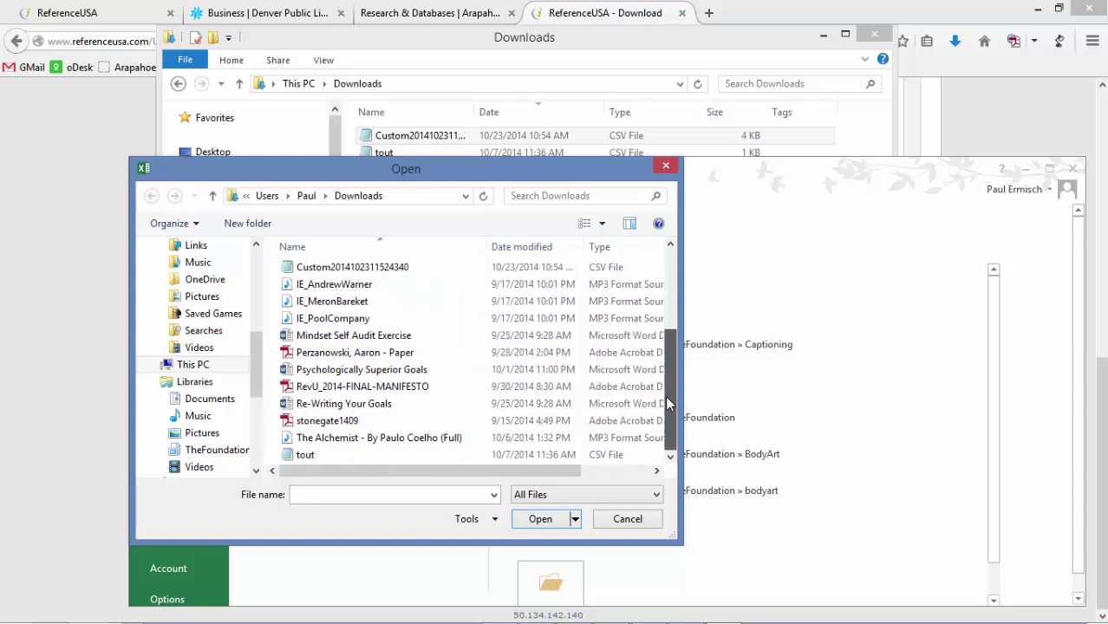
pyautogui.scroll(1, 665, 396)
pyautogui.click(373, 319)
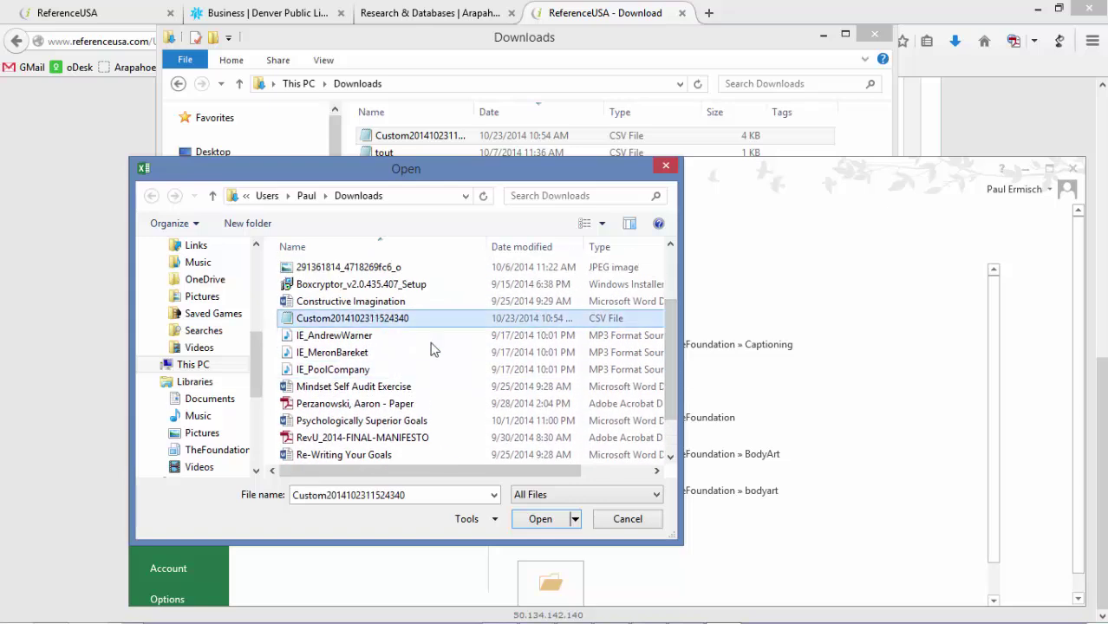
pyautogui.click(541, 519)
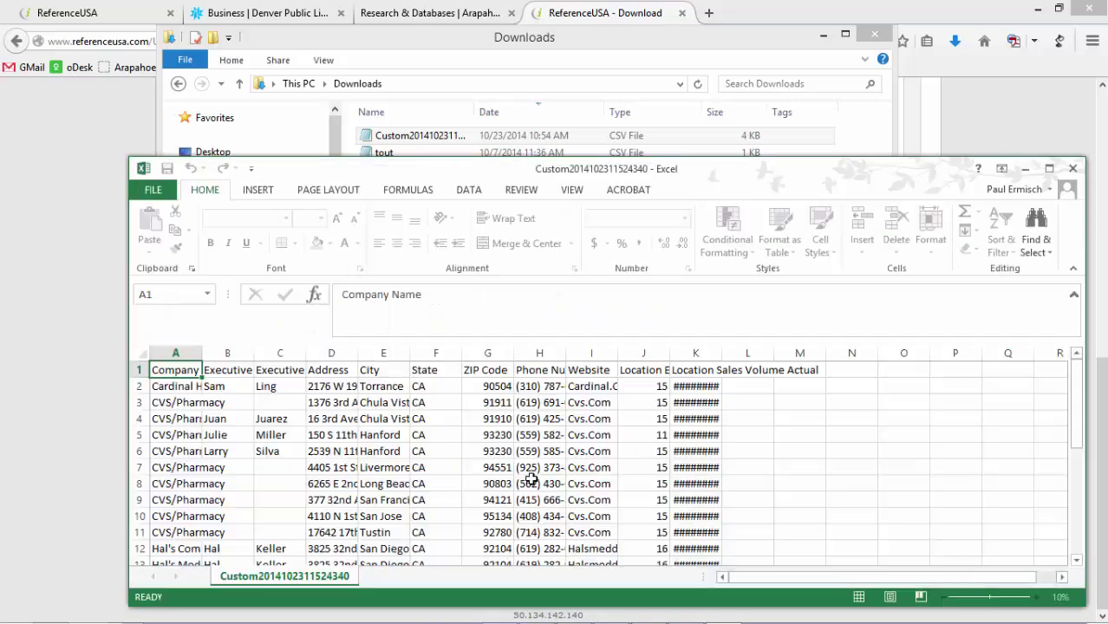
# - Maximize the workbook window and widen columns A to C and H to K to fit their contents
pyautogui.doubleClick(415, 161)
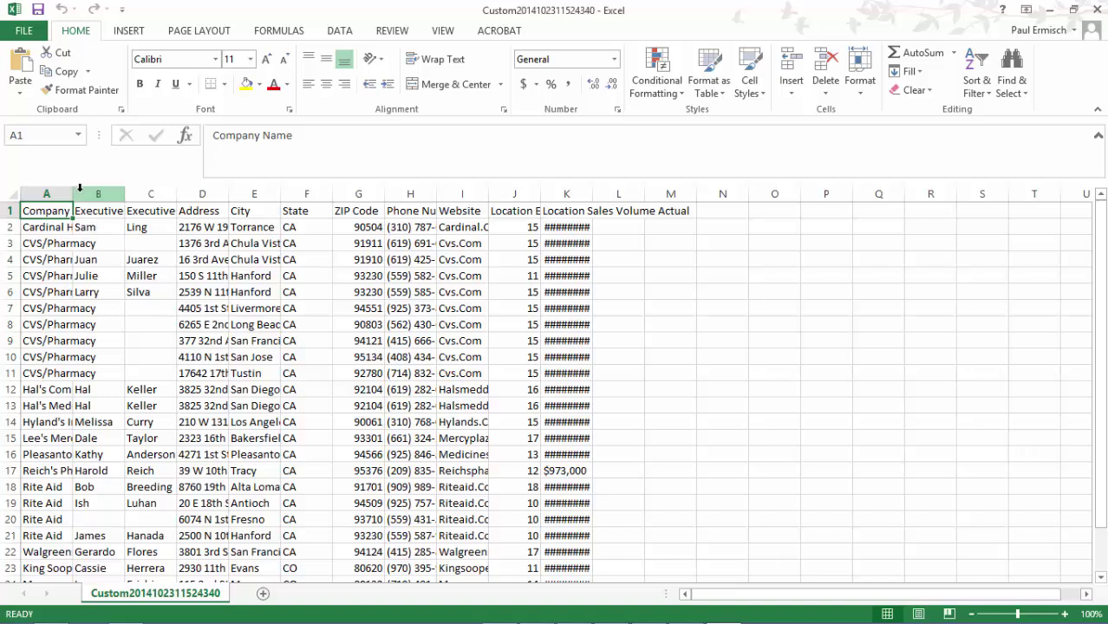
pyautogui.moveTo(73, 193); pyautogui.dragTo(290, 193)
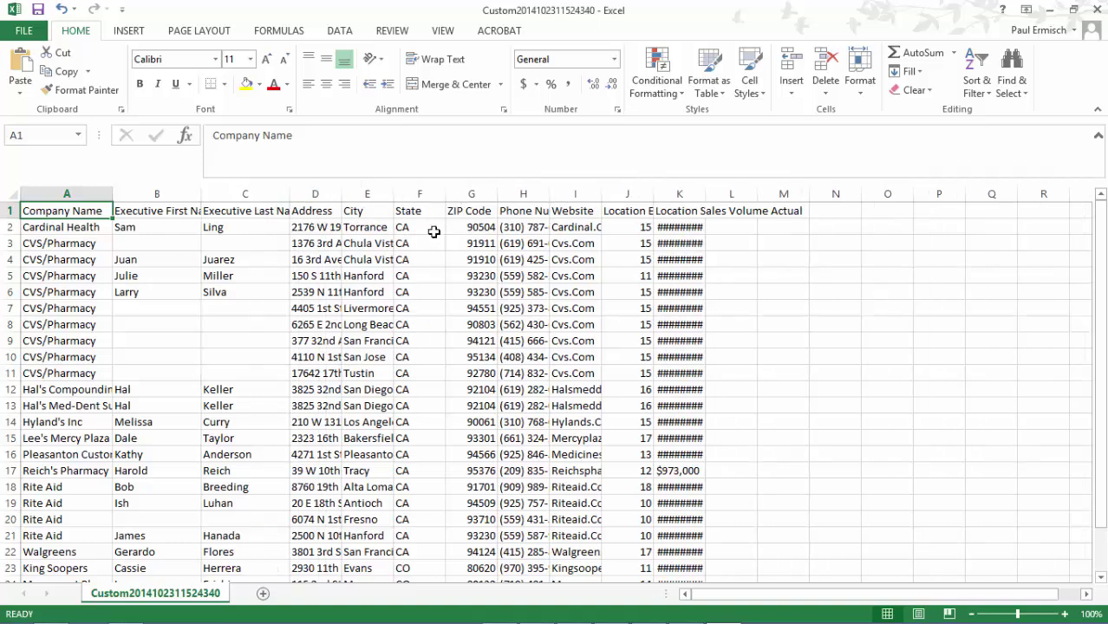
pyautogui.moveTo(548, 192); pyautogui.dragTo(883, 194)
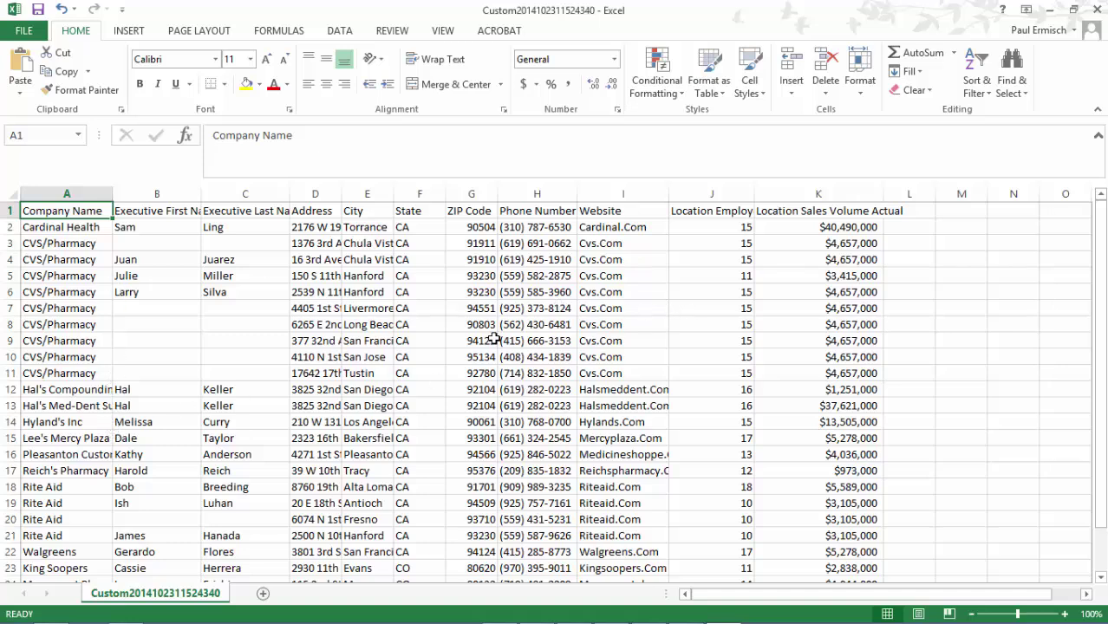
pyautogui.click(620, 422)
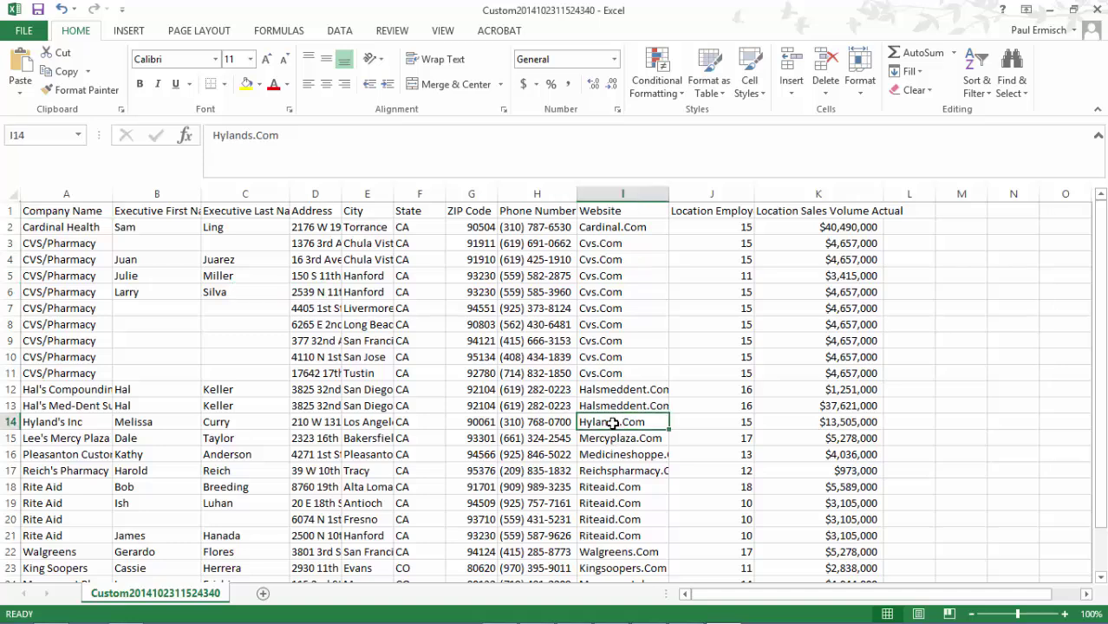
pyautogui.hotkey('ctrl', 'c')
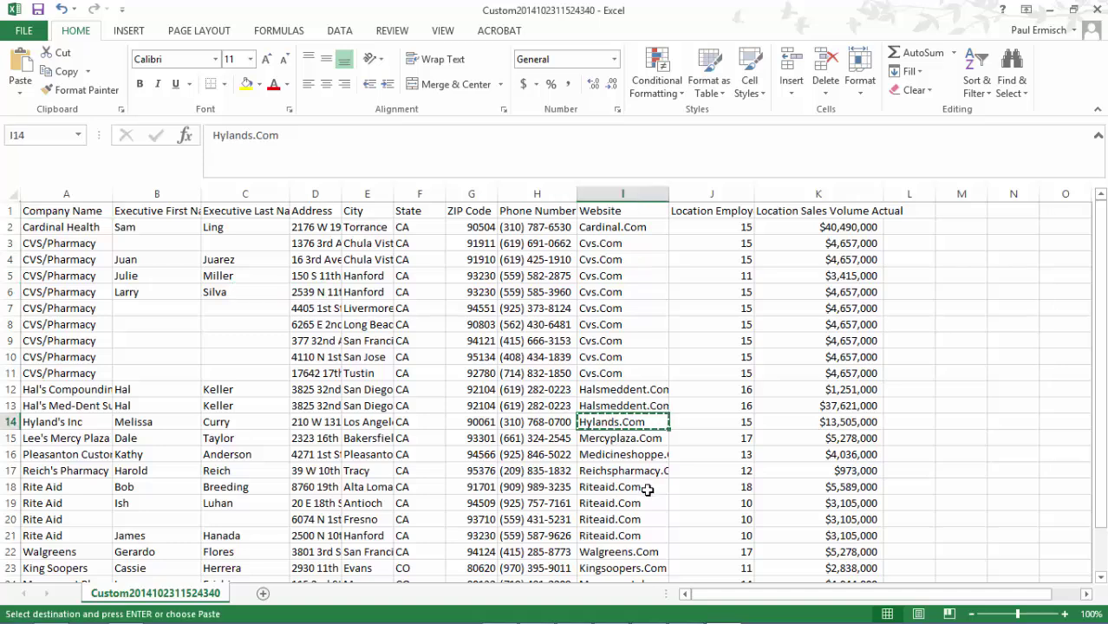
pyautogui.scroll(-2, 636, 480)
pyautogui.scroll(-1, 636, 479)
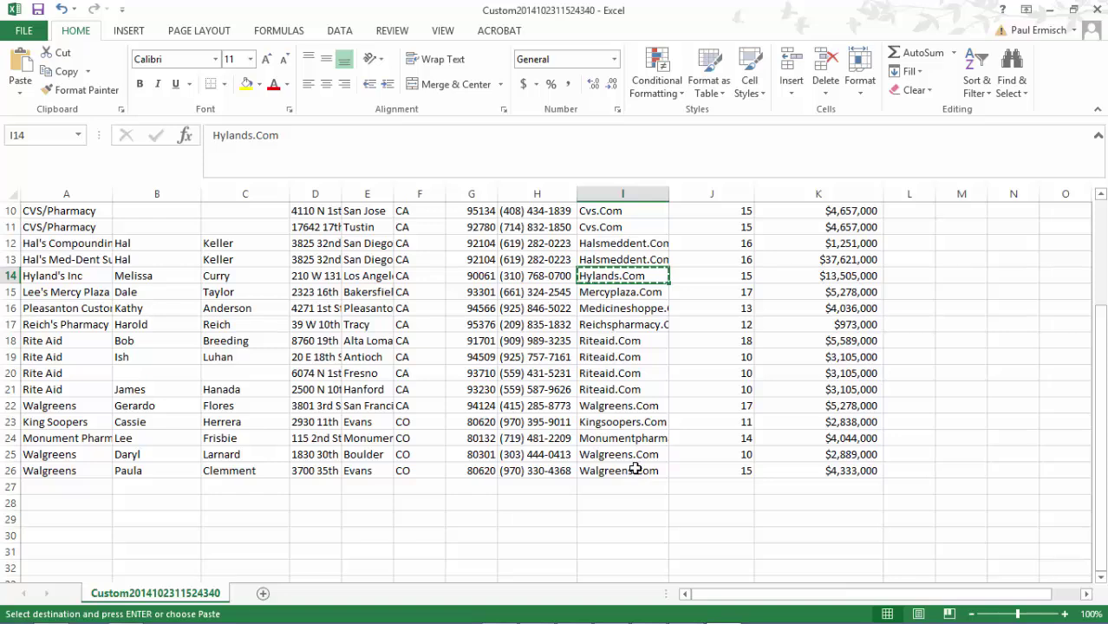
# - Copy the website address Halsmeddent.Com from cell I12 and open it in a new Firefox tab
pyautogui.scroll(1, 659, 277)
pyautogui.click(625, 293)
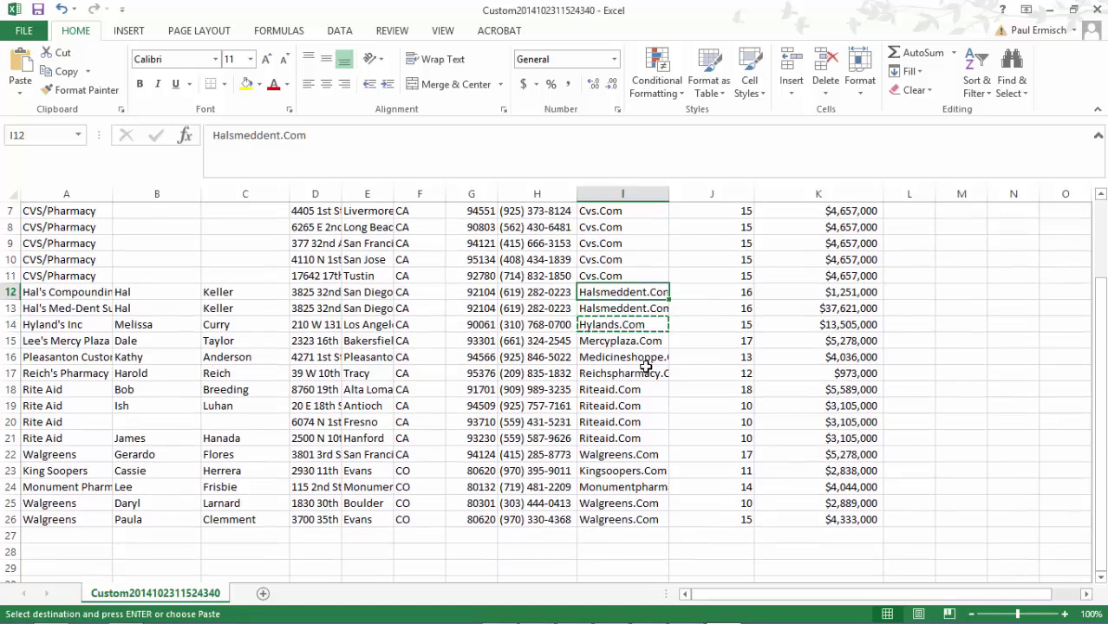
pyautogui.hotkey('ctrl', 'c')
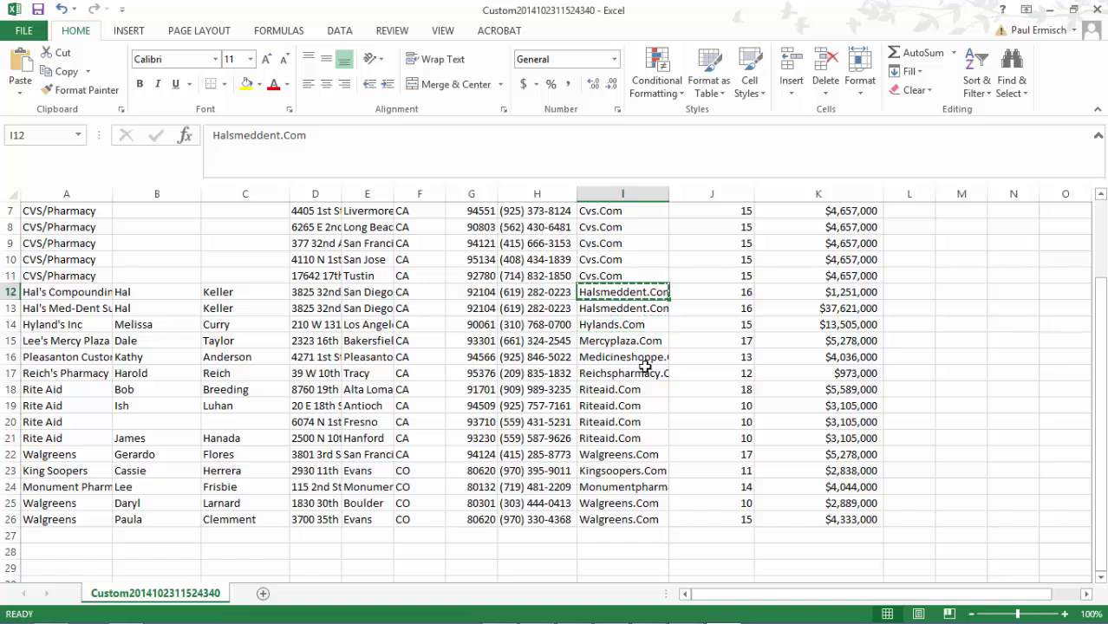
pyautogui.hotkey('alt', 'Tab')
pyautogui.hotkey('alt', 'Tab')
pyautogui.hotkey('alt', 'Tab')
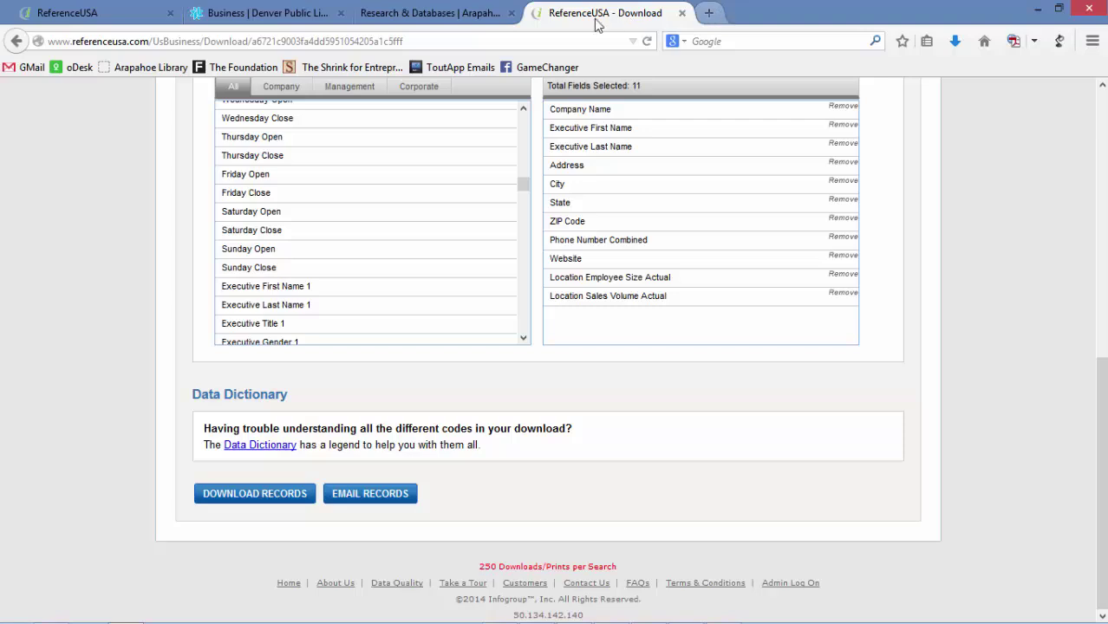
pyautogui.hotkey('ctrl', 't')
pyautogui.hotkey('ctrl', 'v')
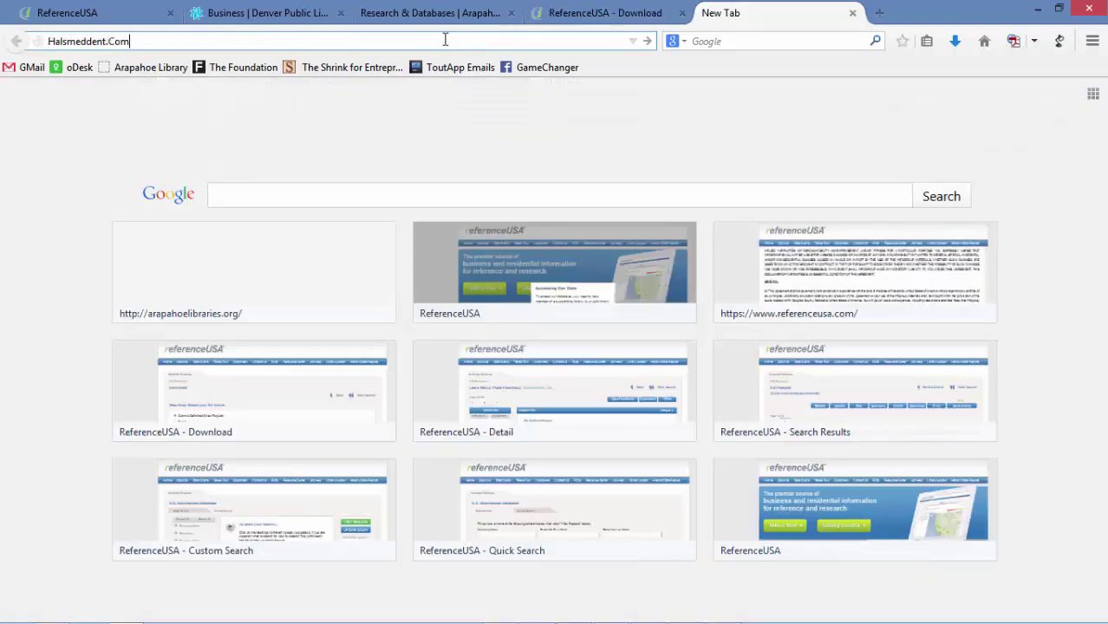
pyautogui.press('Return')
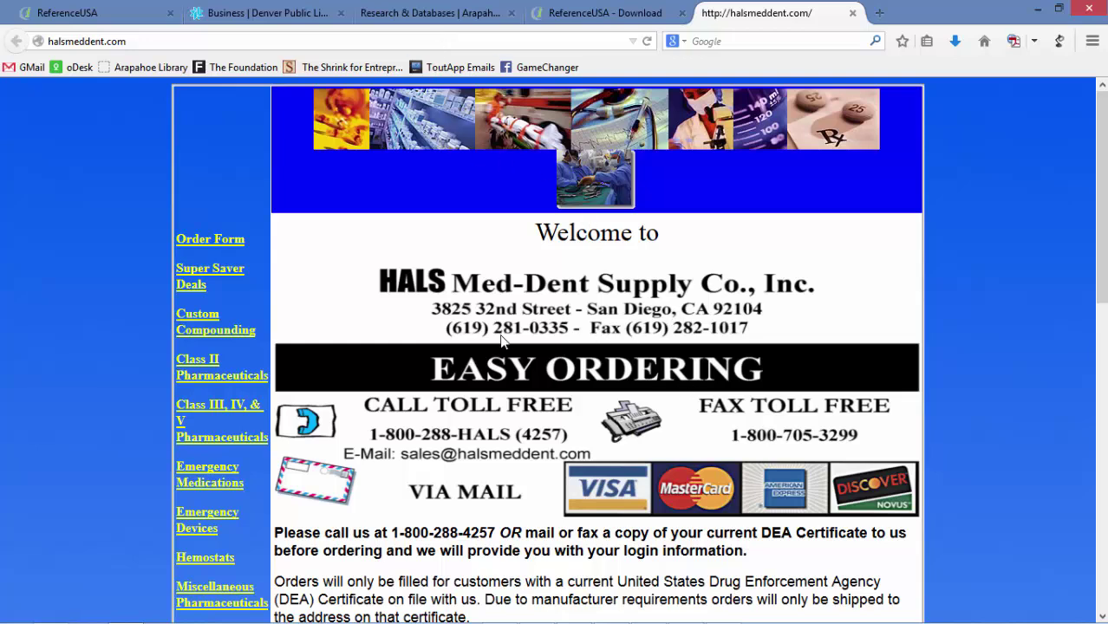
# - Look through the Hal's Med-Dent Supply homepage, from its contact details to the products and login link
pyautogui.scroll(-2, 668, 374)
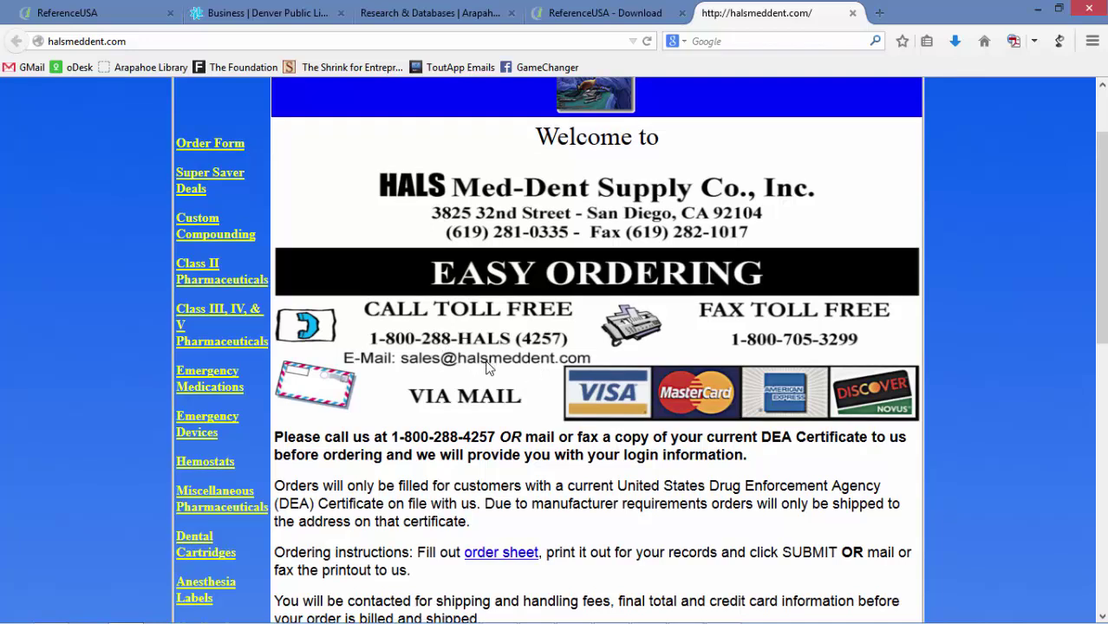
pyautogui.scroll(-12, 481, 366)
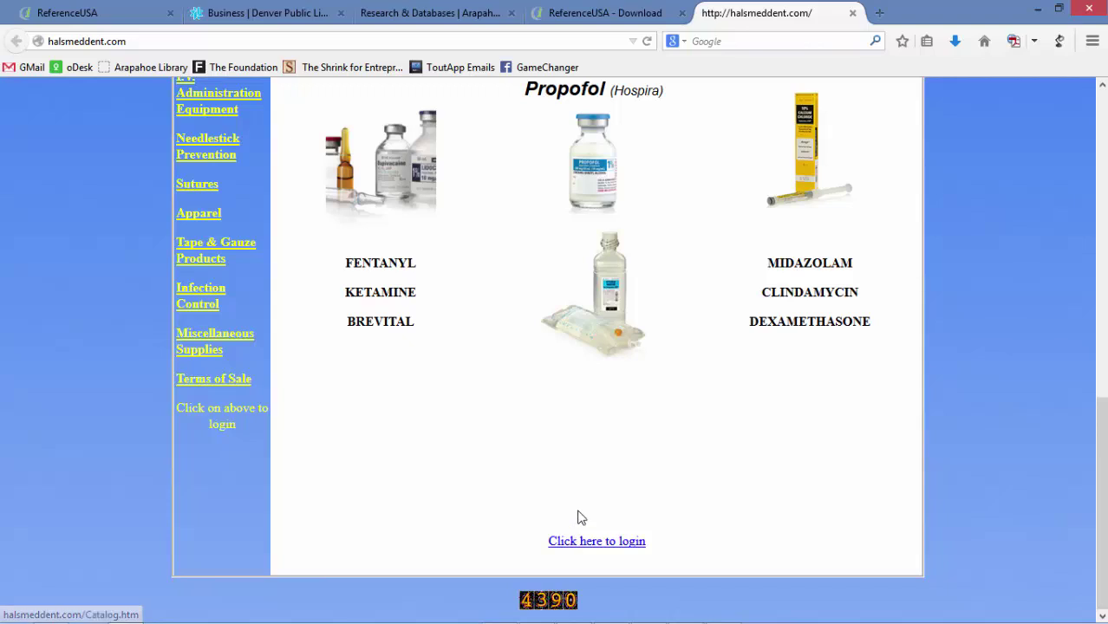
pyautogui.scroll(15, 581, 517)
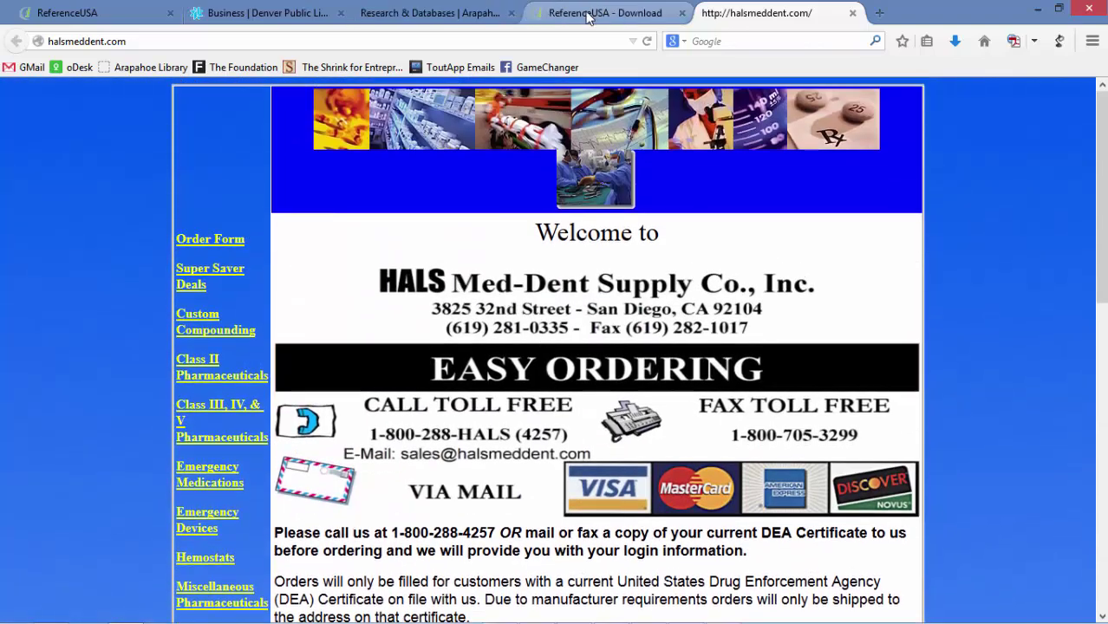
# - Switch back to Excel and check the executive's first name, last name and website in row 12
pyautogui.moveTo(490, 620)
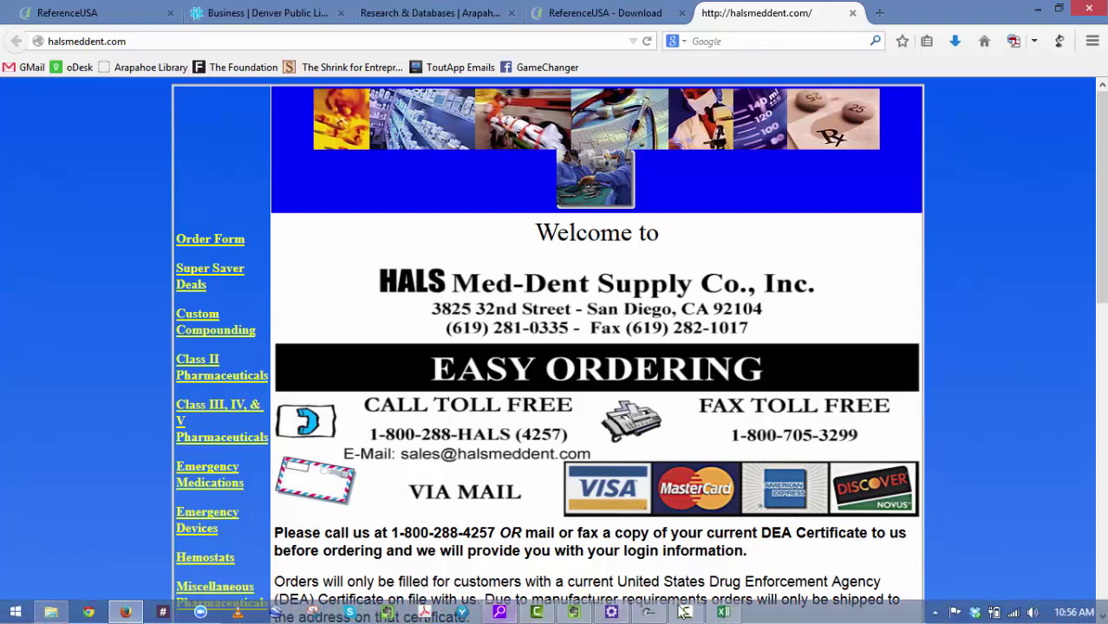
pyautogui.click(723, 612)
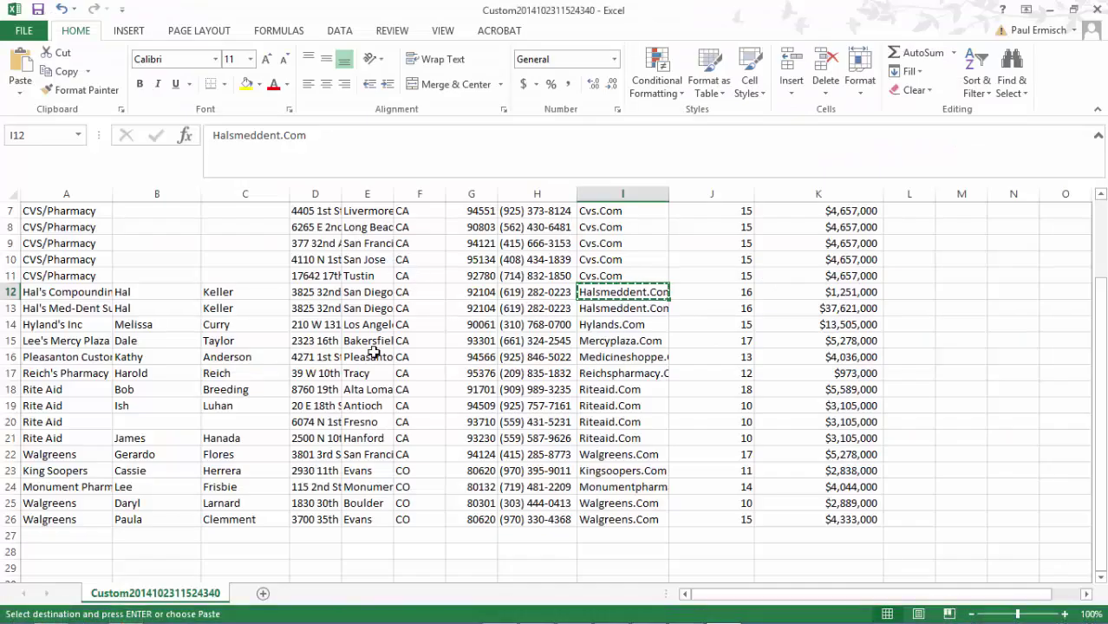
pyautogui.click(156, 294)
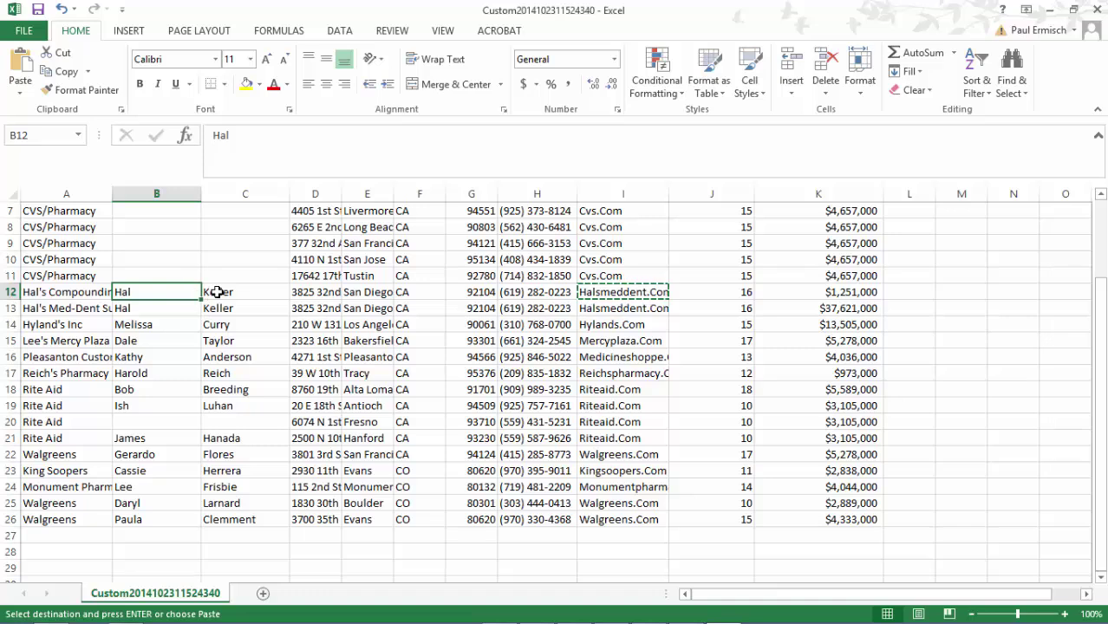
pyautogui.click(217, 292)
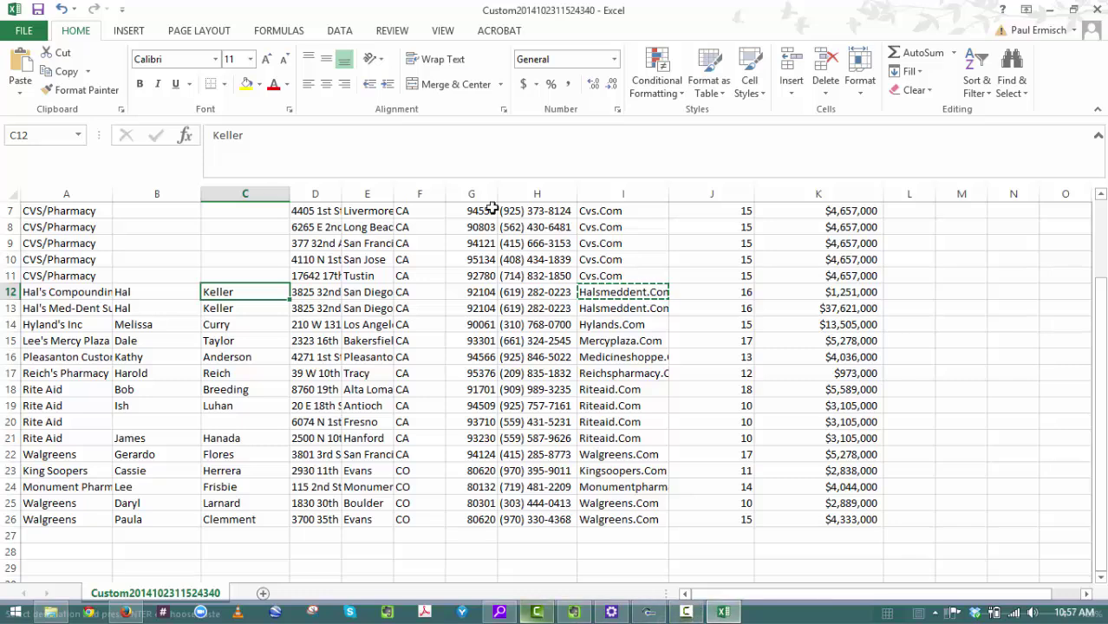
pyautogui.click(624, 292)
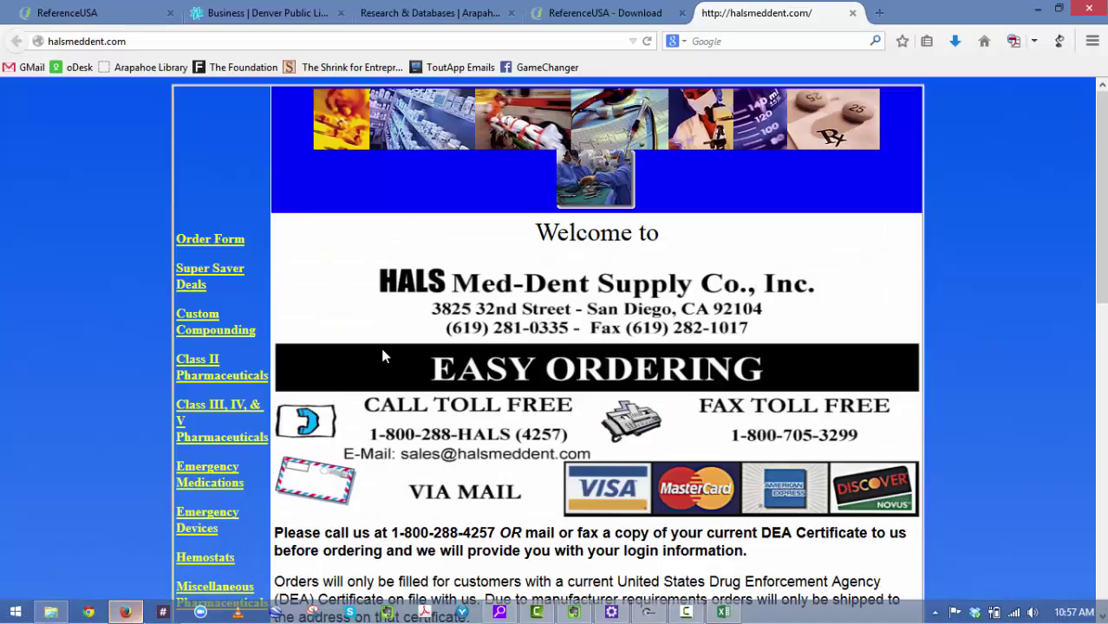
# - In Firefox, search Google for the executive's full name plus "pharmacist" and open the LinkedIn result for a pharmacy owner
pyautogui.click(727, 41)
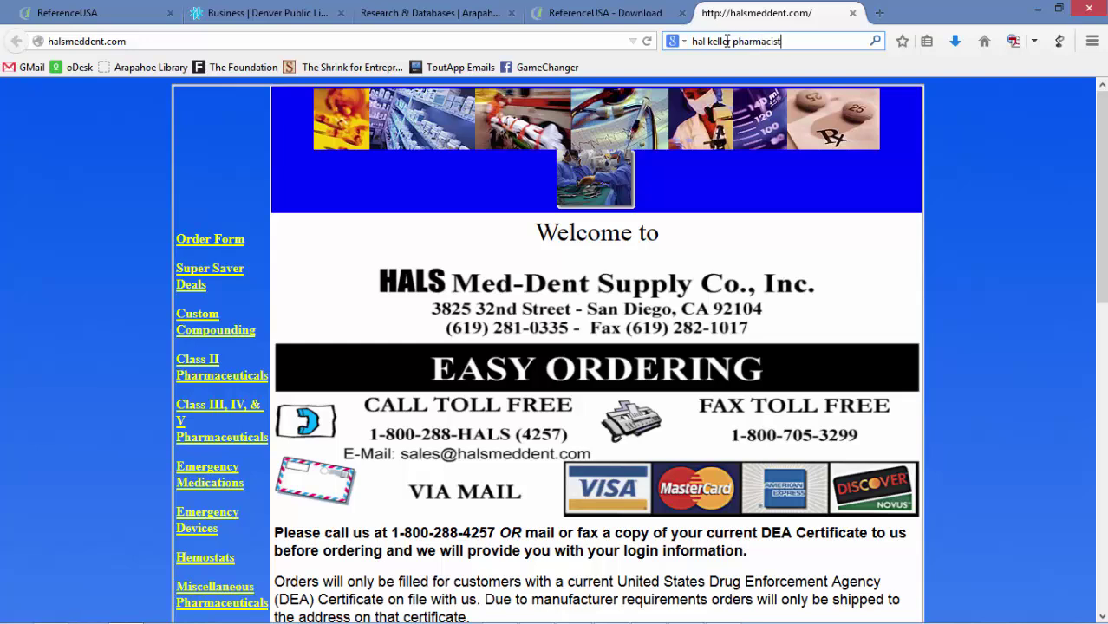
pyautogui.press('Return')
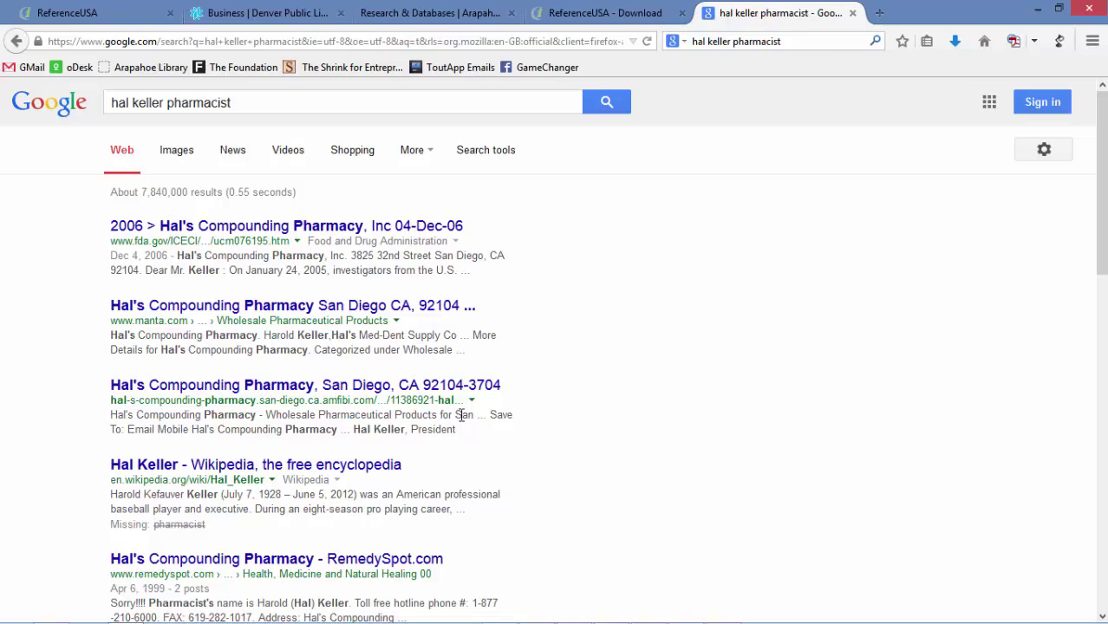
pyautogui.scroll(-5, 466, 416)
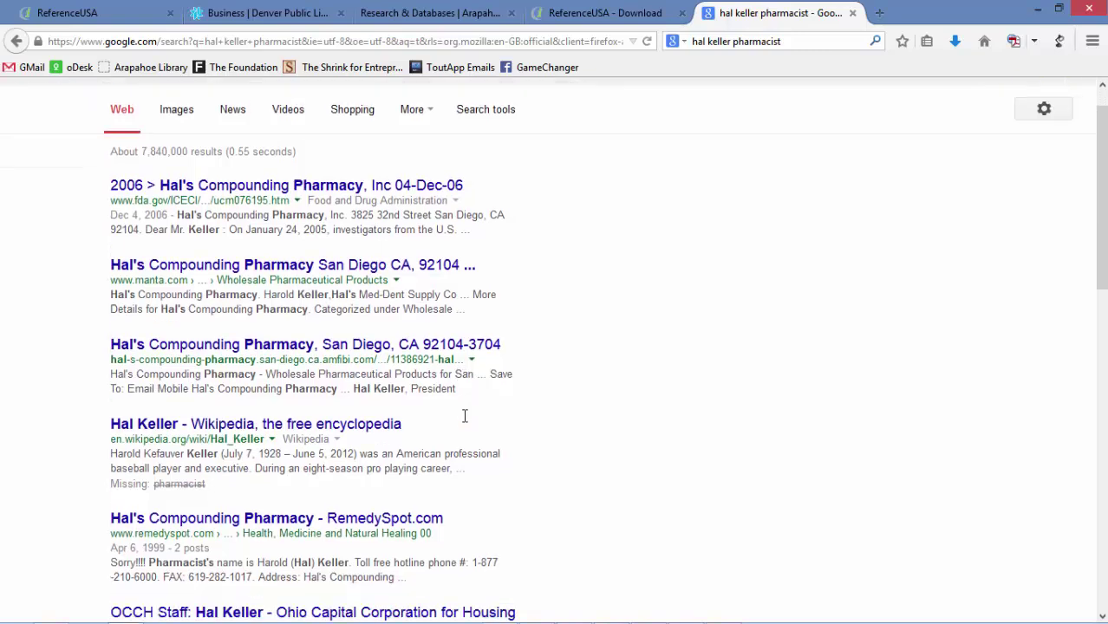
pyautogui.scroll(-1, 465, 422)
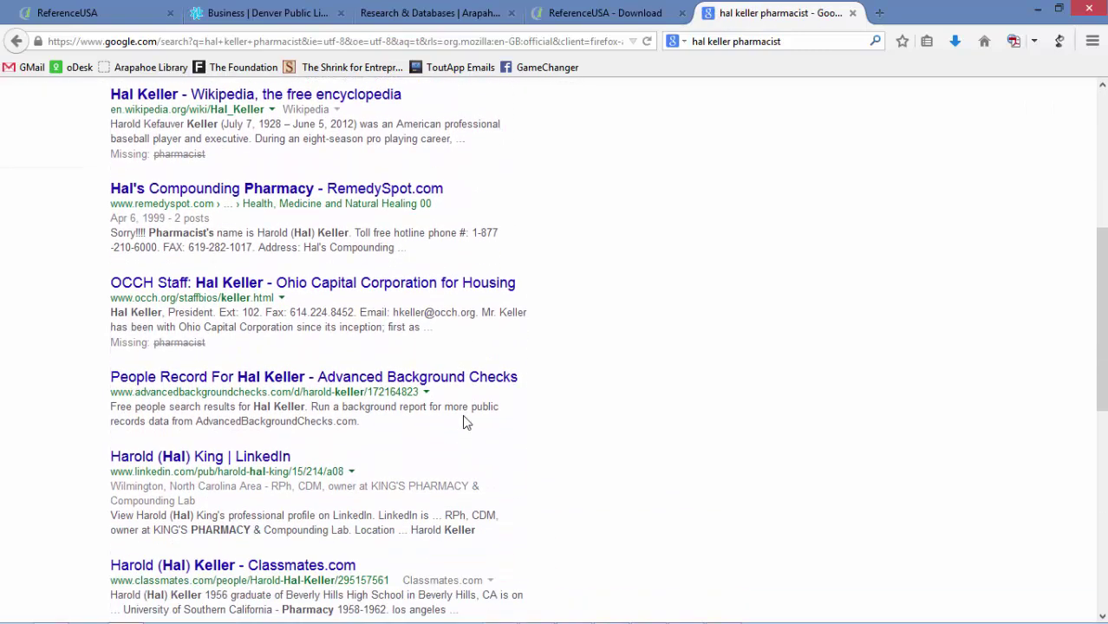
pyautogui.scroll(-3, 464, 418)
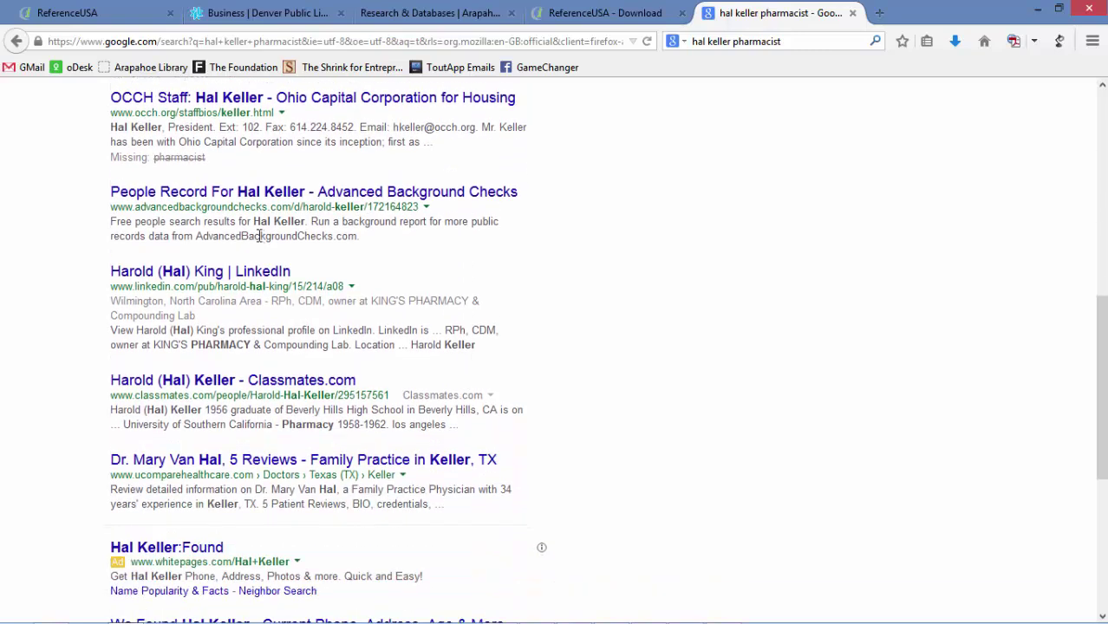
pyautogui.click(191, 274)
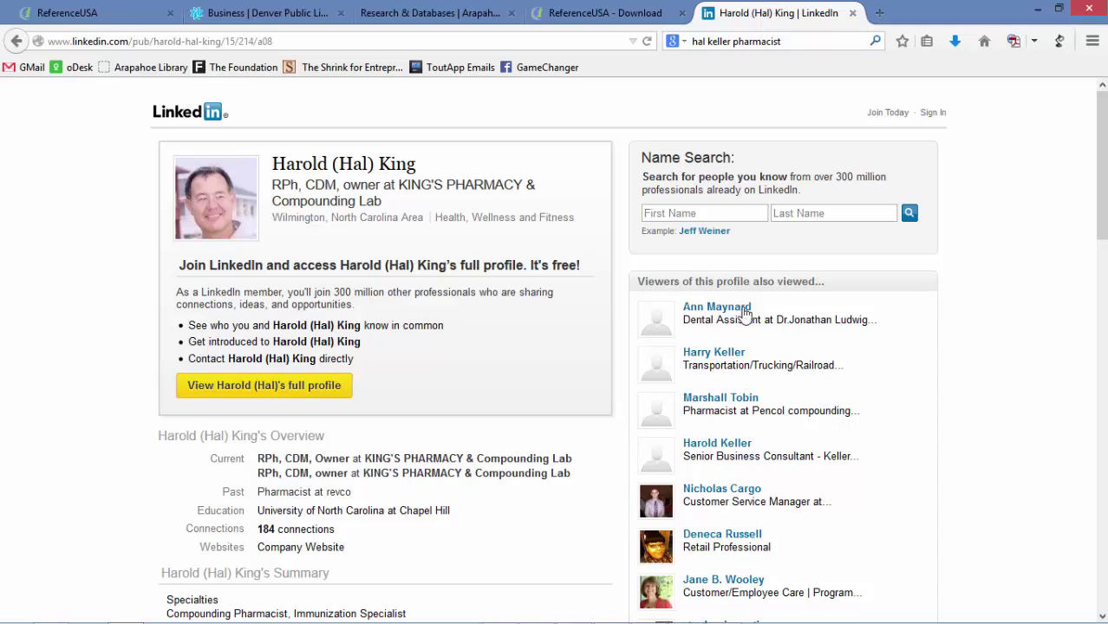
# - Close the LinkedIn page and return to the file format options on the ReferenceUSA Download page
pyautogui.click(852, 13)
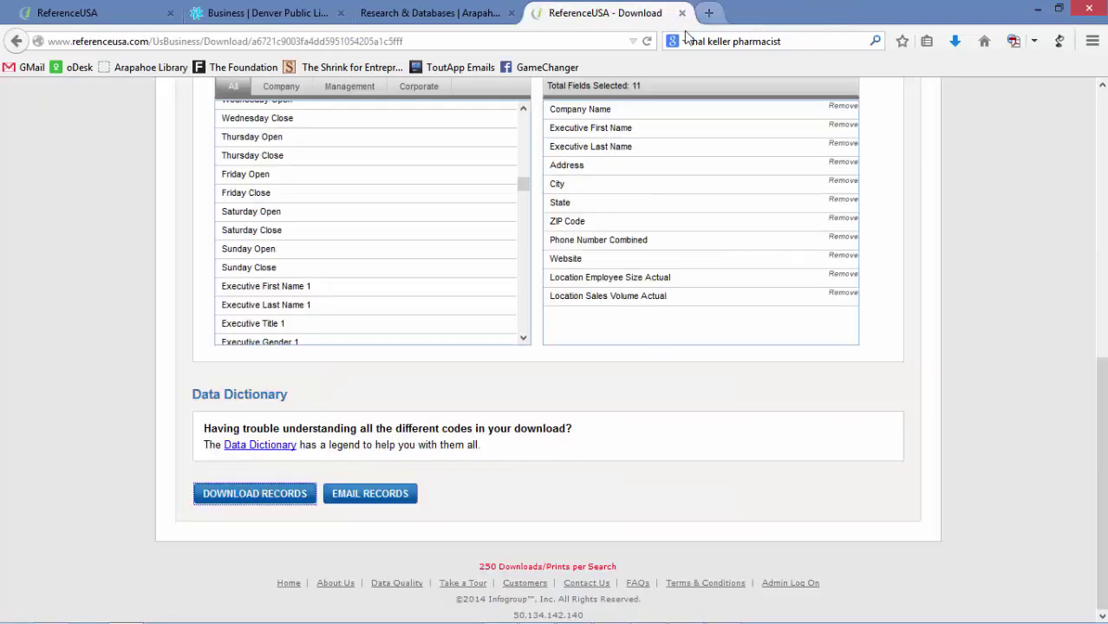
pyautogui.scroll(10, 949, 440)
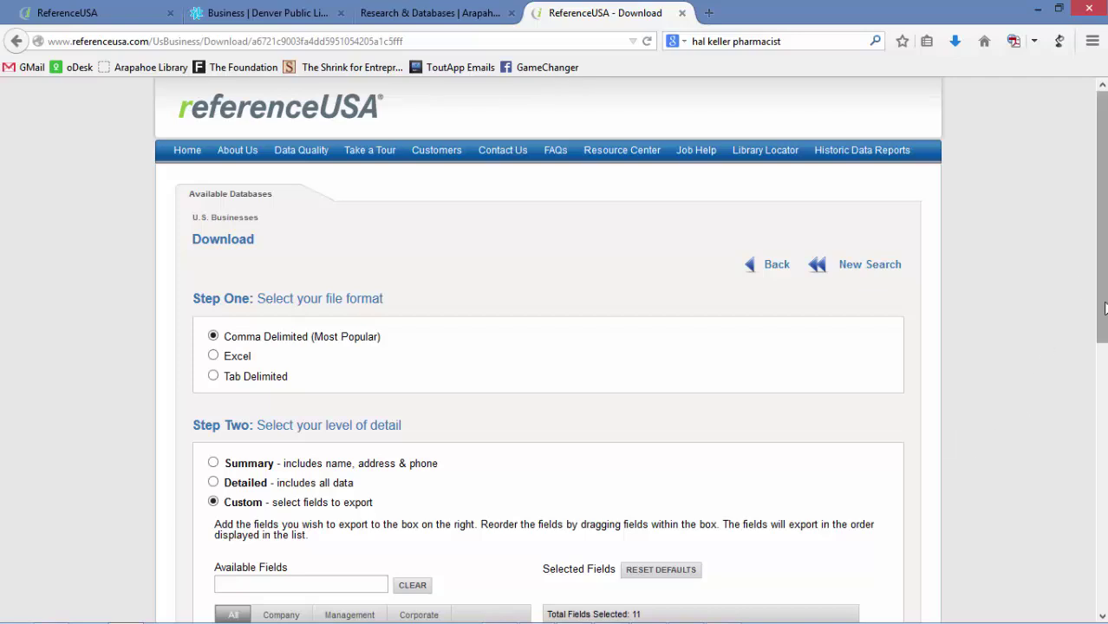
pyautogui.moveTo(1104, 307); pyautogui.dragTo(1105, 310)
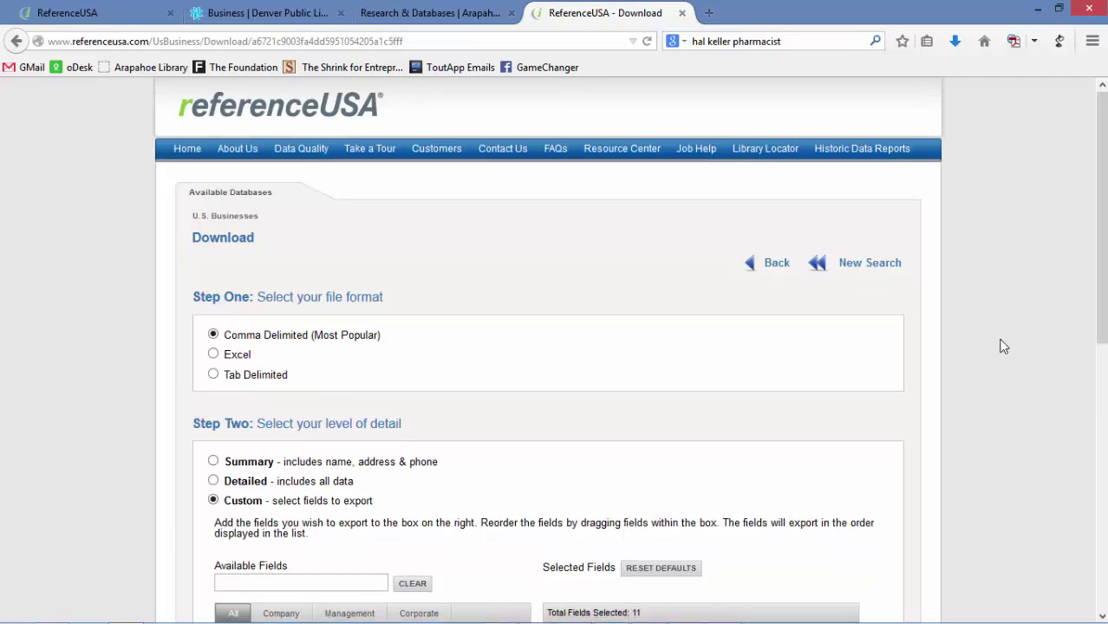